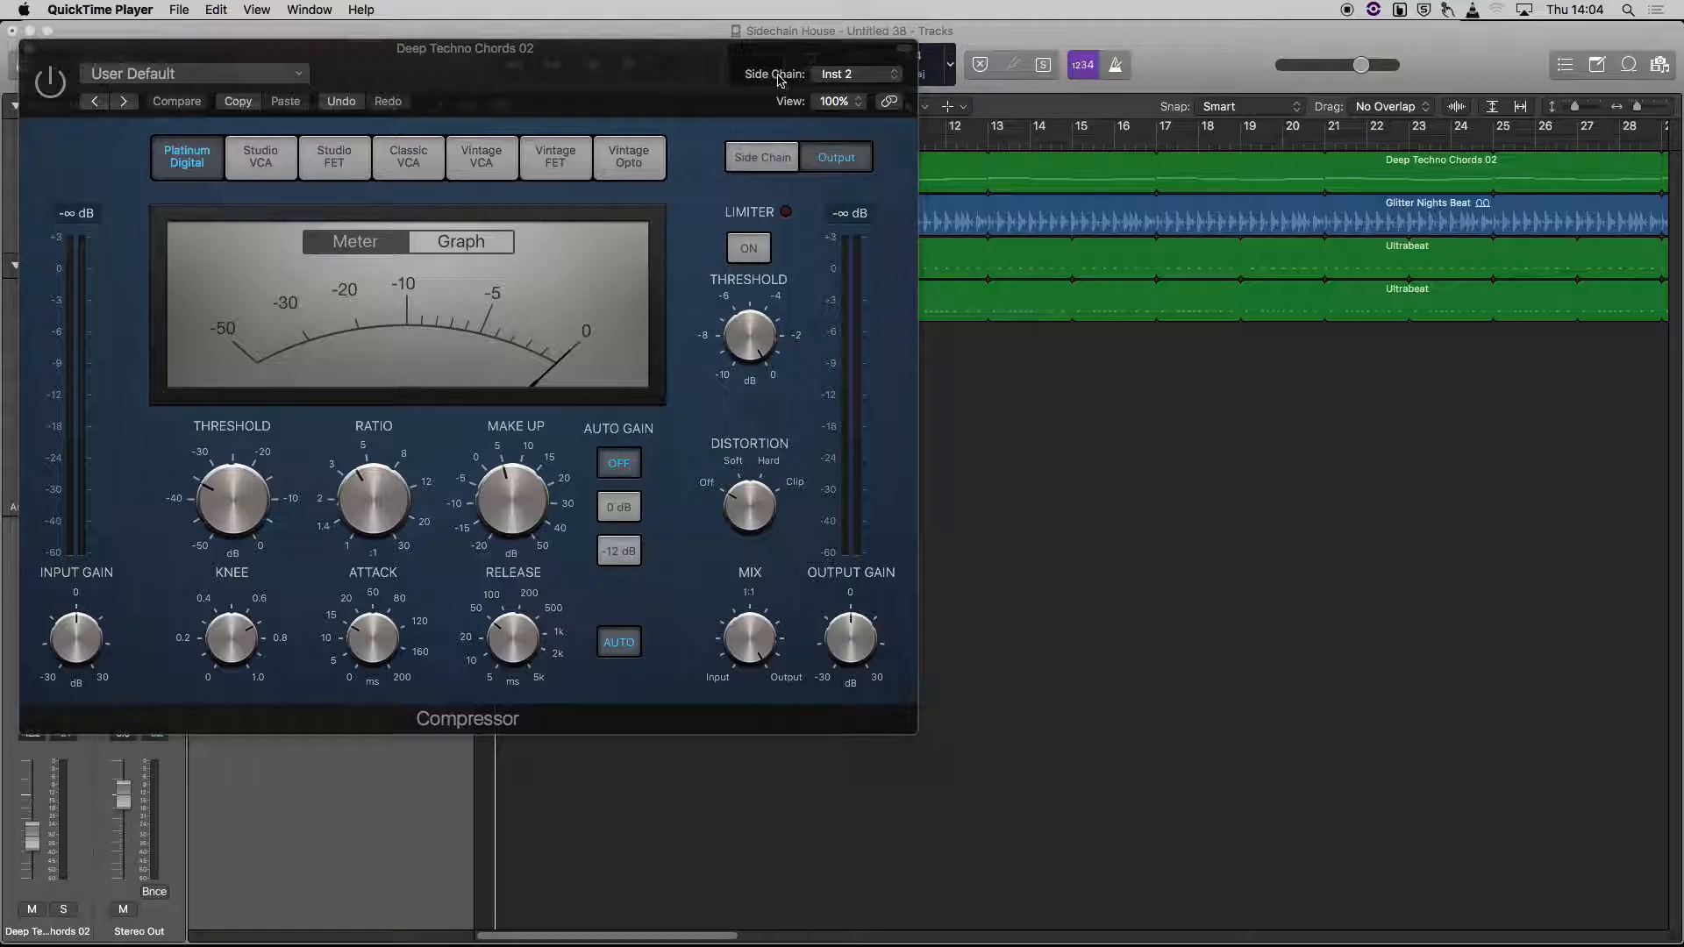
# Step: Solo Deep Techno Chords 02, play it to compare the kick-side-chained Compressor on and off, and close the Compressor bypassed
pyautogui.click(840, 75)
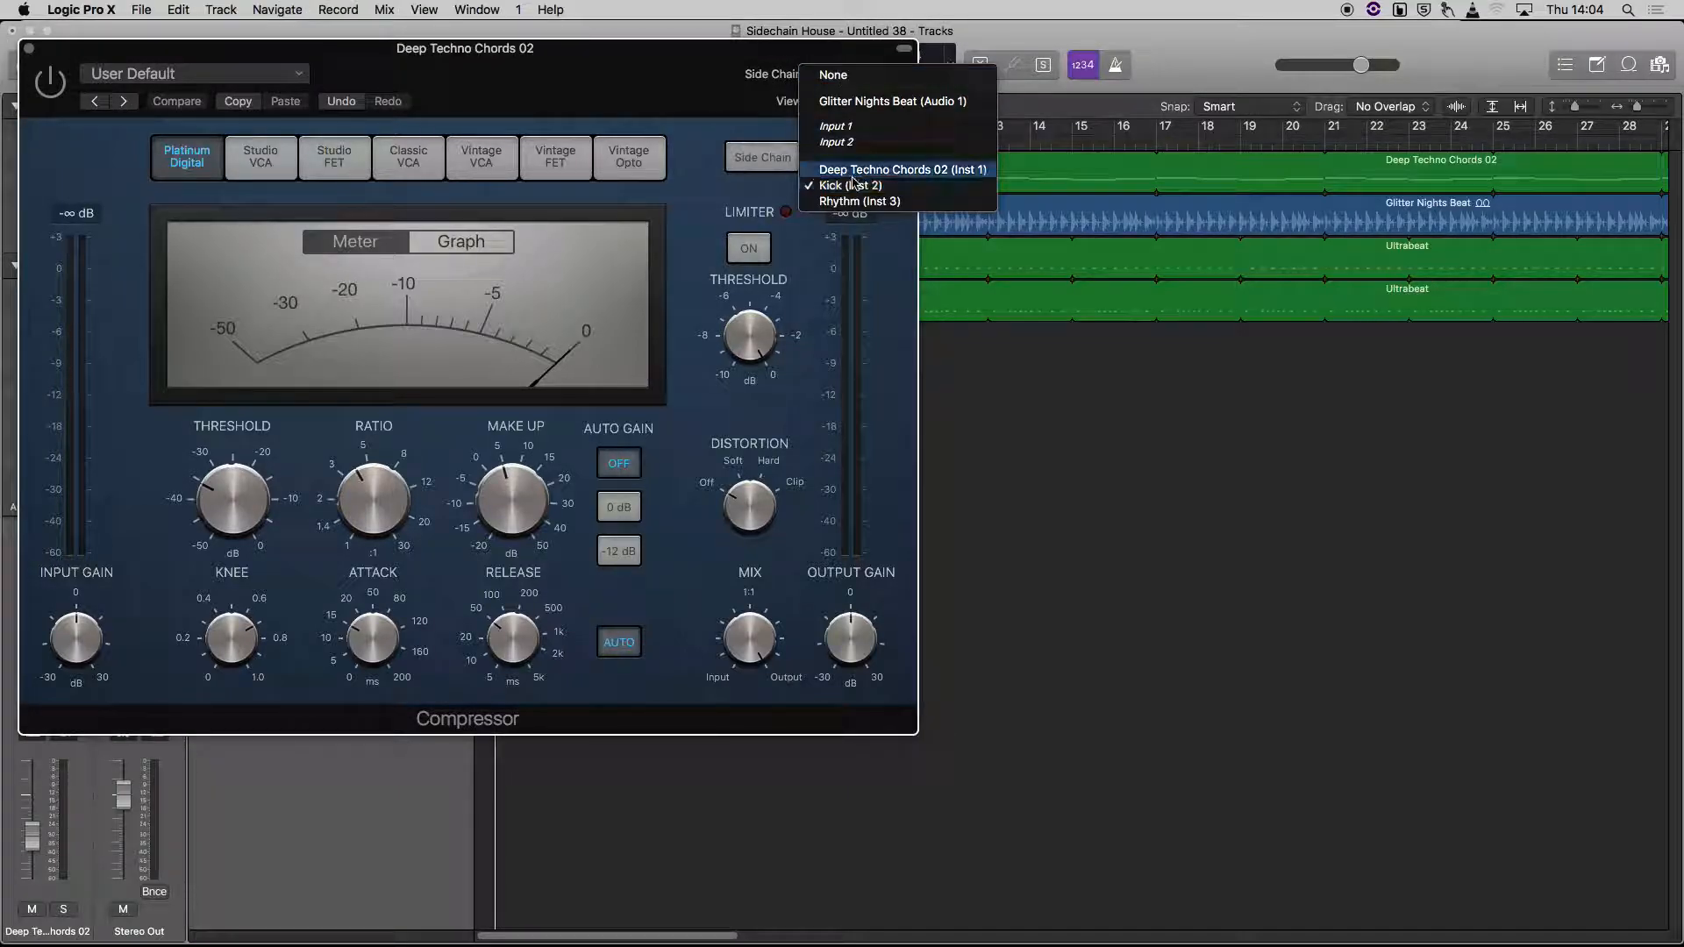
pyautogui.click(660, 73)
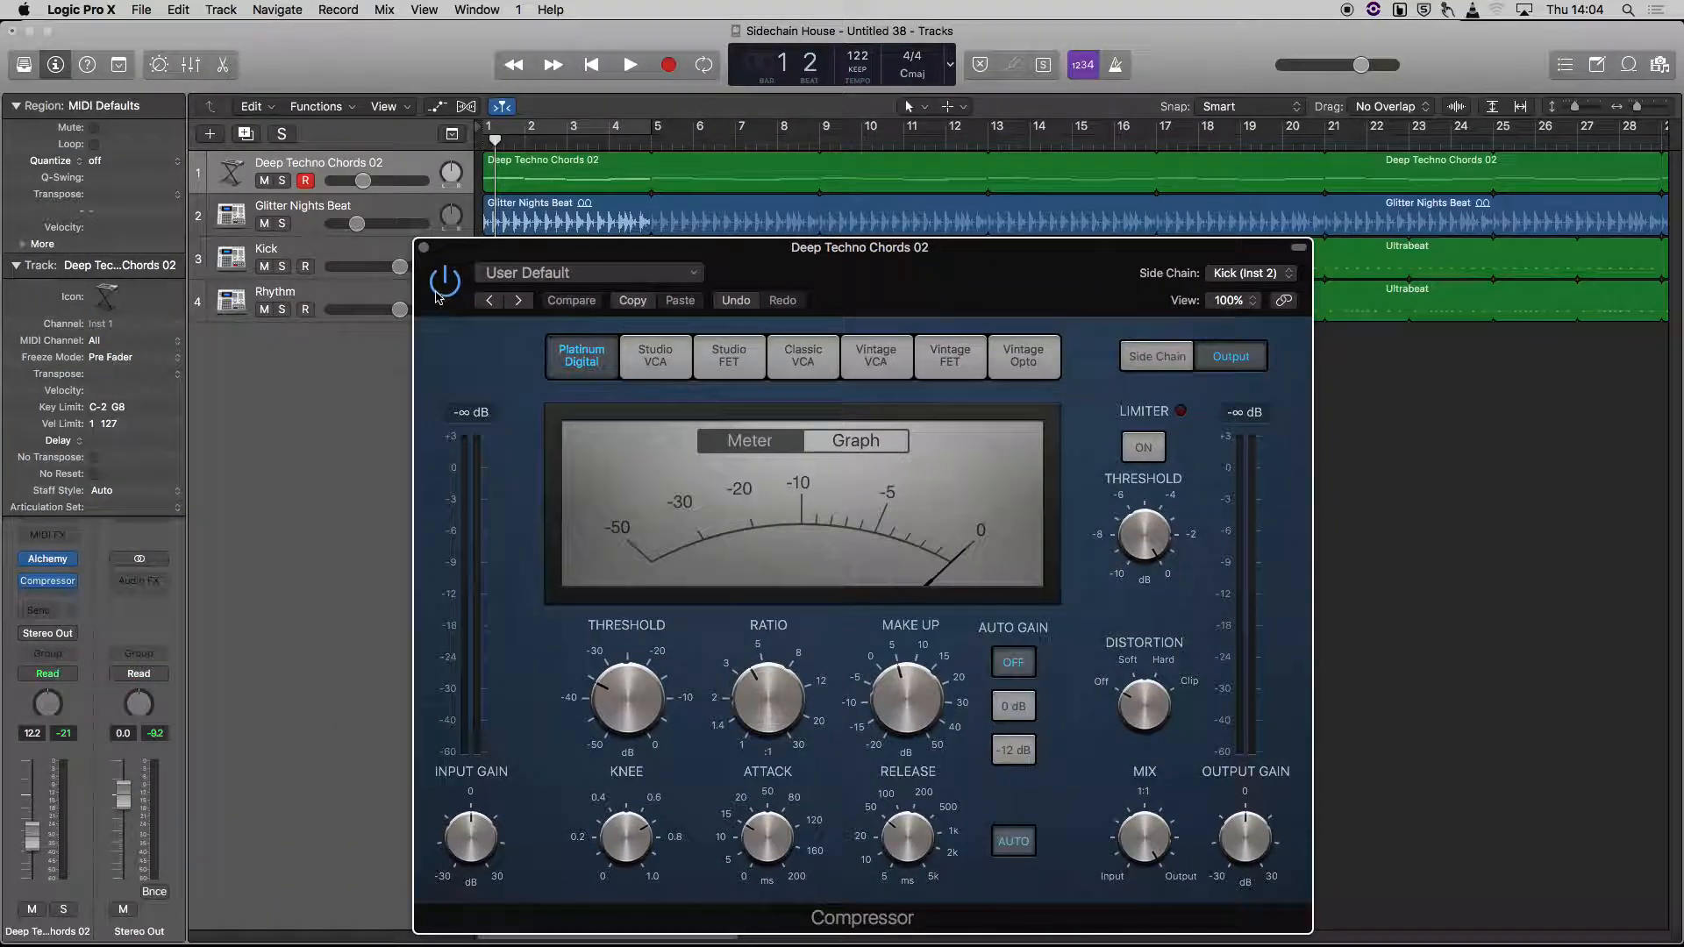
pyautogui.click(281, 181)
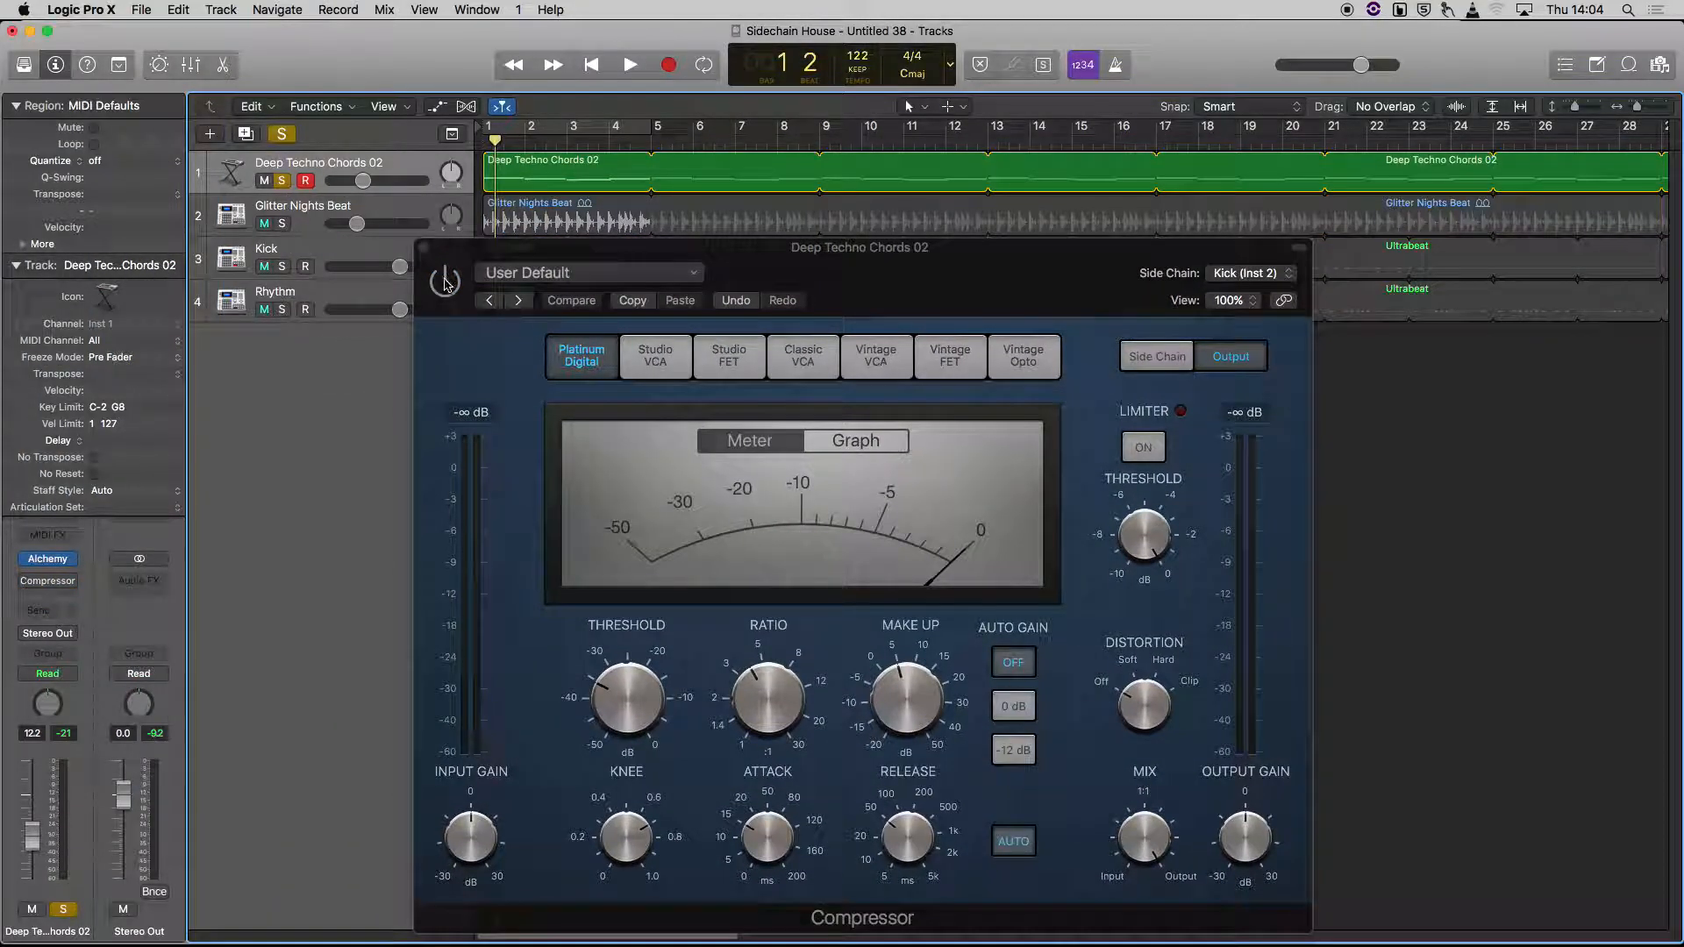
pyautogui.press('space')
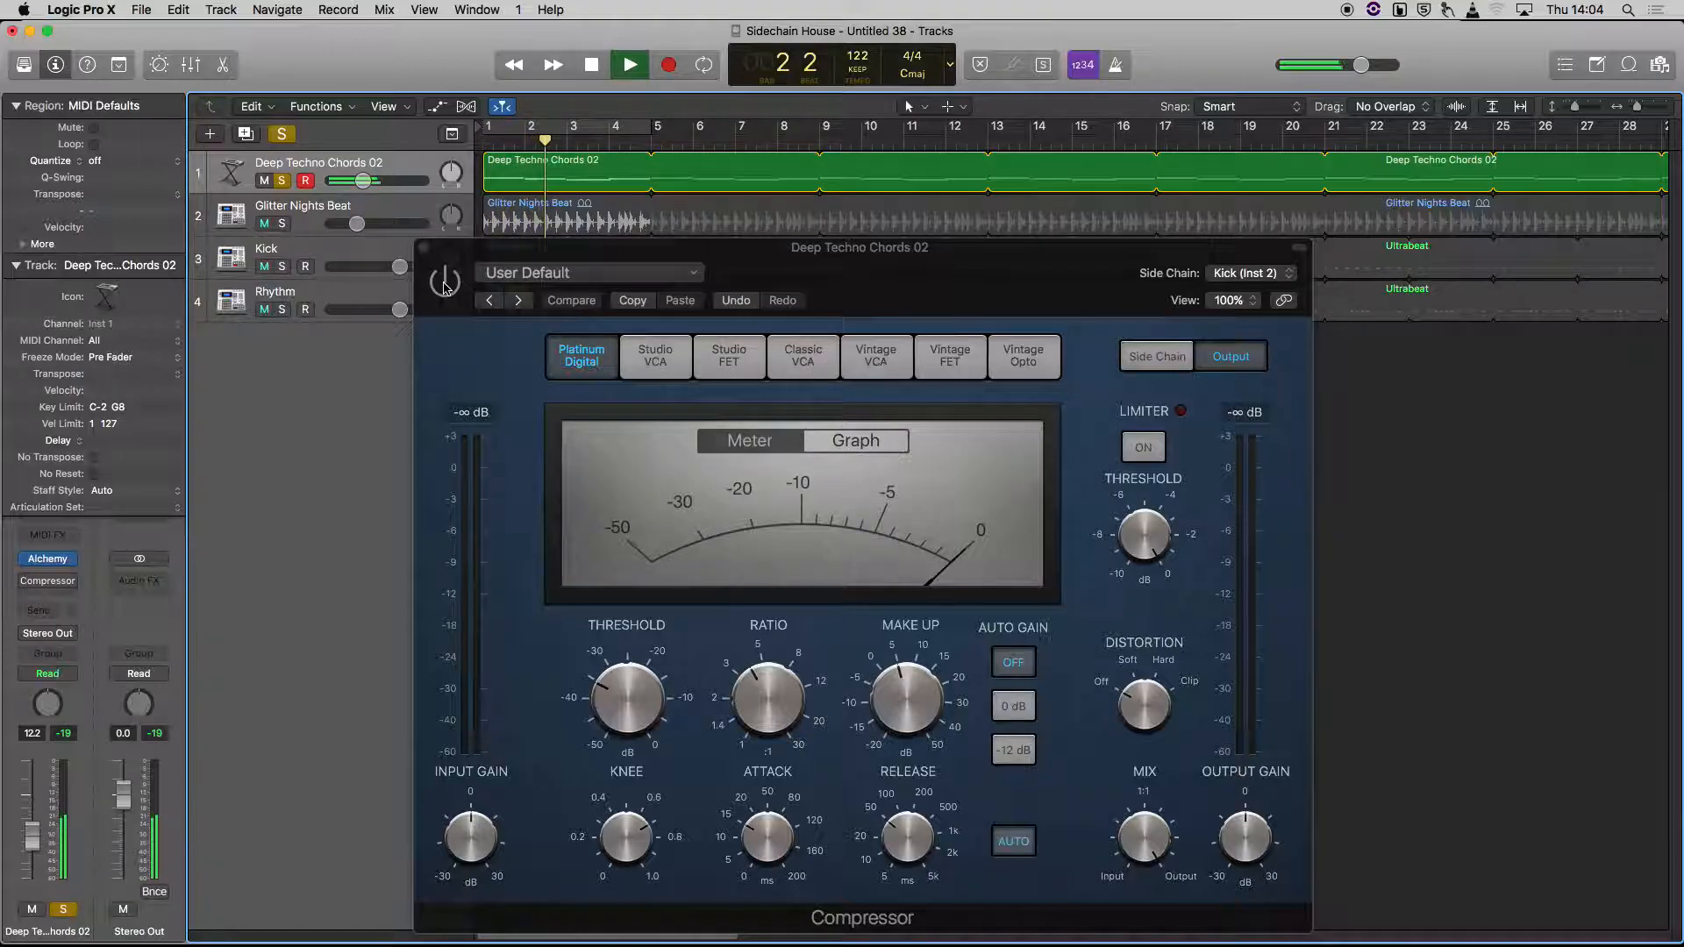
pyautogui.click(445, 285)
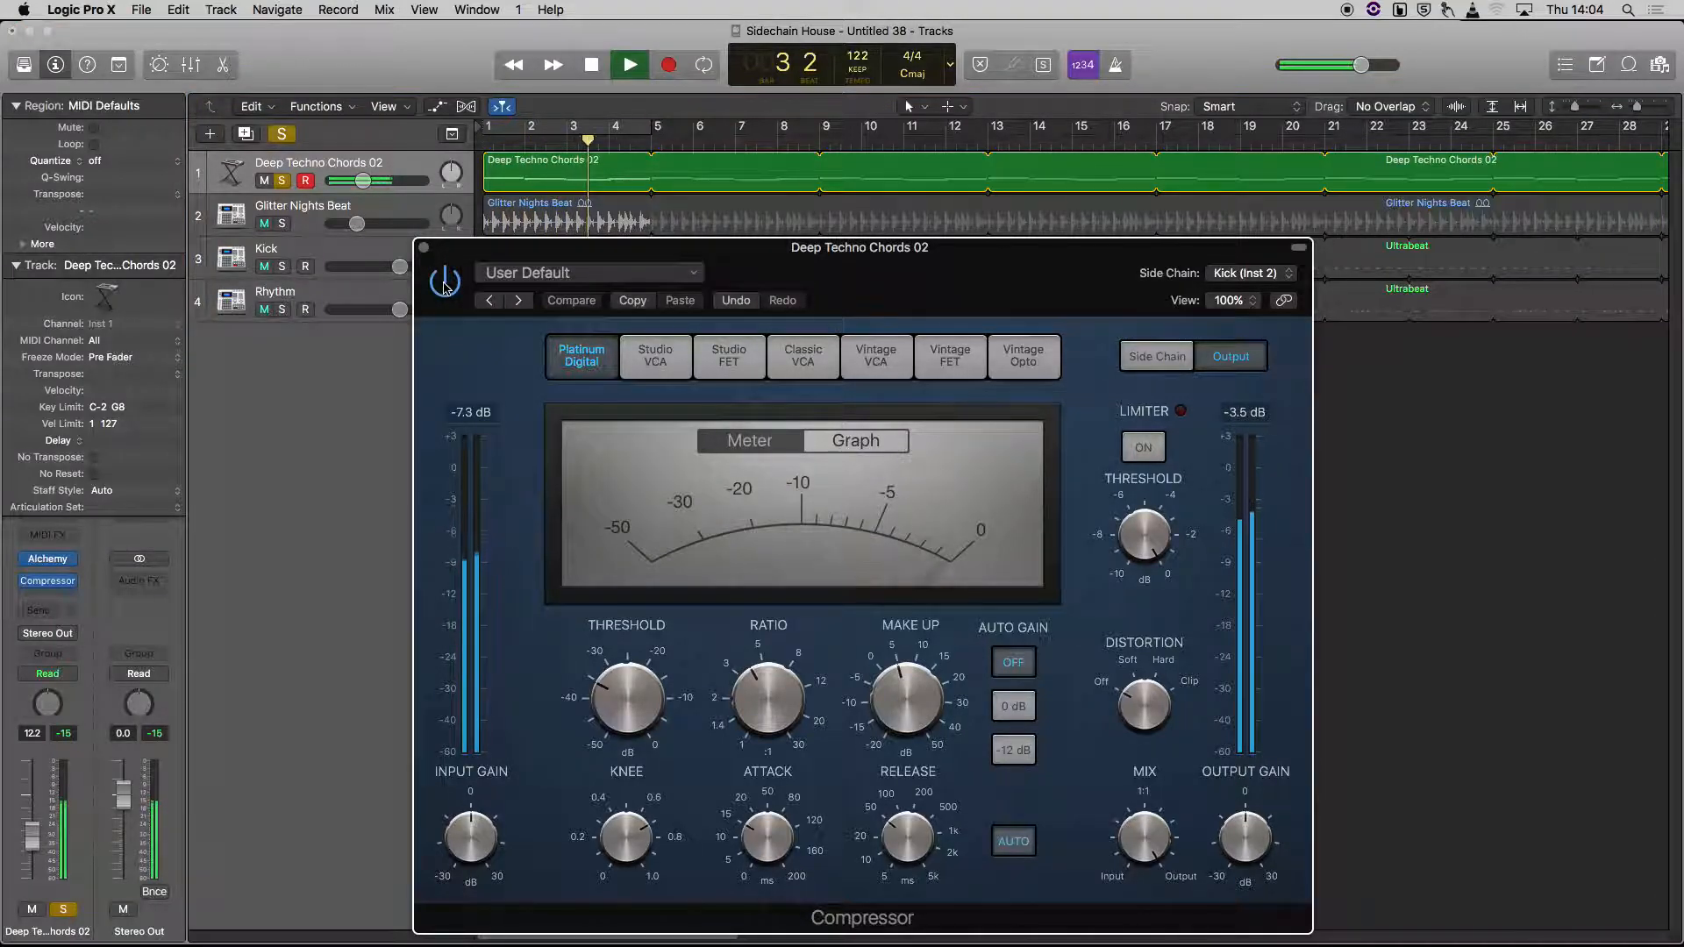
pyautogui.press('space')
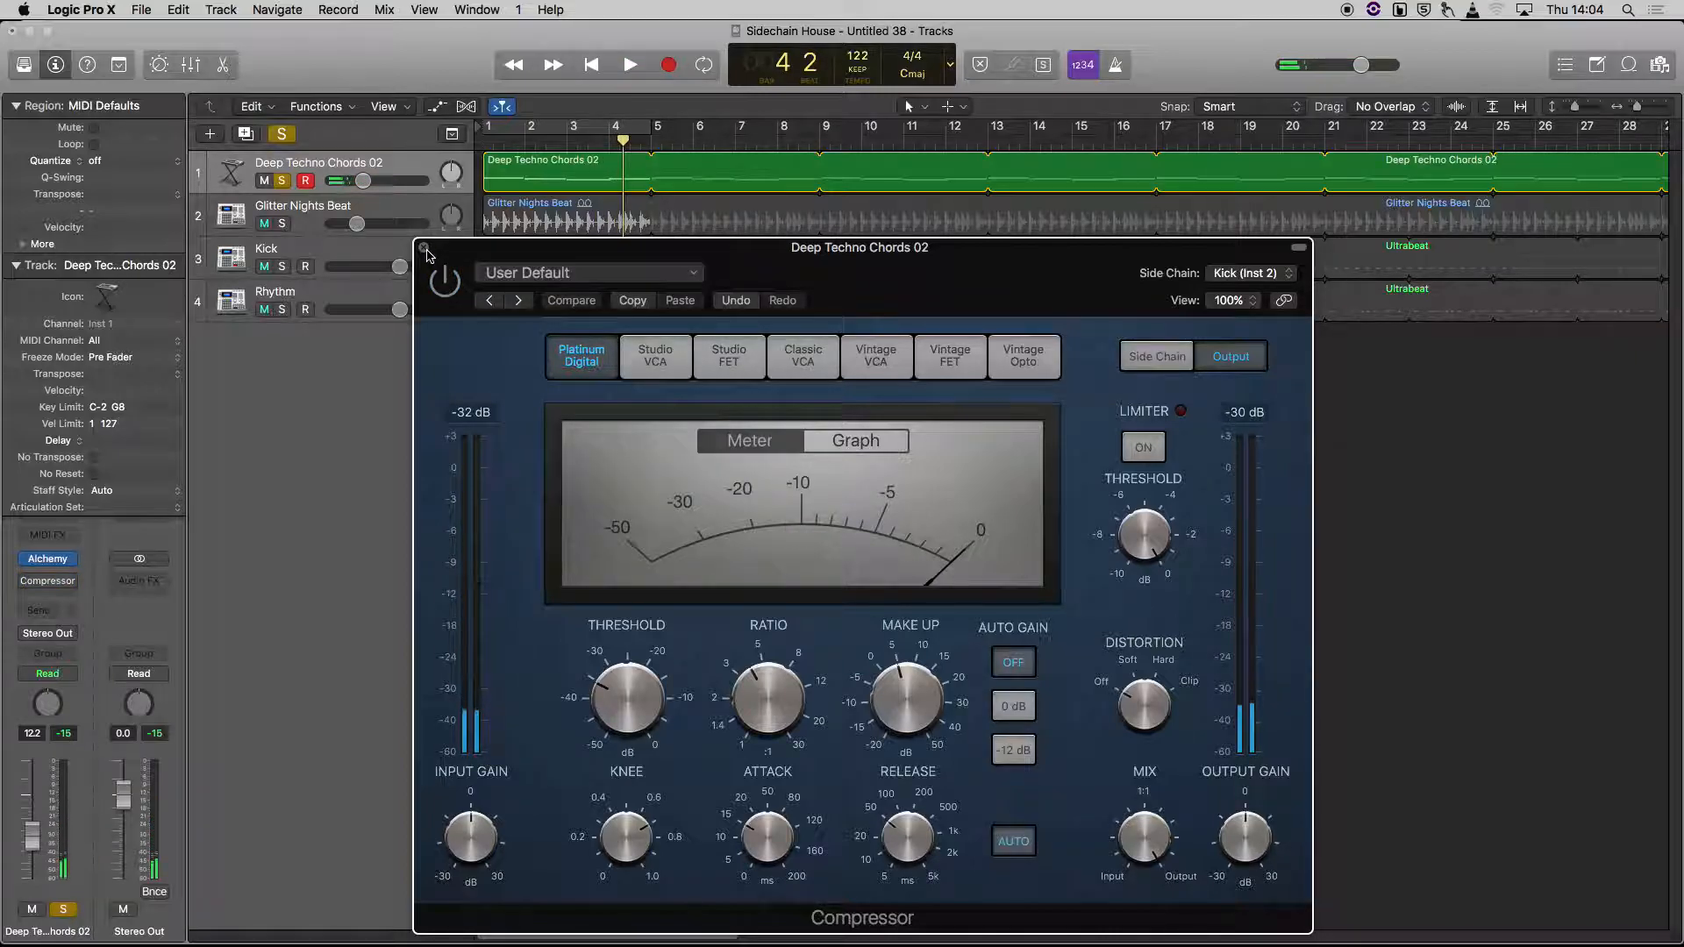
pyautogui.click(424, 249)
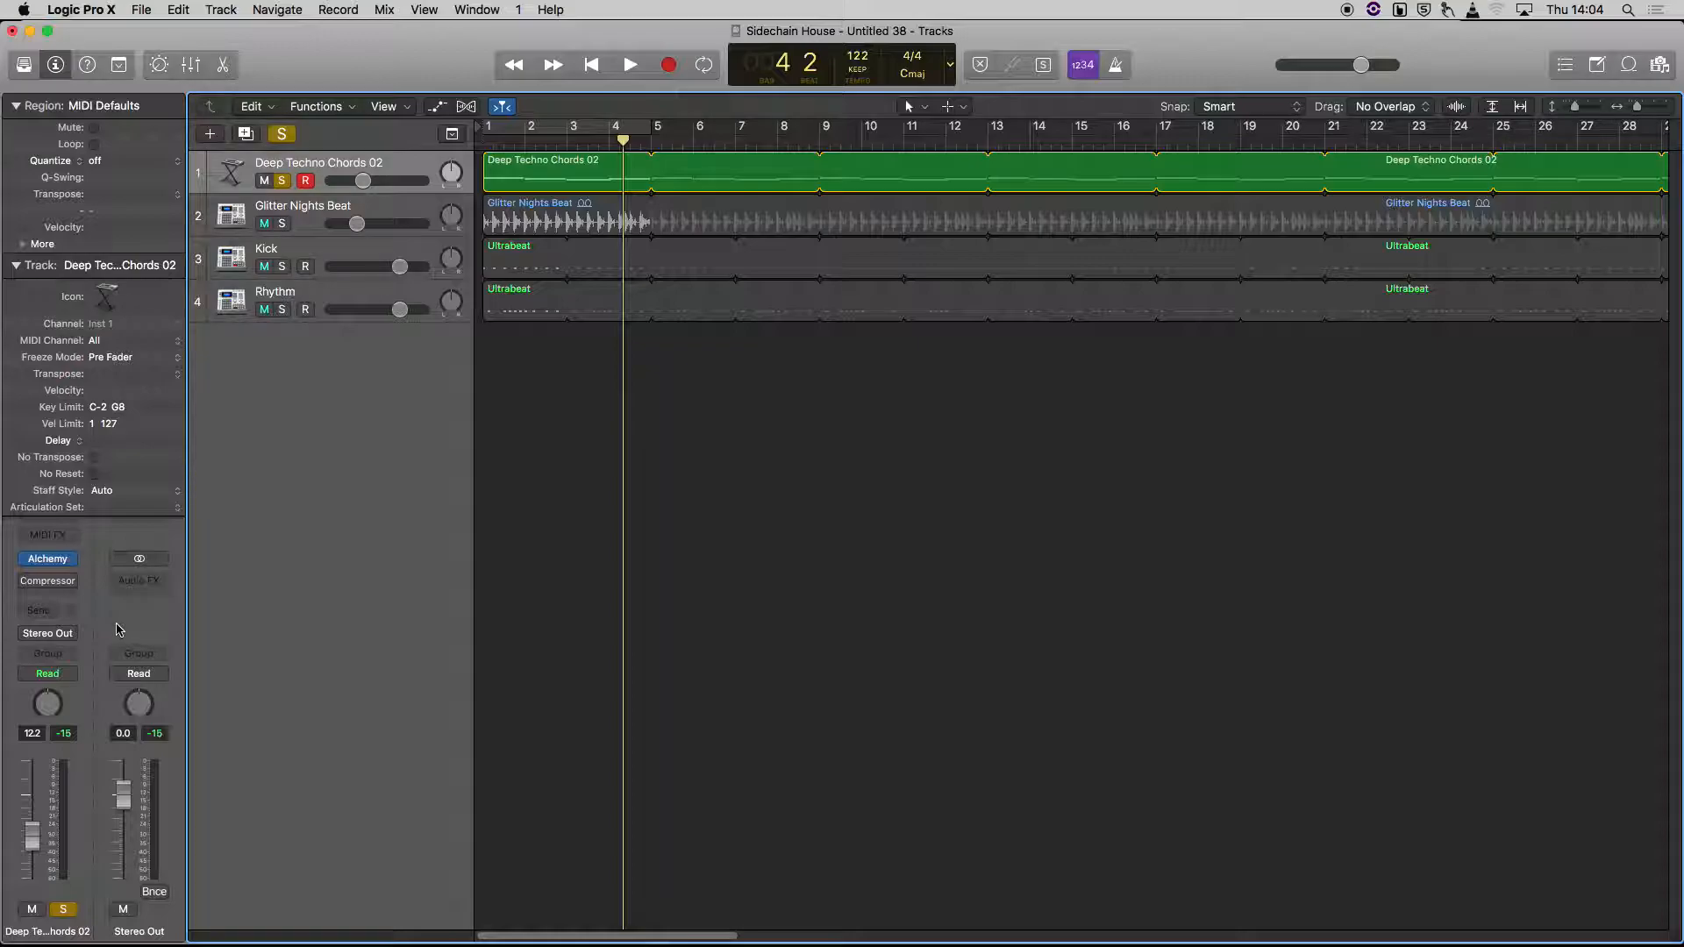
# Step: Insert a stereo Noise Gate after the Compressor on Deep Techno Chords 02 and set its side chain to Kick (Inst 2)
pyautogui.click(74, 597)
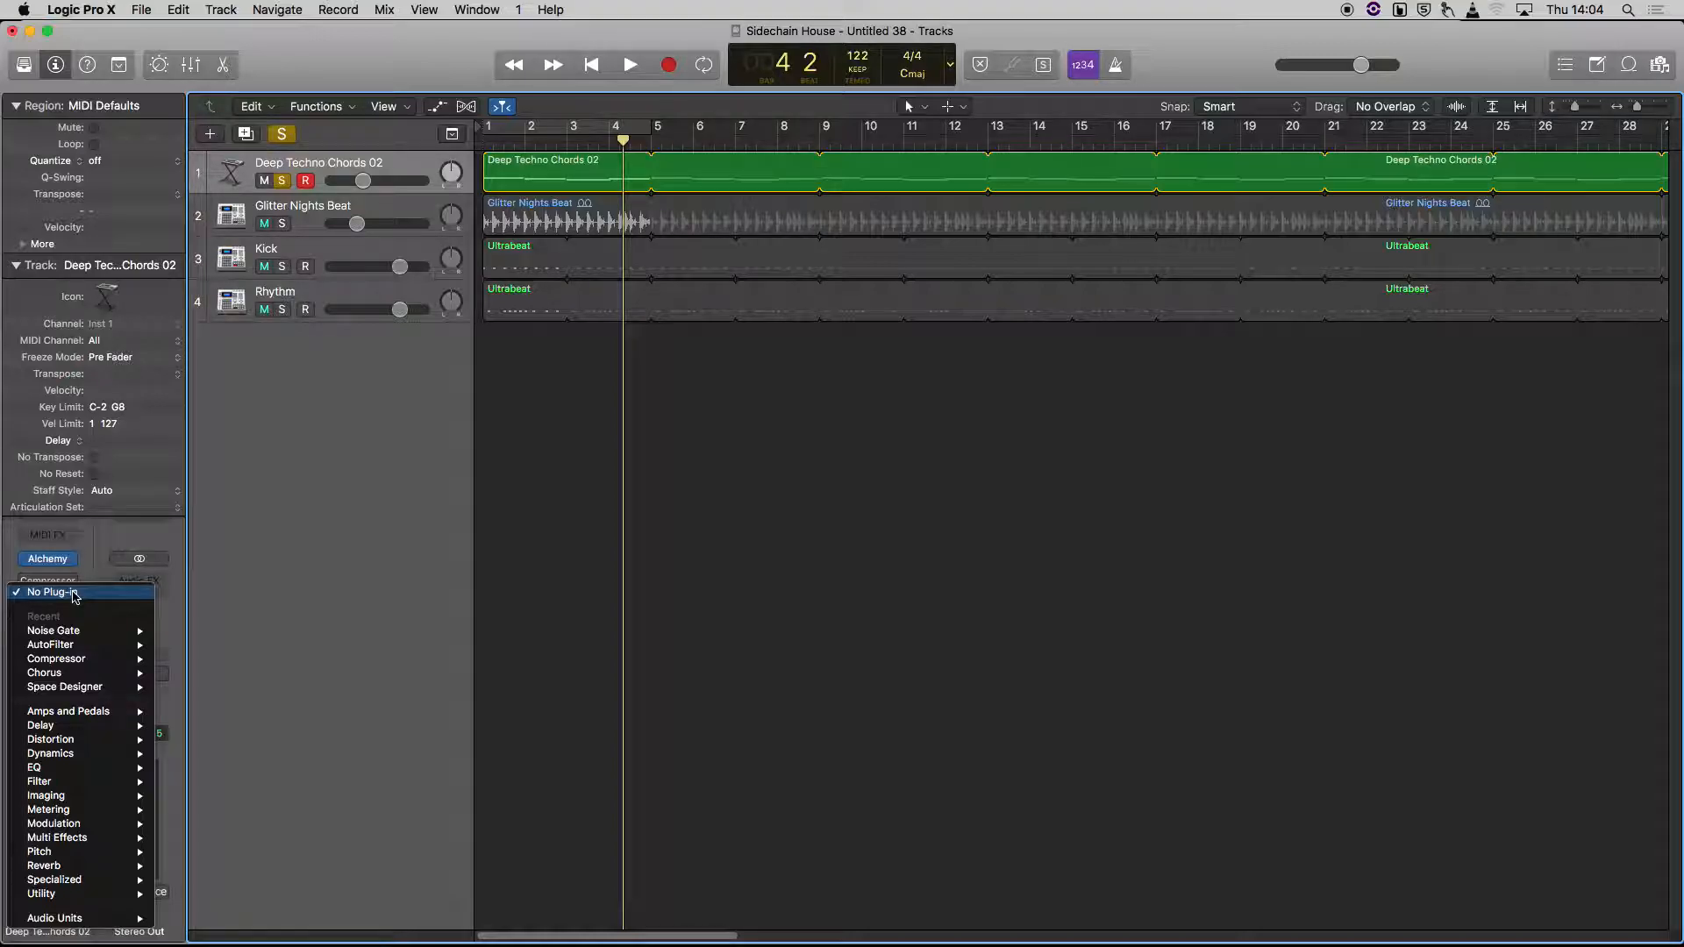
pyautogui.moveTo(39, 756)
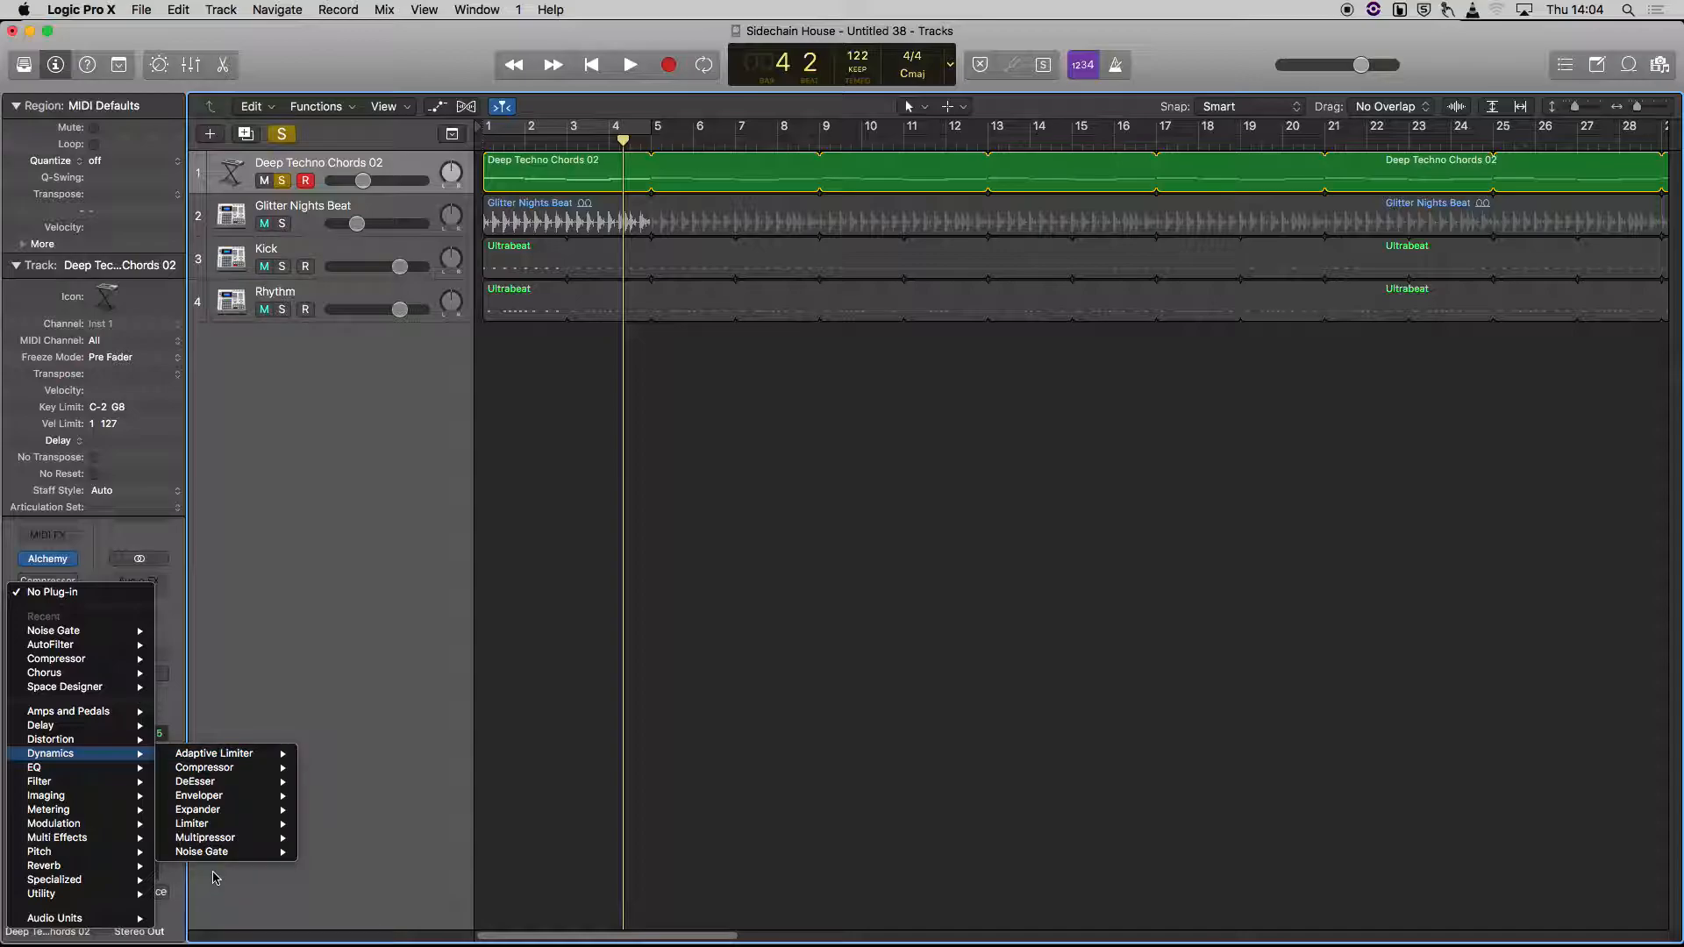
pyautogui.moveTo(221, 854)
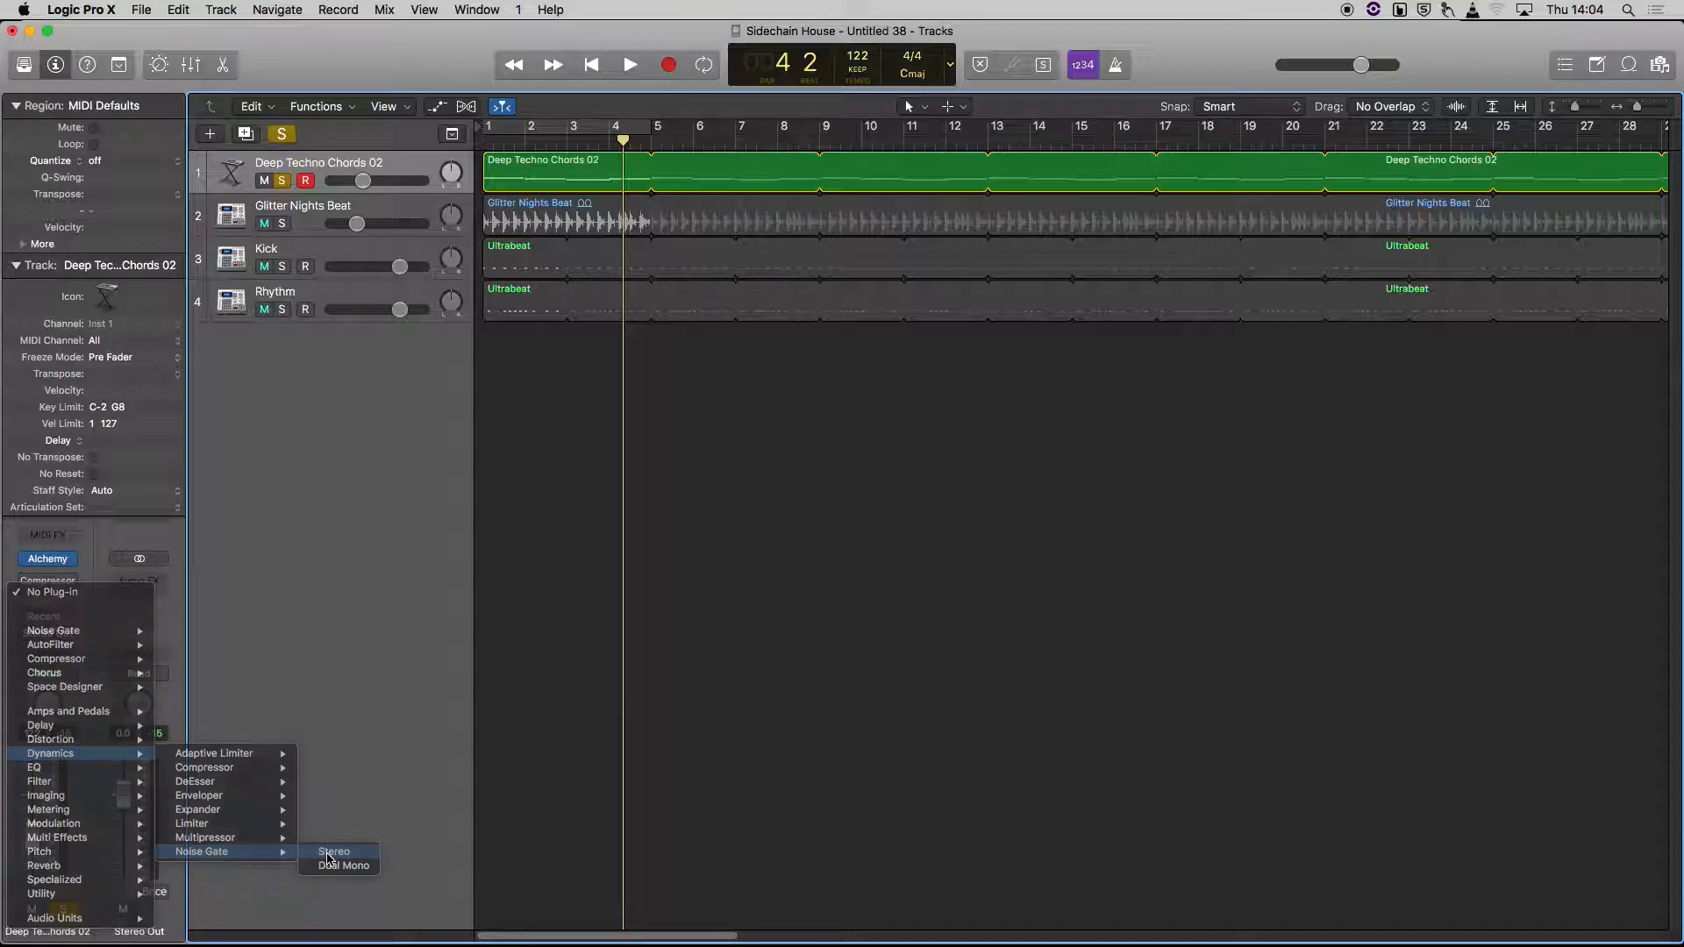
pyautogui.click(328, 857)
pyautogui.moveTo(448, 37); pyautogui.dragTo(1051, 189)
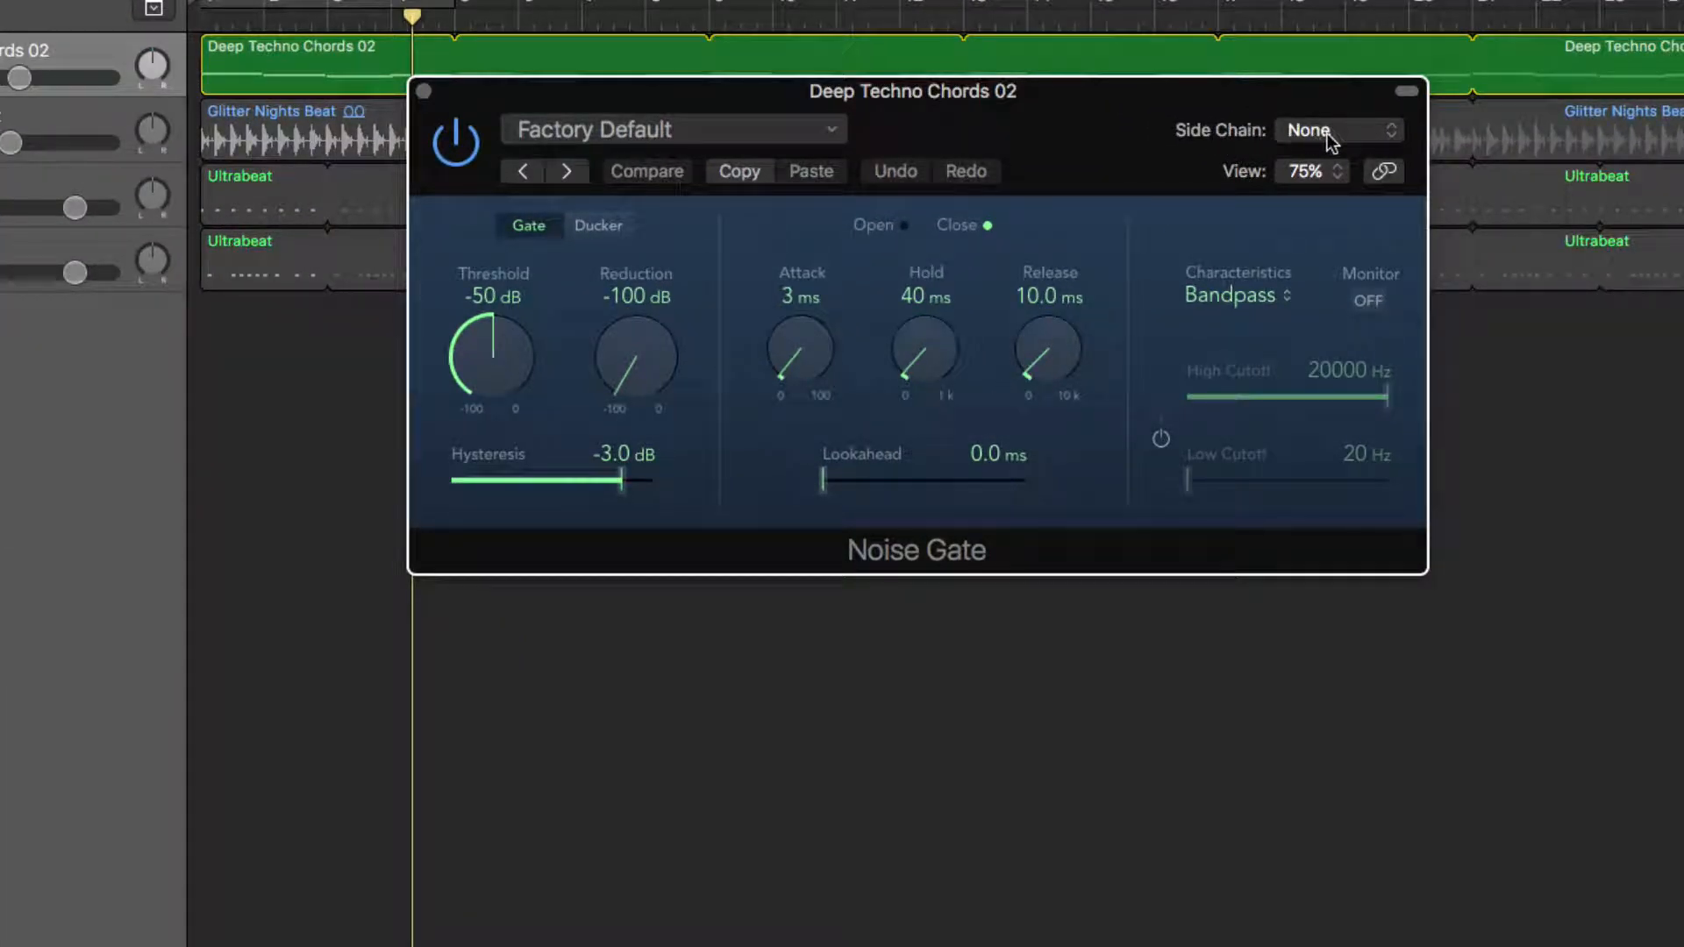
pyautogui.moveTo(1019, 115); pyautogui.dragTo(825, 360)
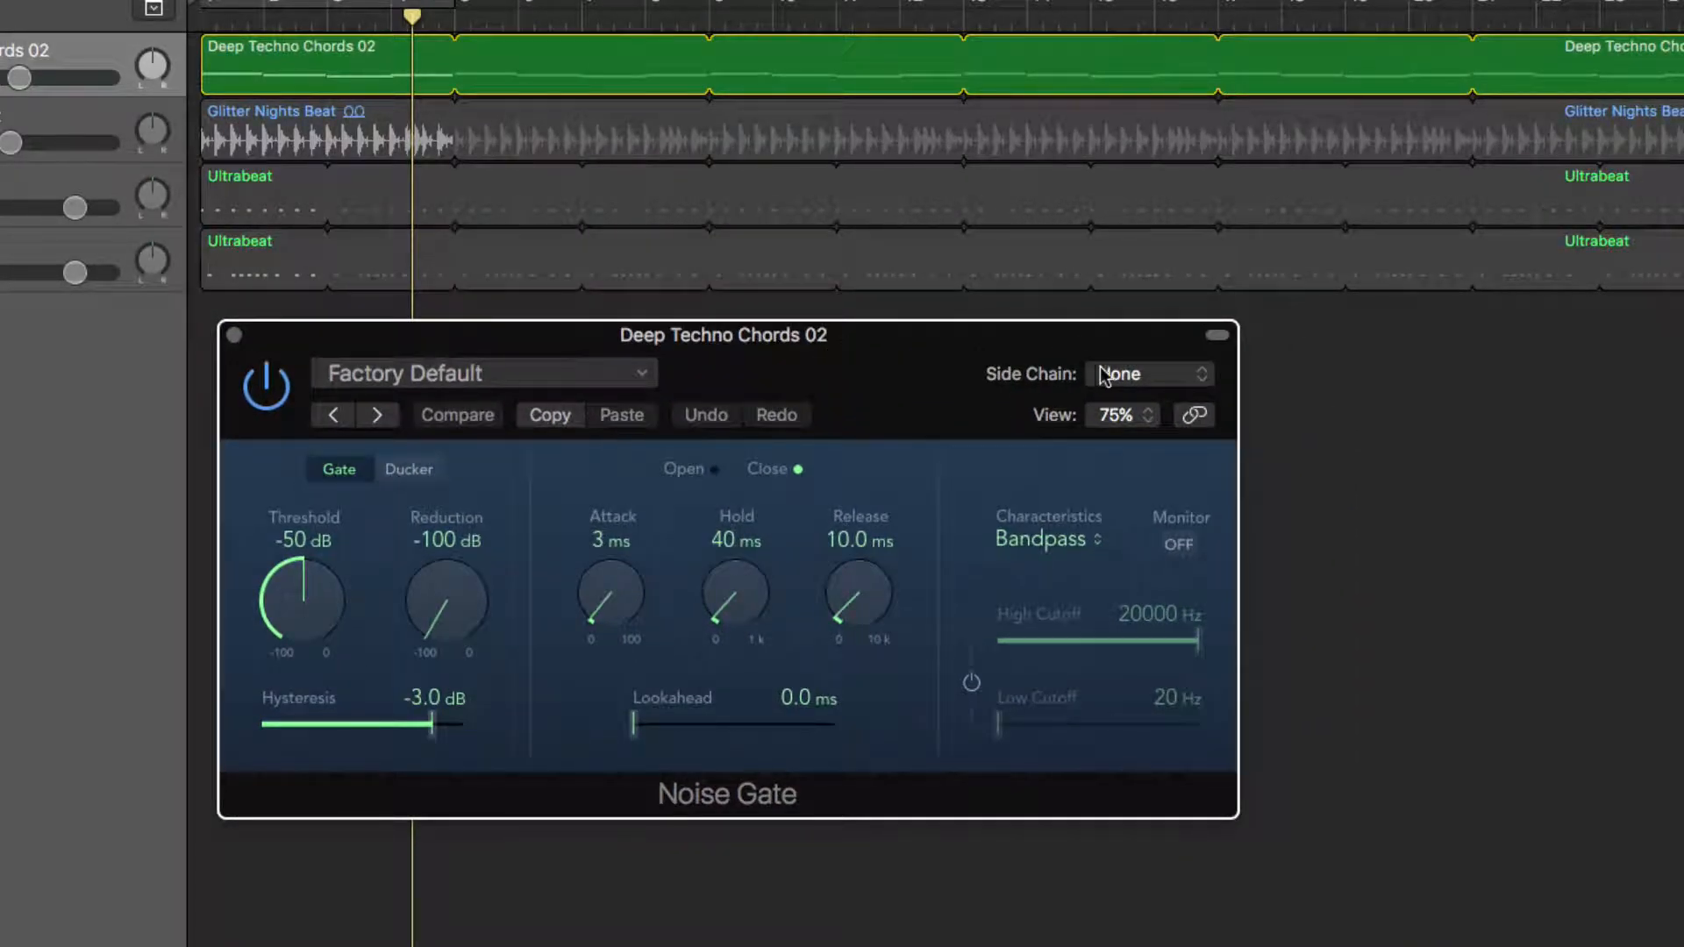
pyautogui.click(1151, 375)
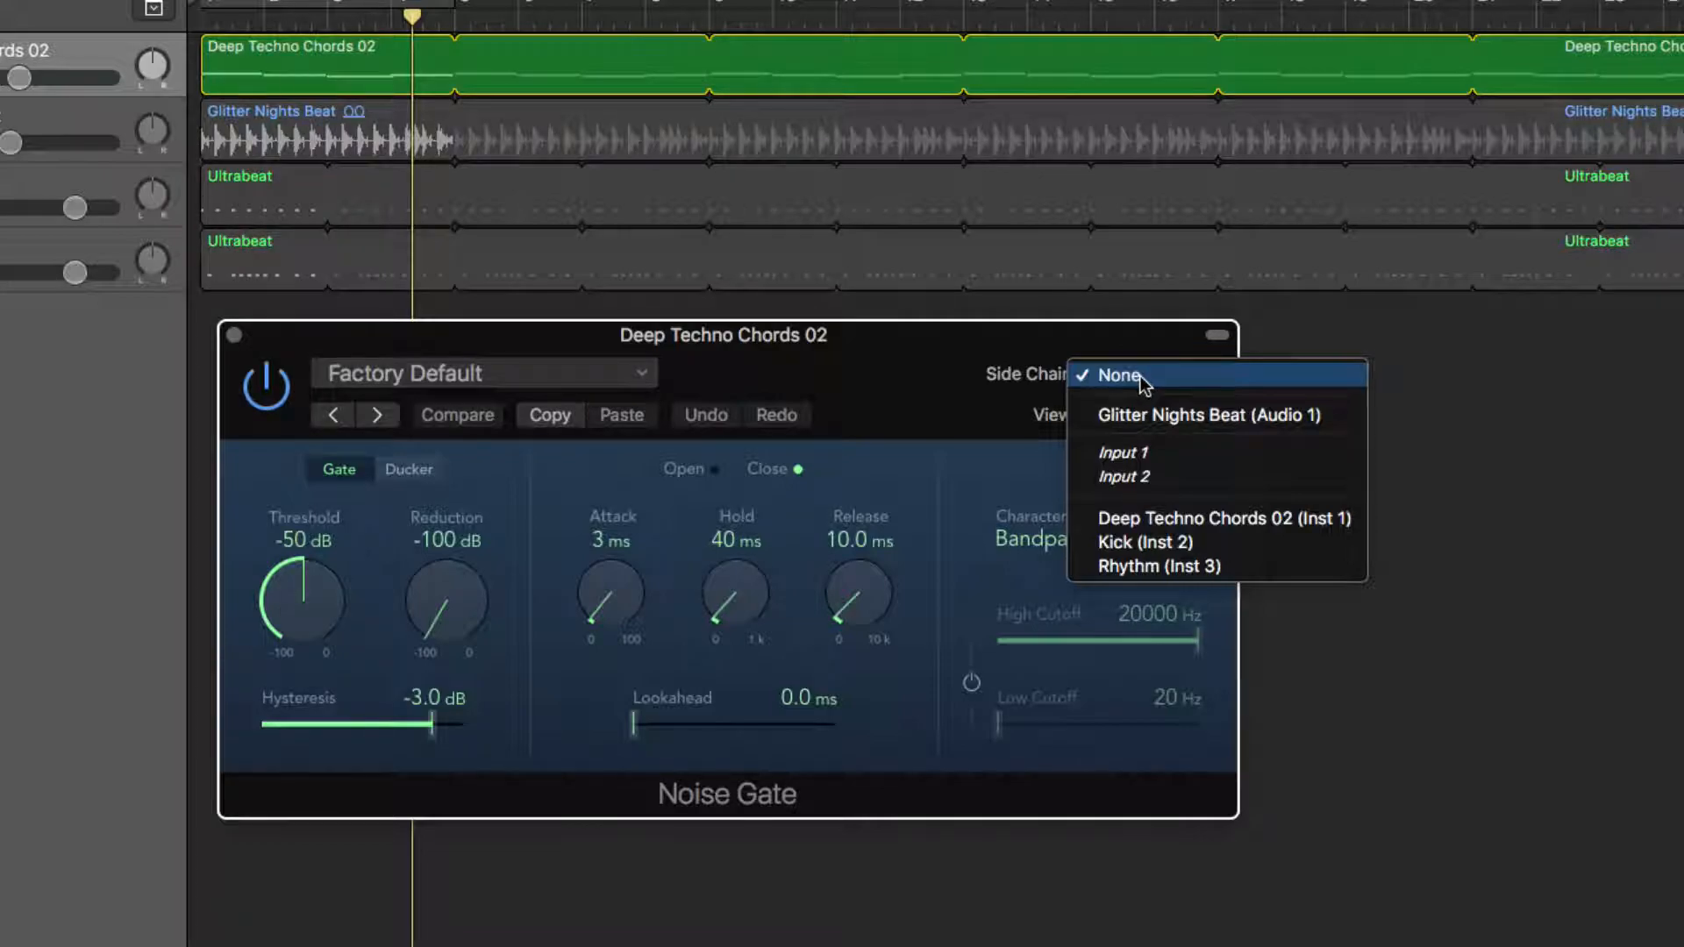
pyautogui.click(1140, 542)
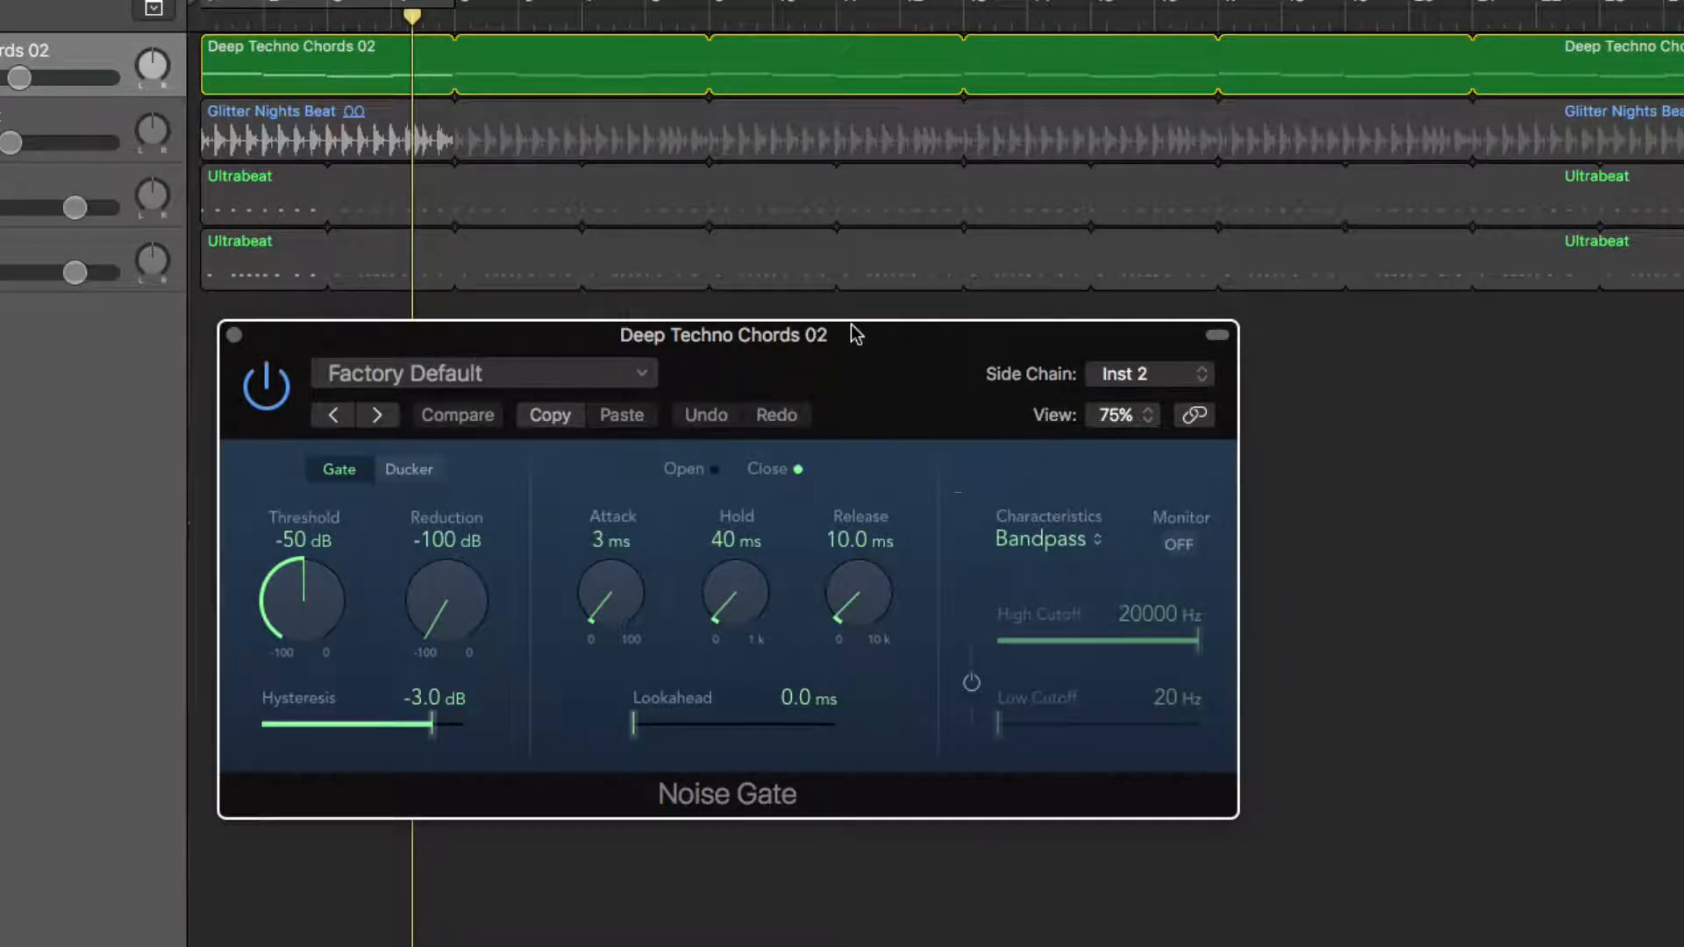
pyautogui.moveTo(855, 334); pyautogui.dragTo(881, 388)
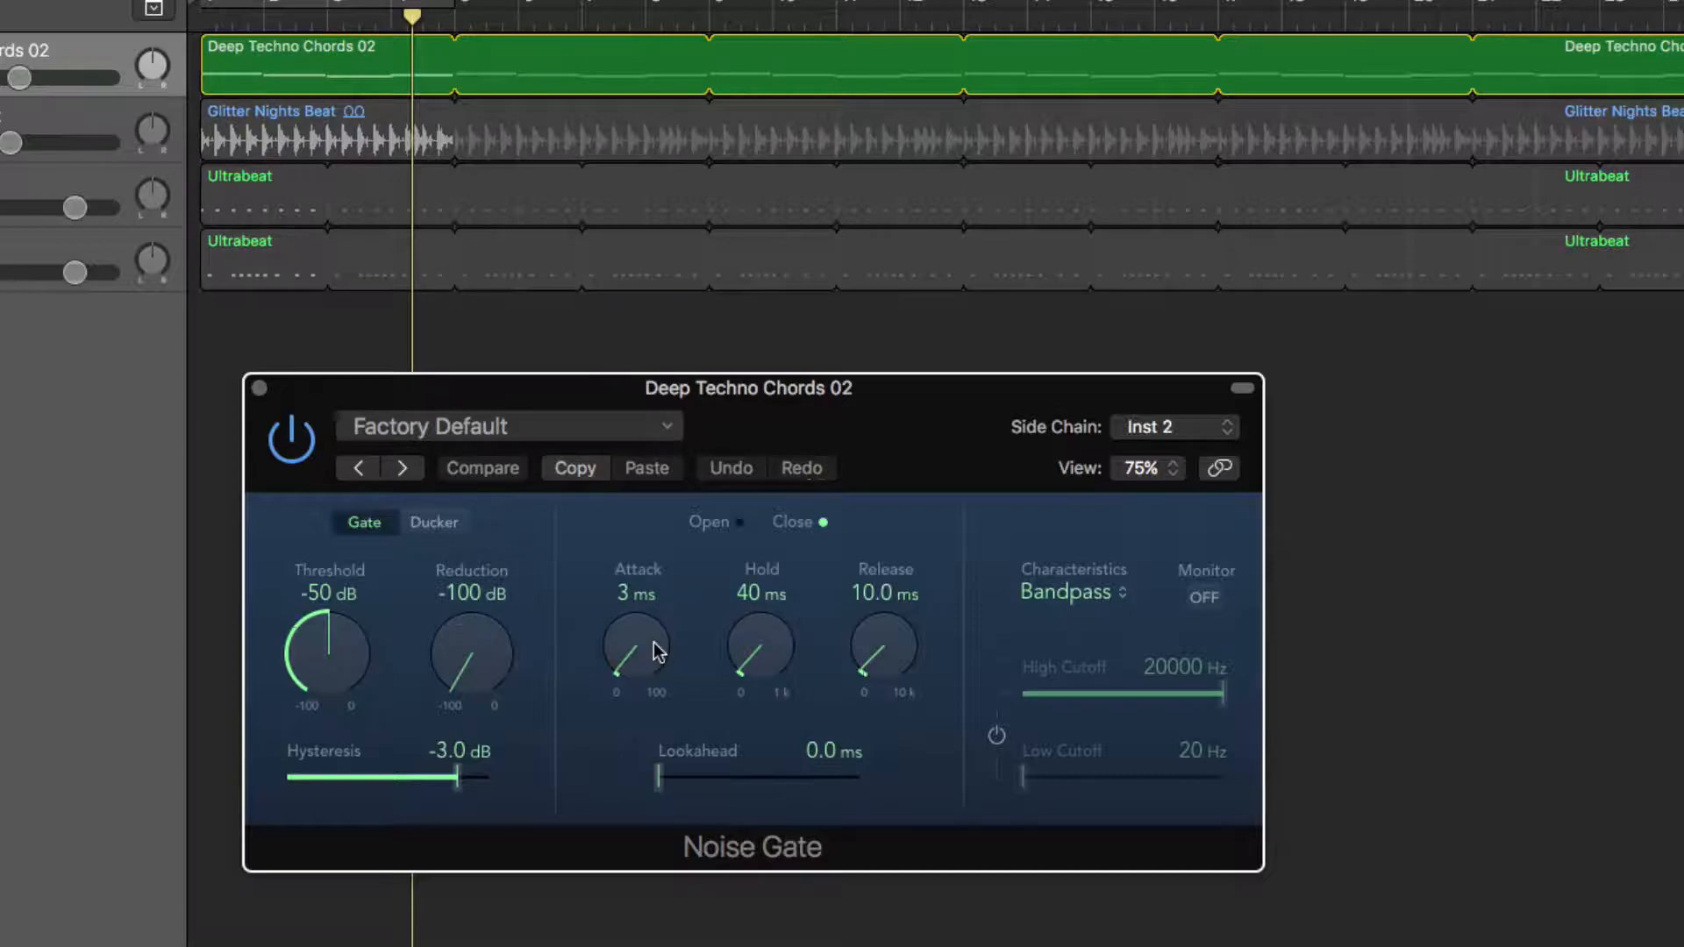
# Step: Play the chords from the start and set the Noise Gate's hold to 0 ms, release to 2.0 ms and threshold to -22 dB
pyautogui.press('Return')
pyautogui.press('space')
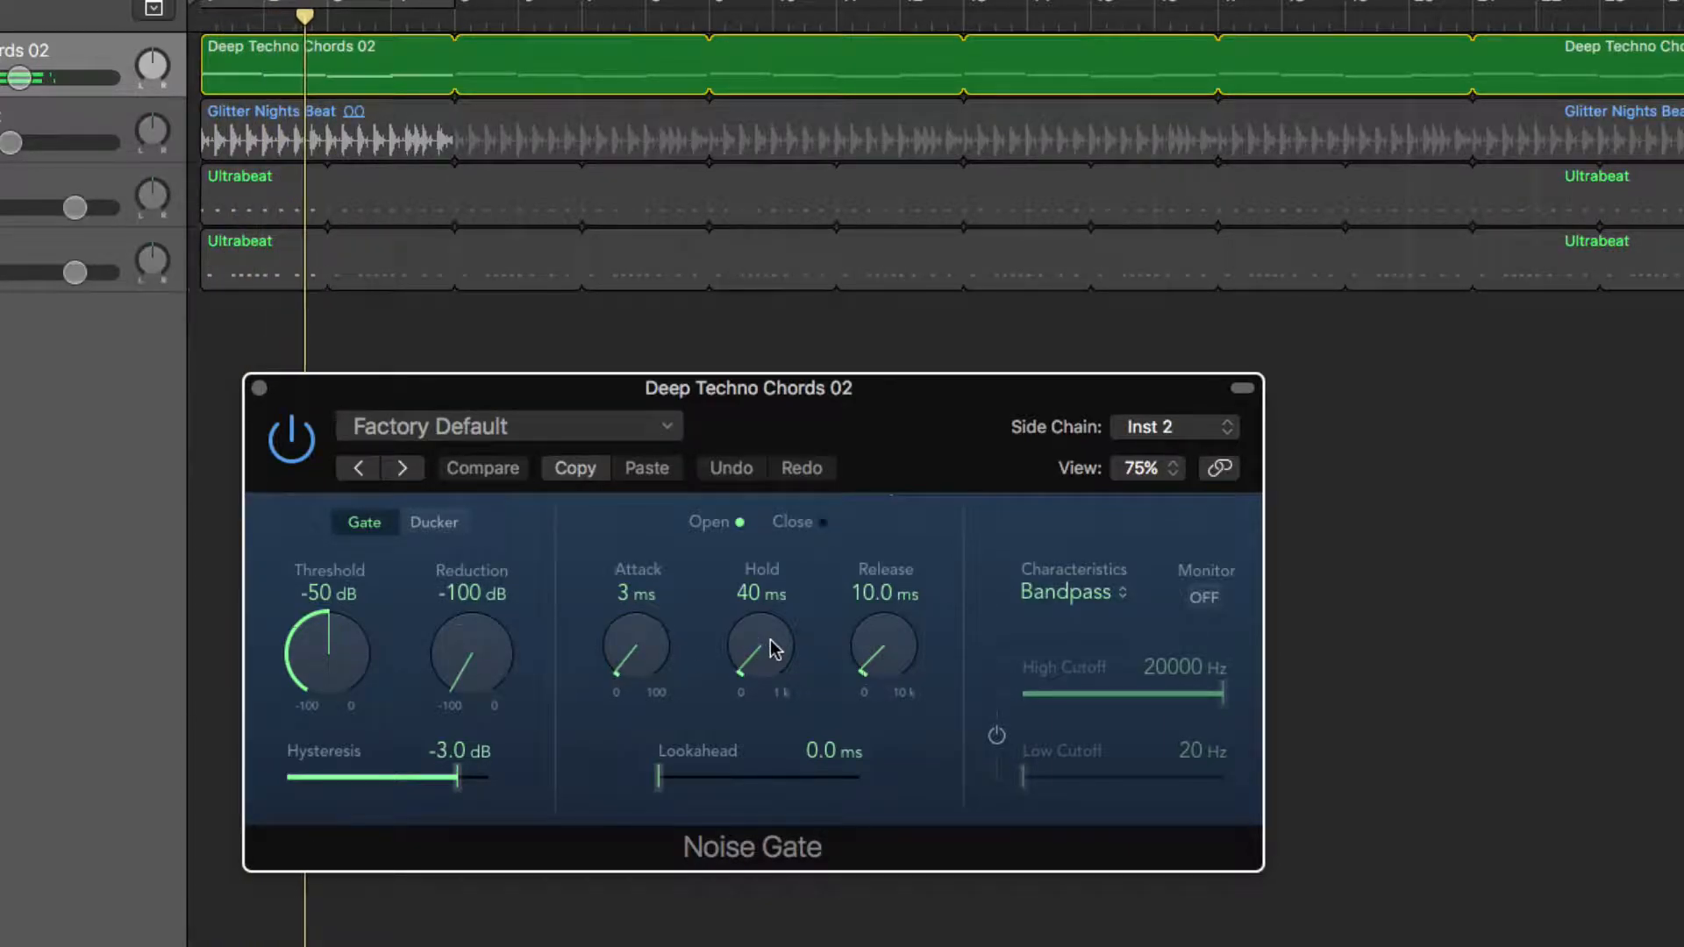
pyautogui.moveTo(774, 649); pyautogui.dragTo(776, 673)
pyautogui.moveTo(881, 647); pyautogui.dragTo(894, 673)
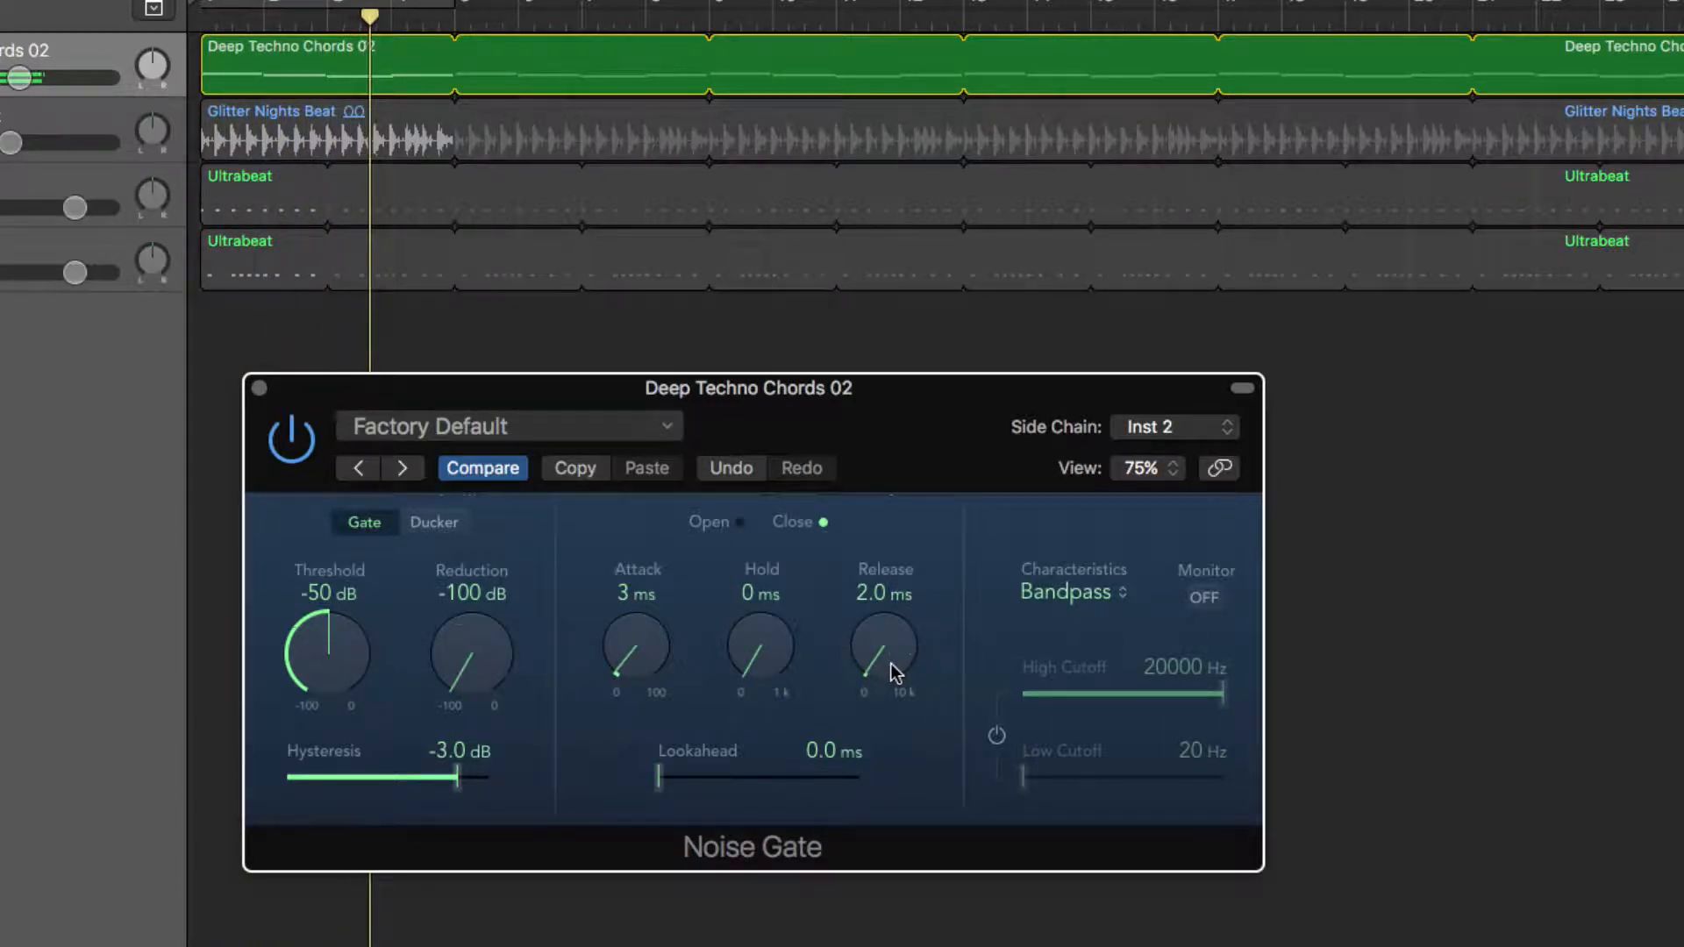
pyautogui.moveTo(346, 656); pyautogui.dragTo(330, 545)
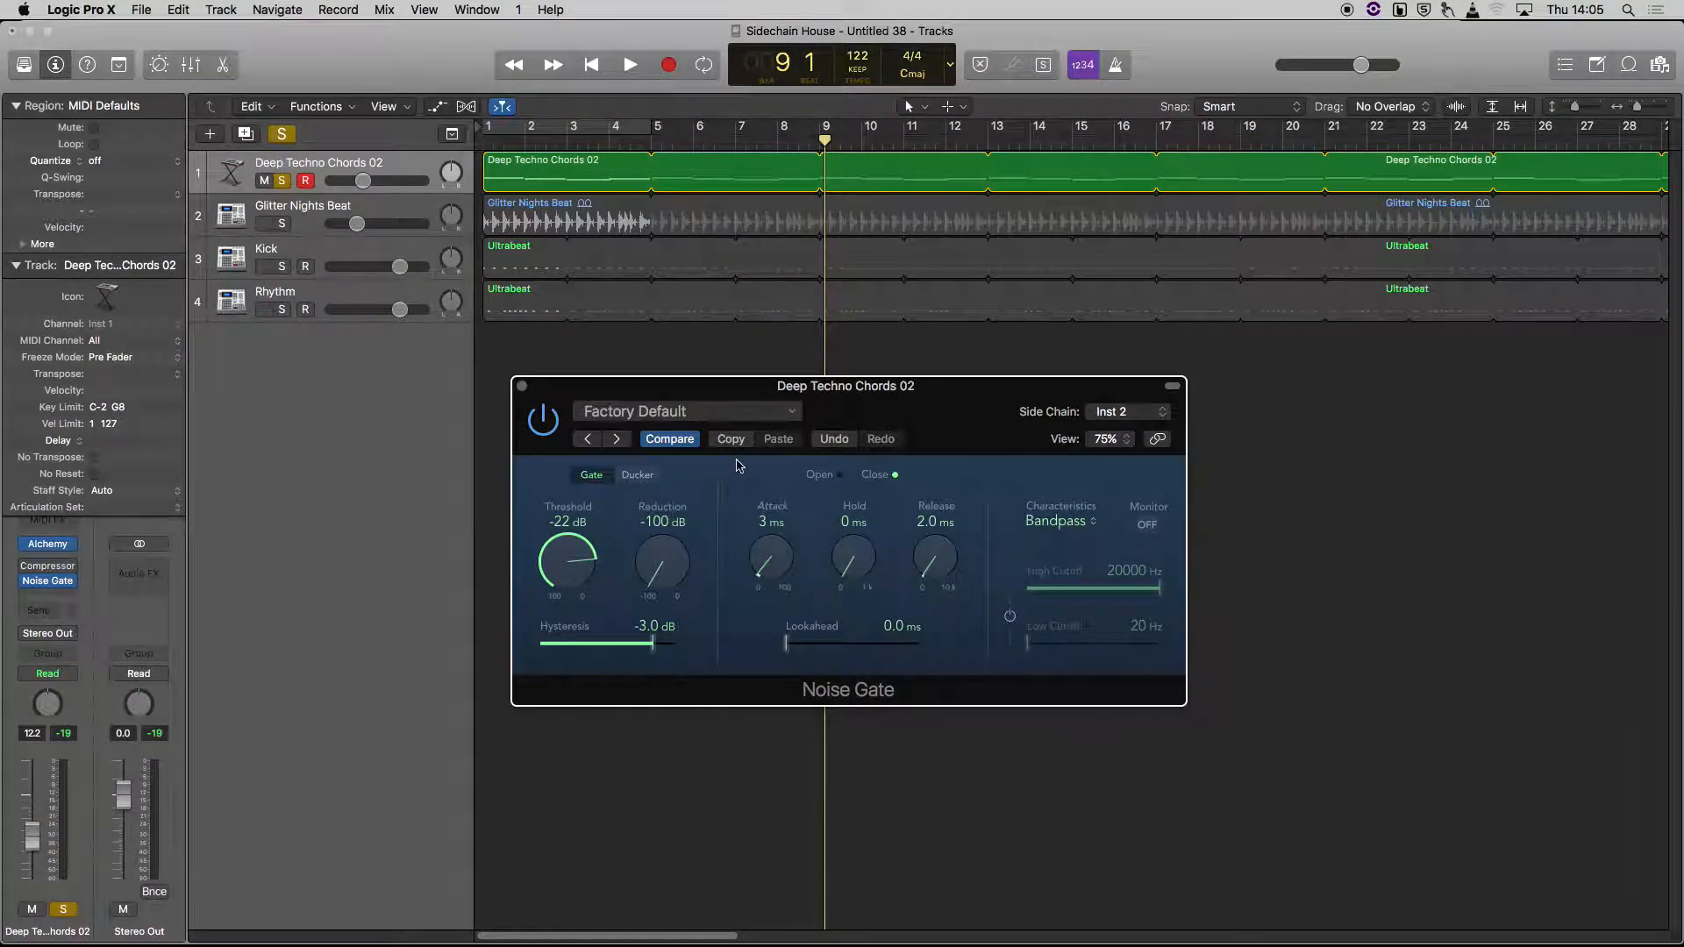
# Step: Audition only the Rhythm track by soloing it in place of the chords and playing it from the start
pyautogui.click(282, 309)
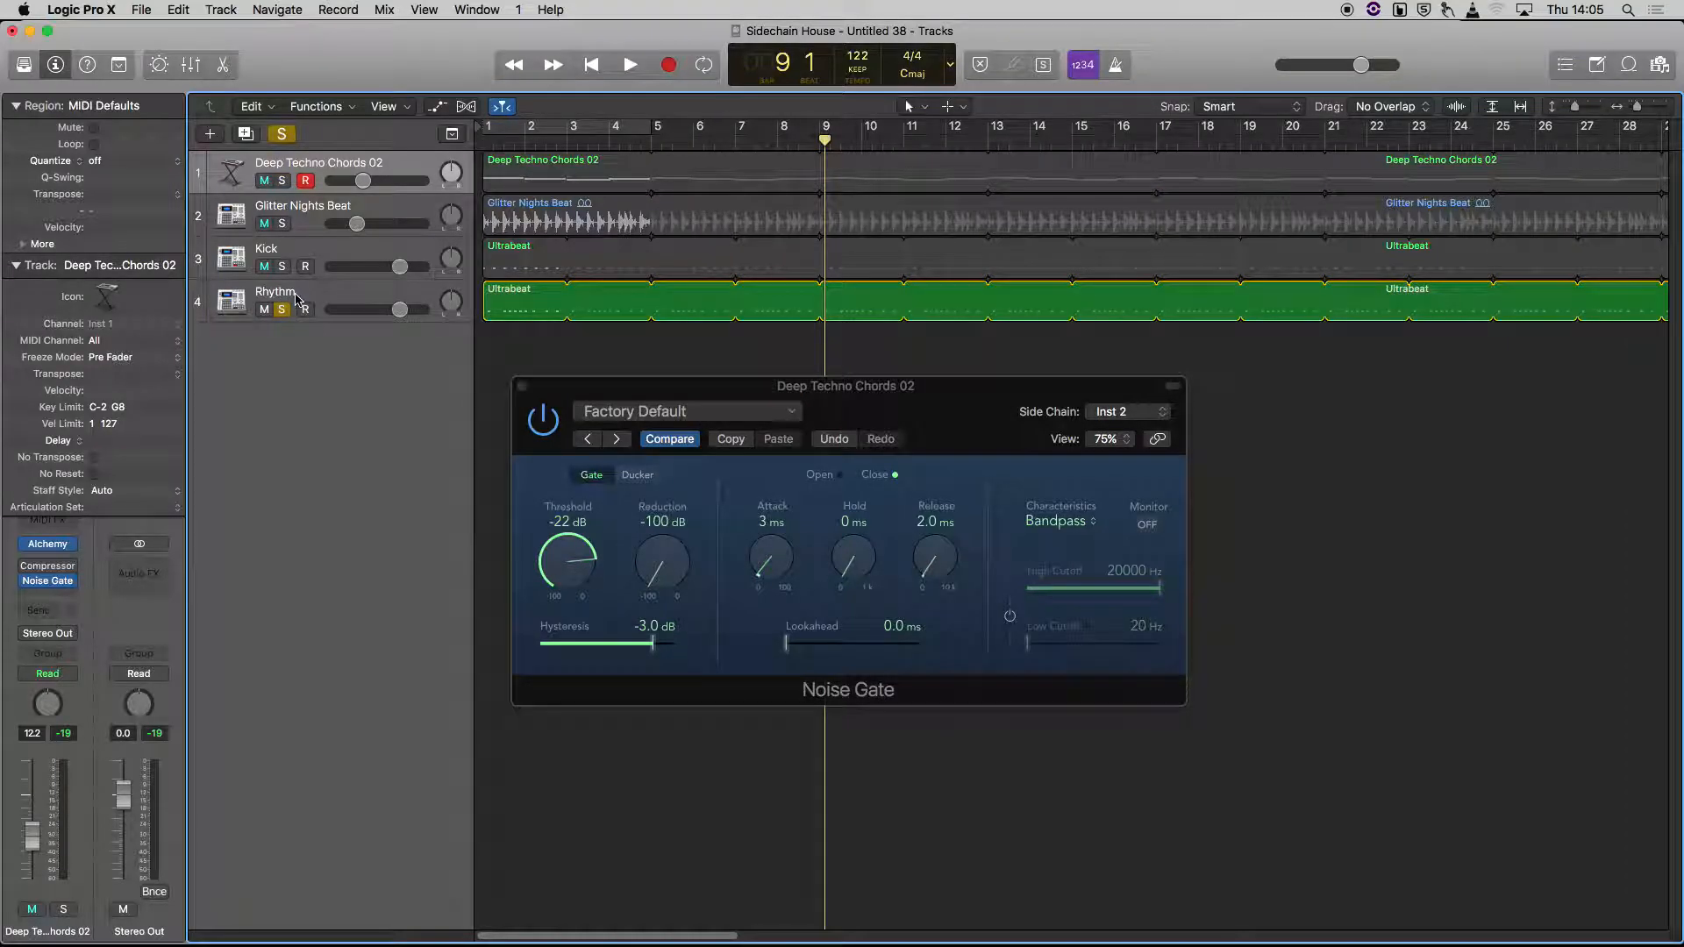
pyautogui.click(296, 300)
pyautogui.press('Return')
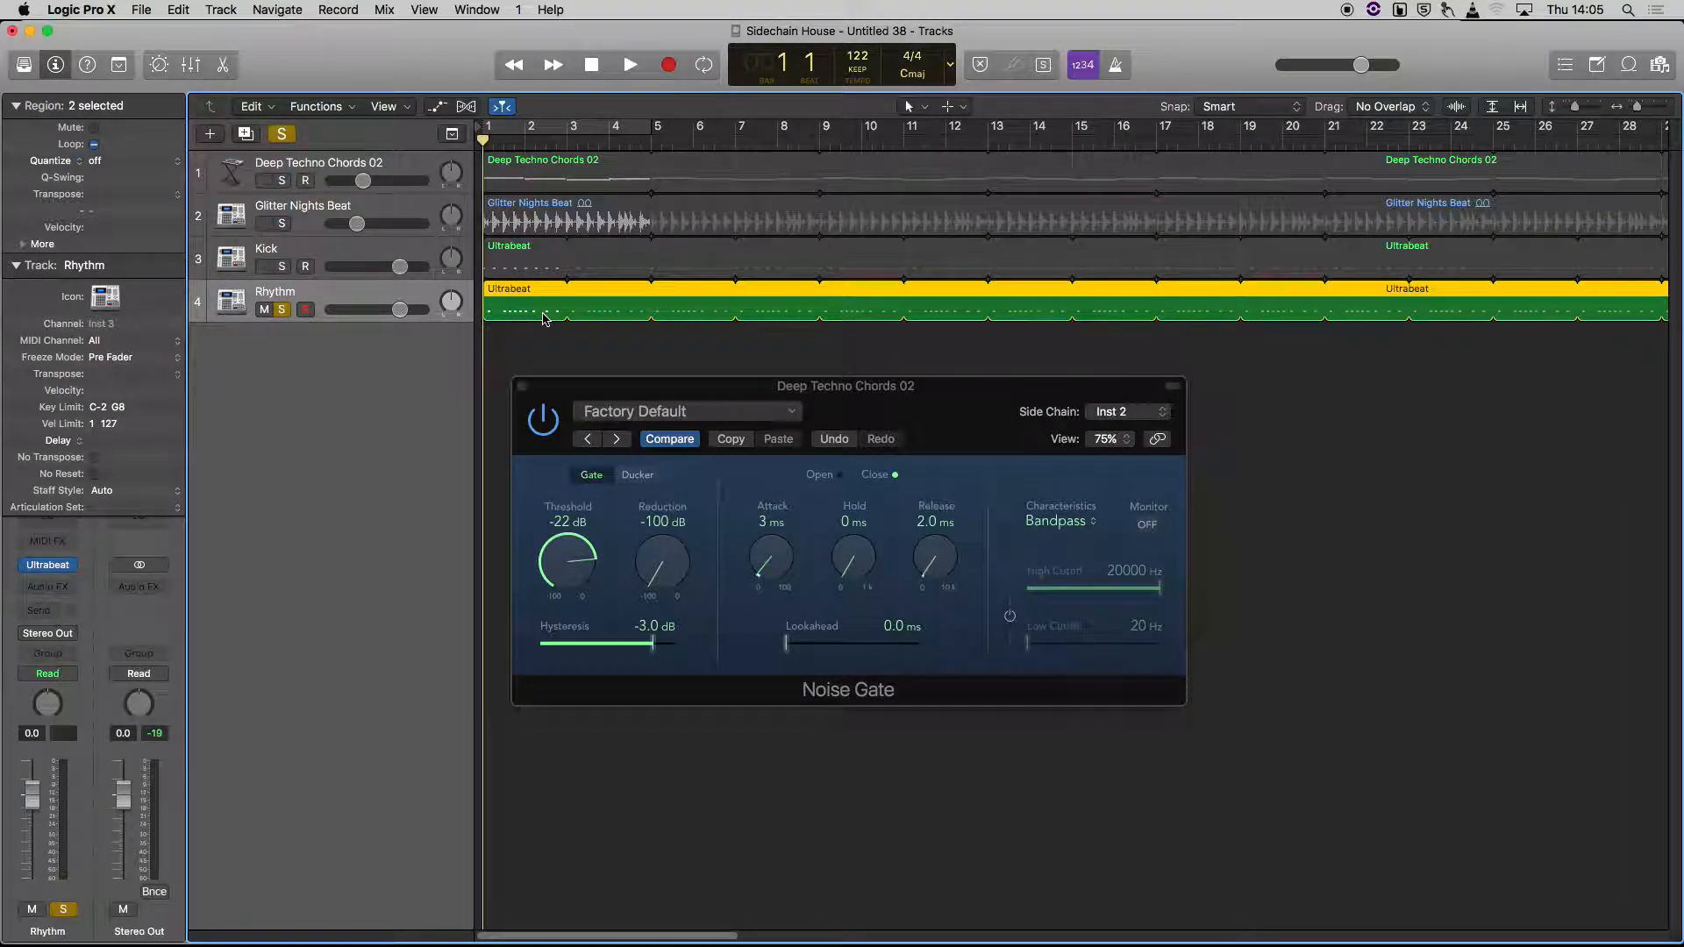
pyautogui.press('space')
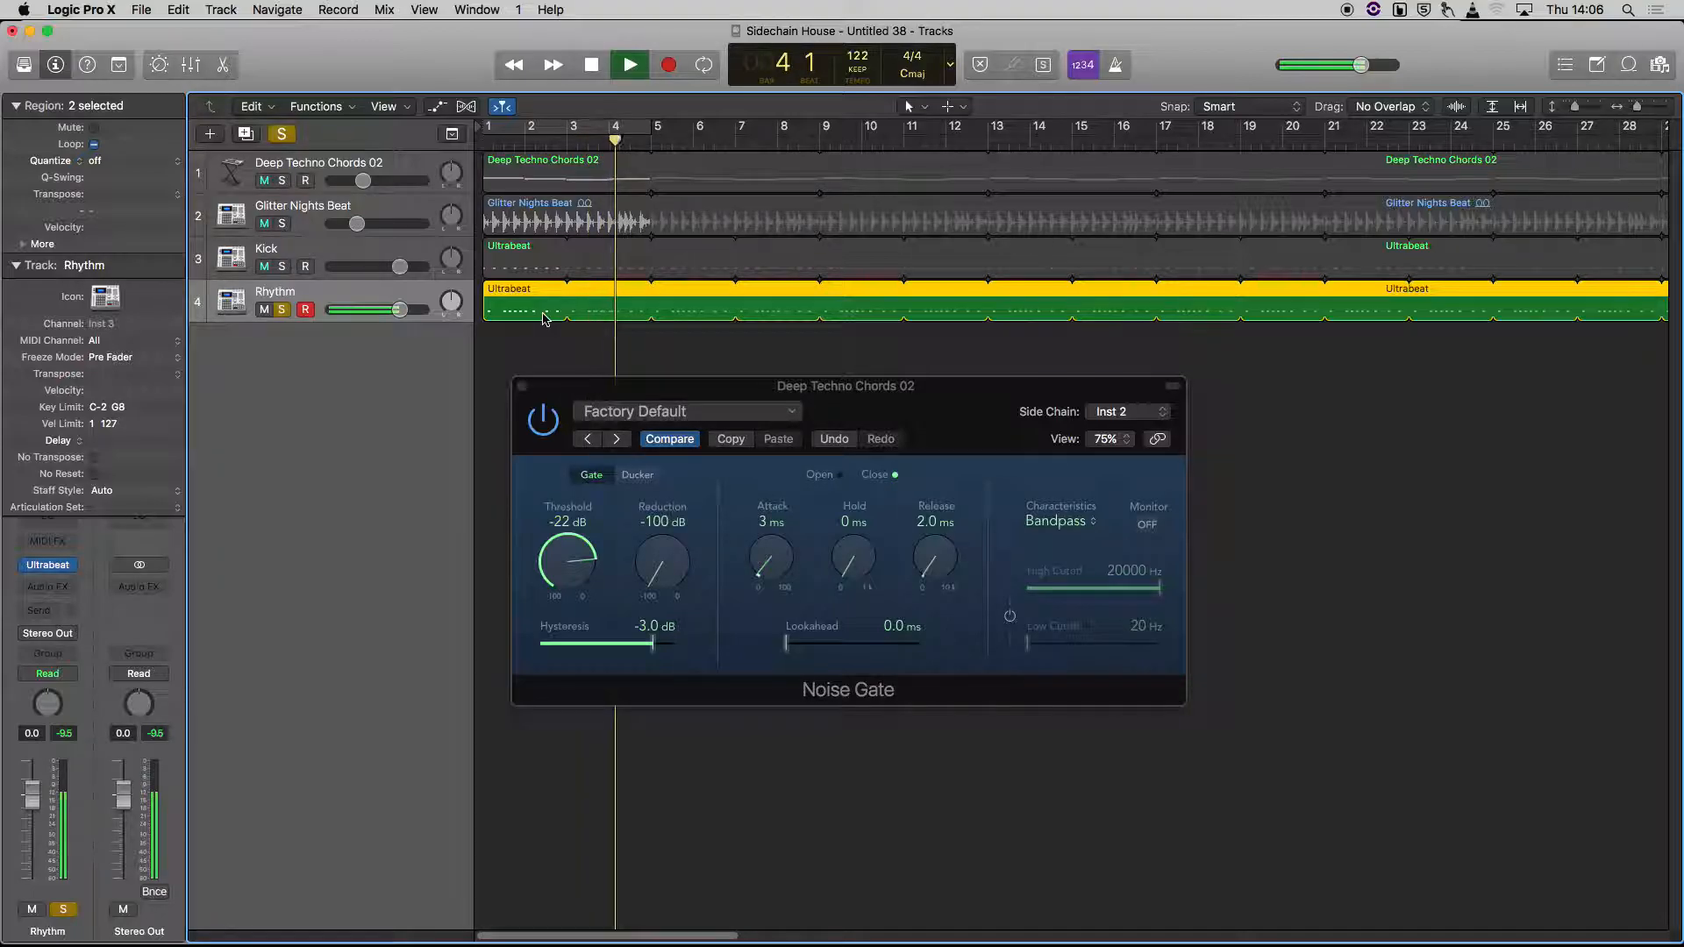
pyautogui.press('space')
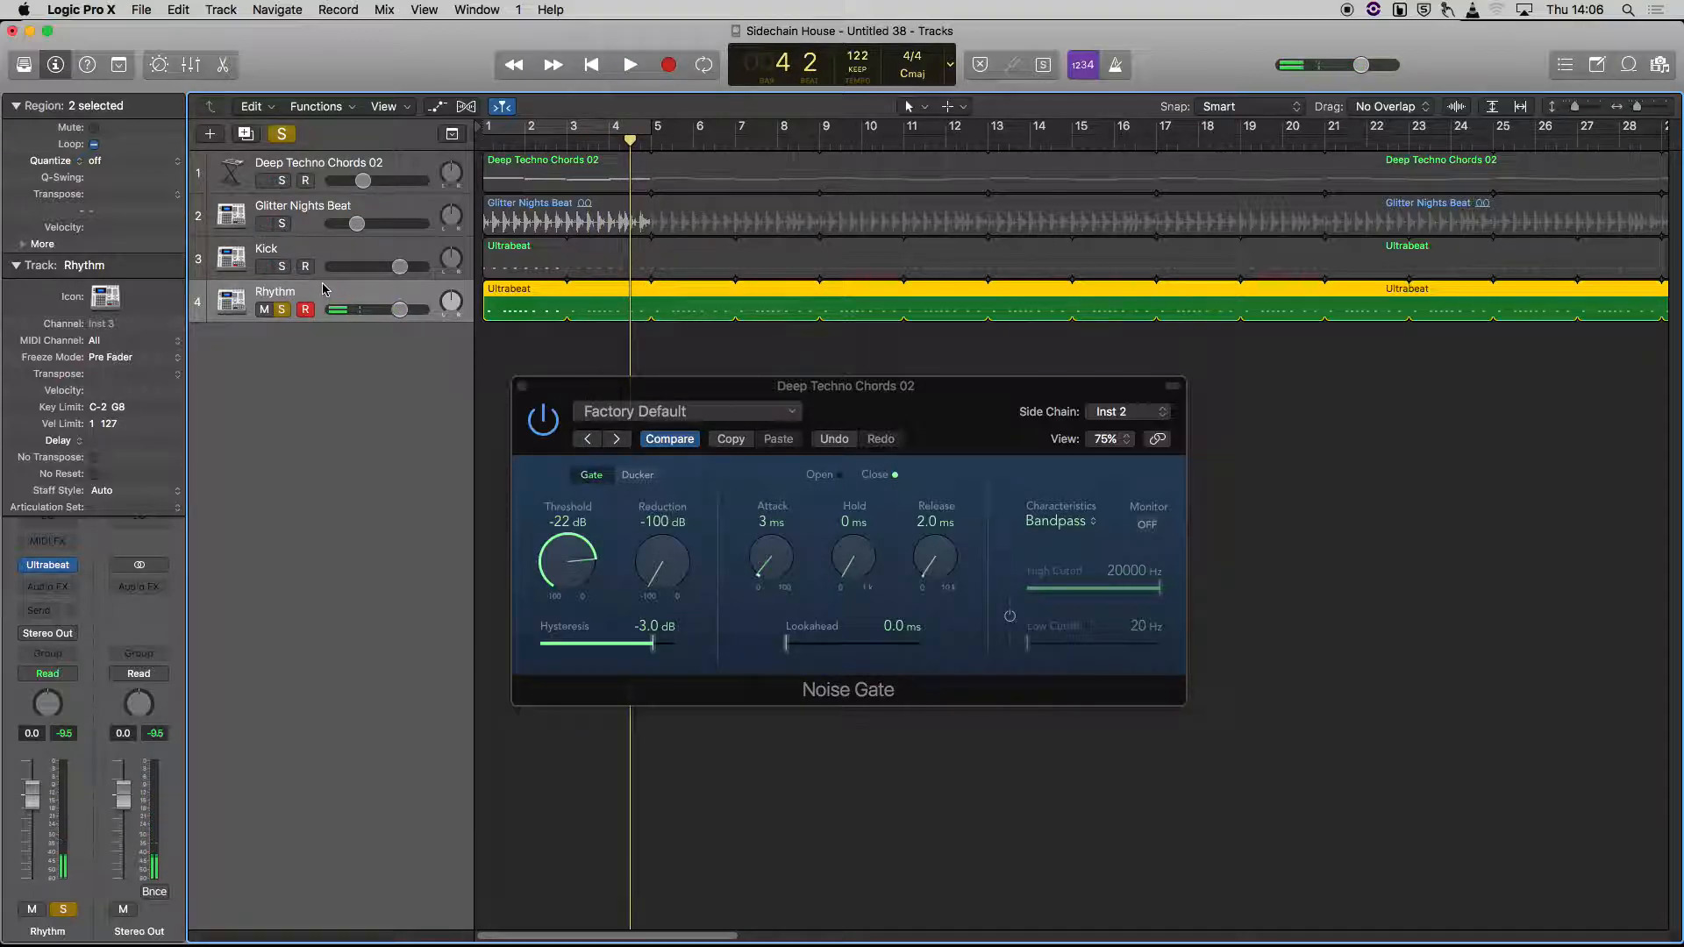
# Step: Solo Deep Techno Chords 02 alongside Rhythm, set the Noise Gate's side chain to Rhythm (Inst 3), and play from the start
pyautogui.click(283, 183)
pyautogui.click(318, 168)
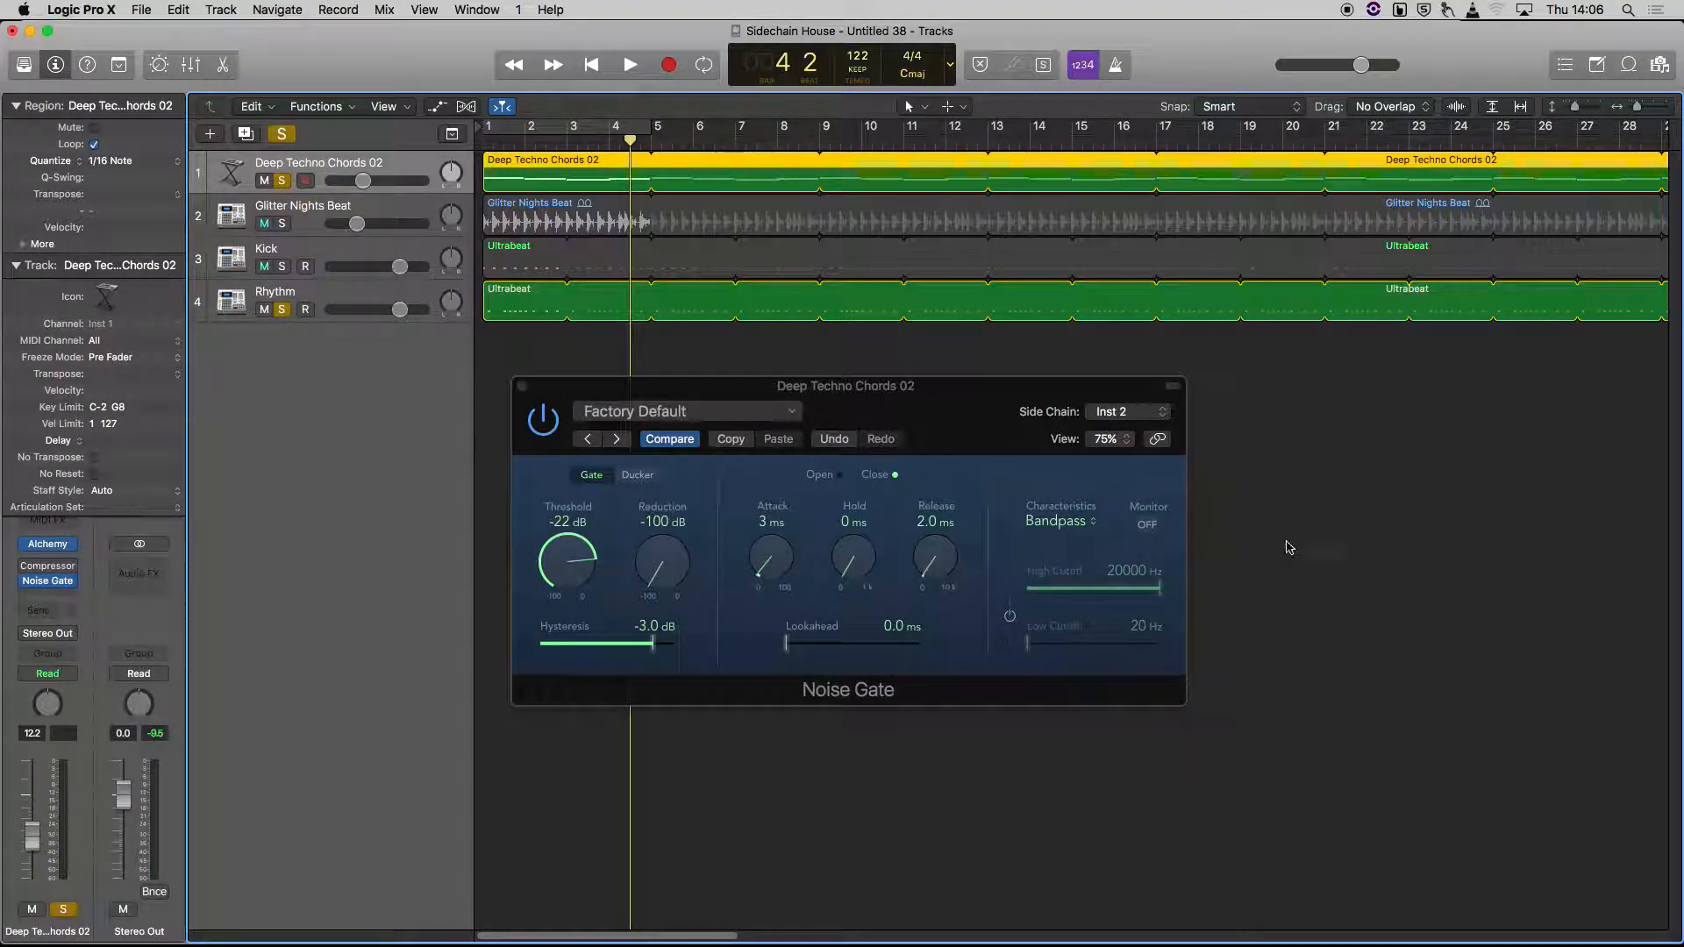
pyautogui.click(1107, 416)
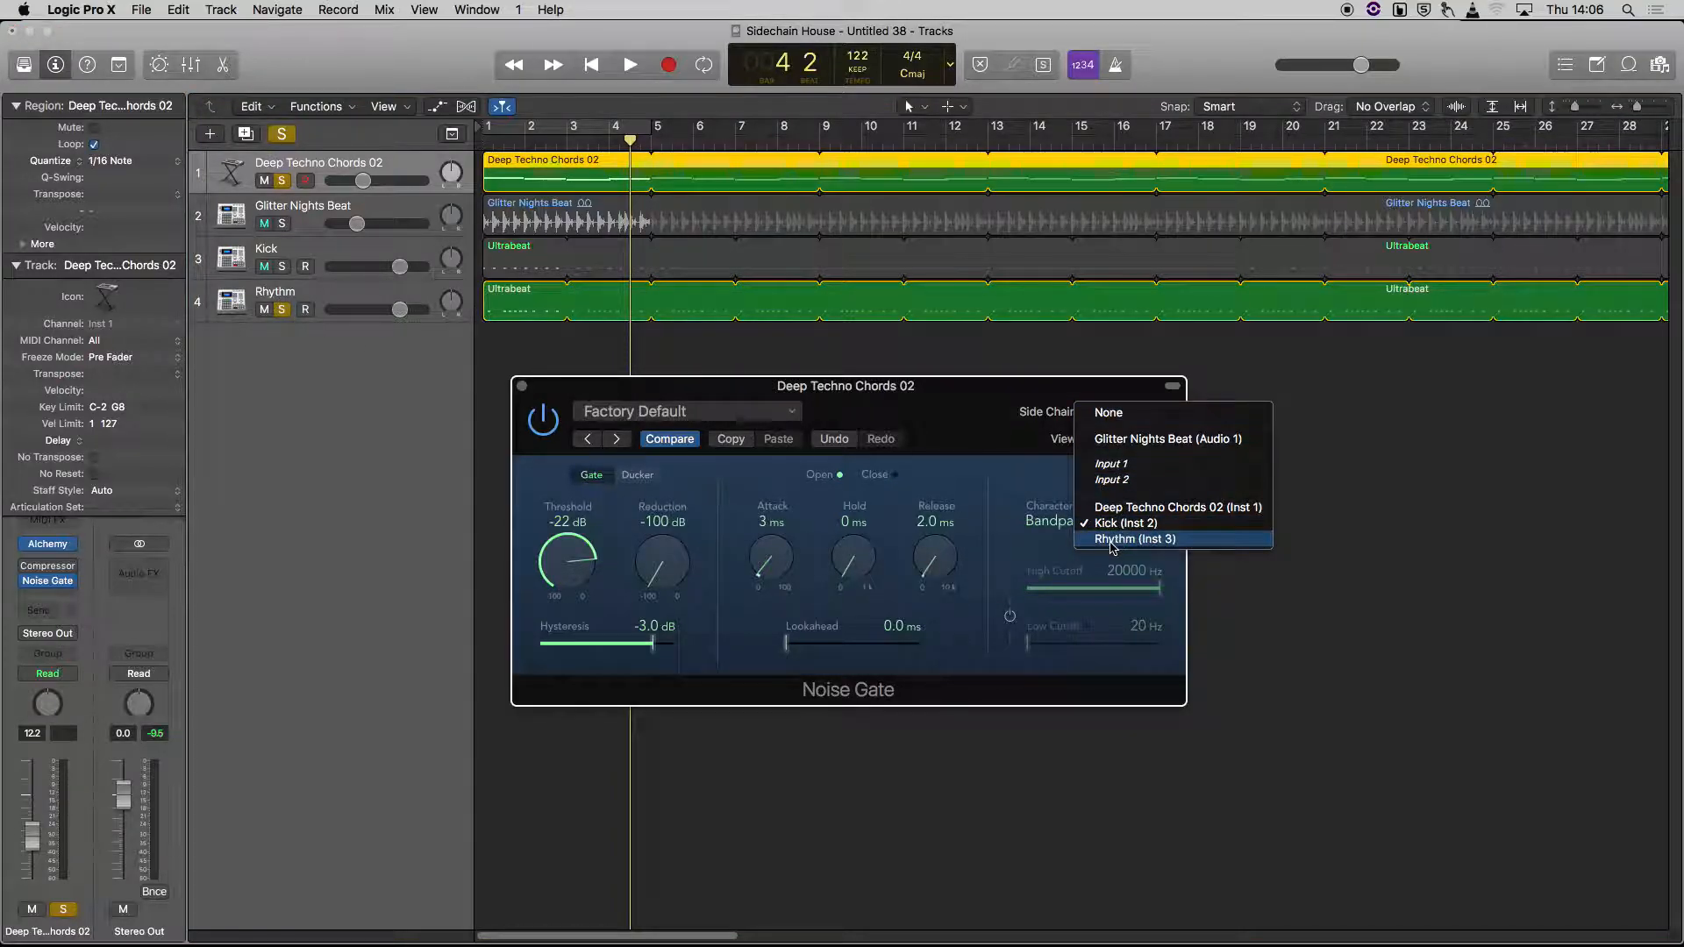
pyautogui.click(1132, 538)
pyautogui.press('Return')
pyautogui.press('space')
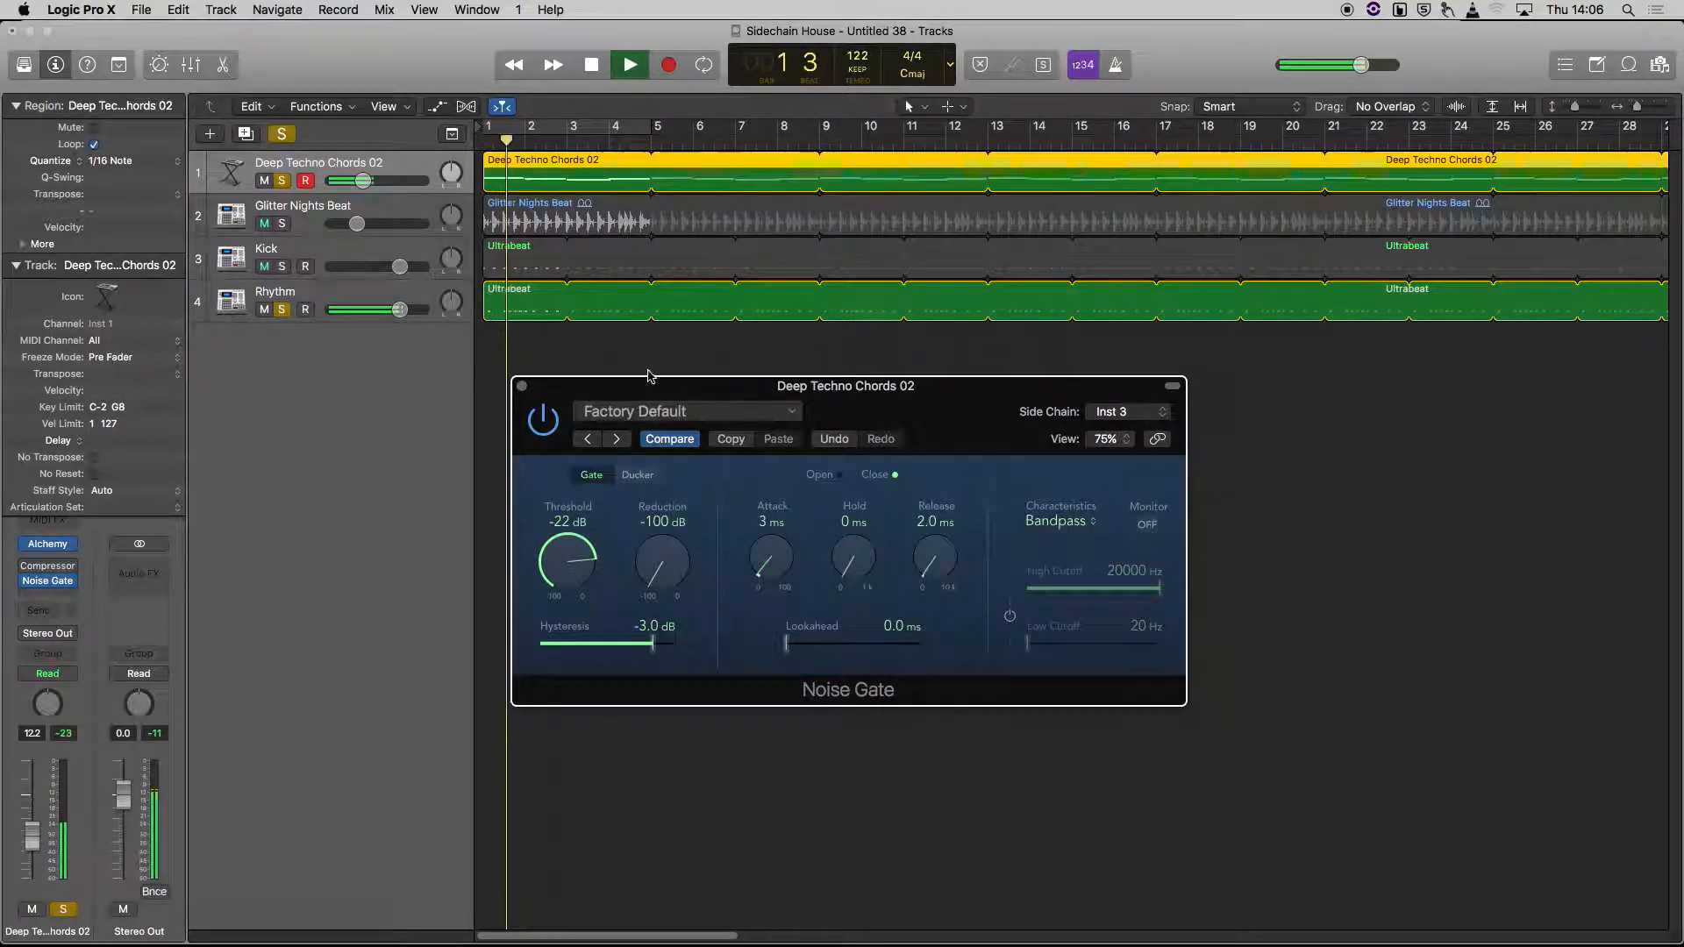
# Step: Take the Rhythm track out of solo and set the Noise Gate's release to 96.2 ms during playback
pyautogui.click(281, 310)
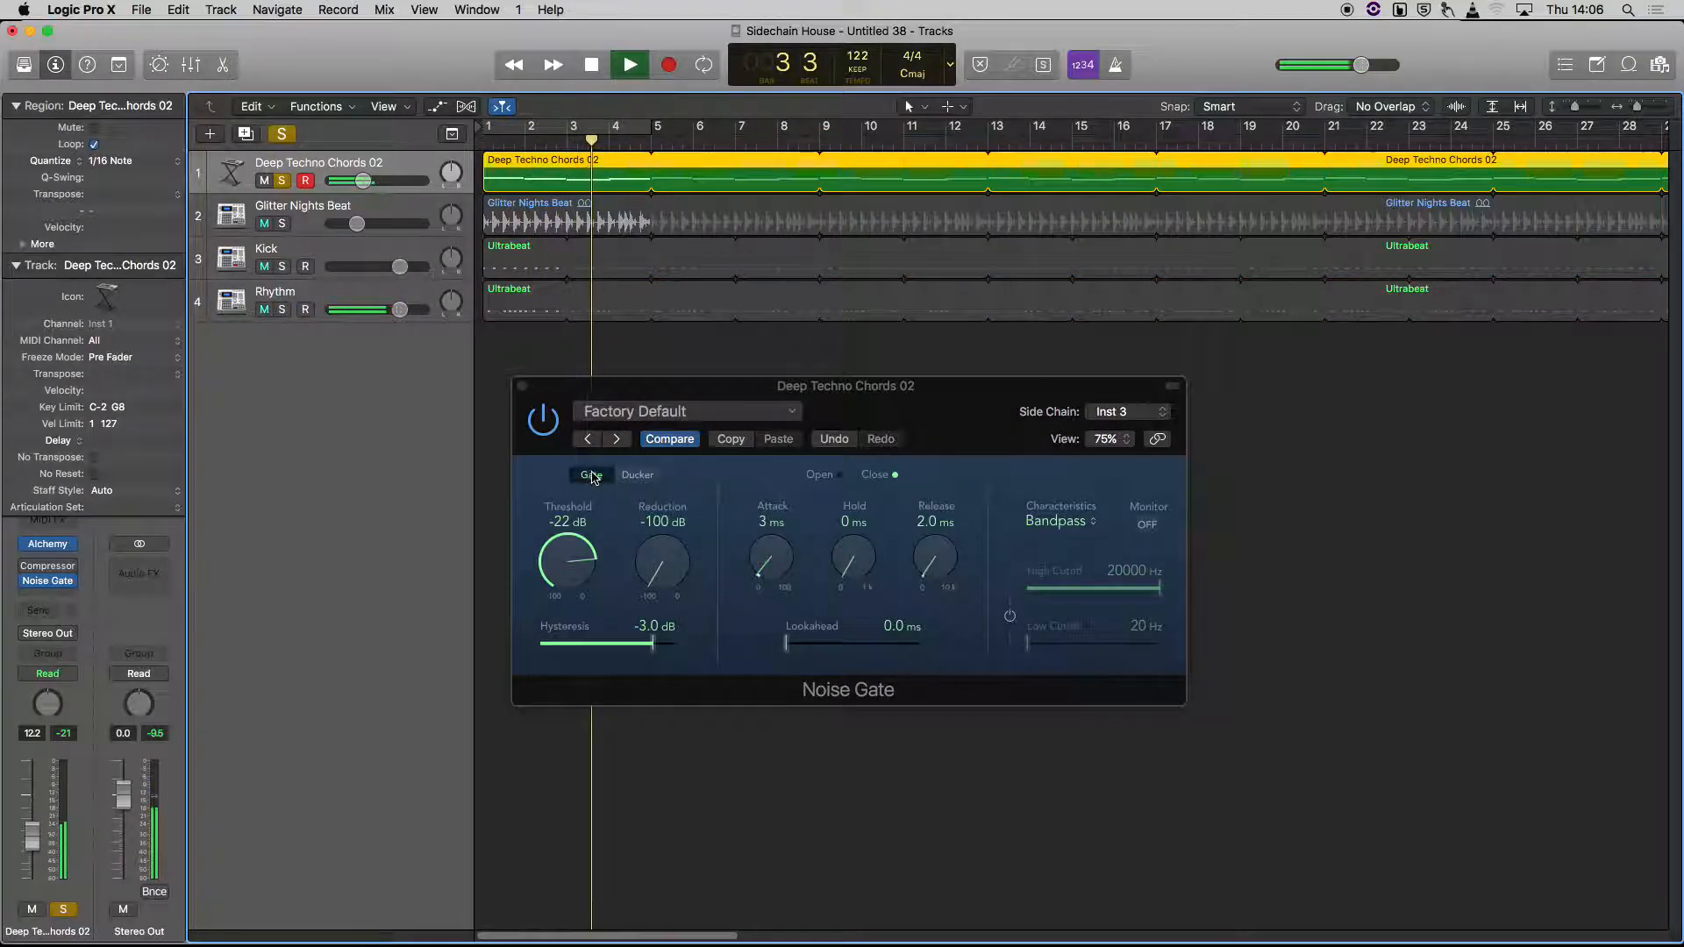
pyautogui.moveTo(935, 558); pyautogui.dragTo(930, 468)
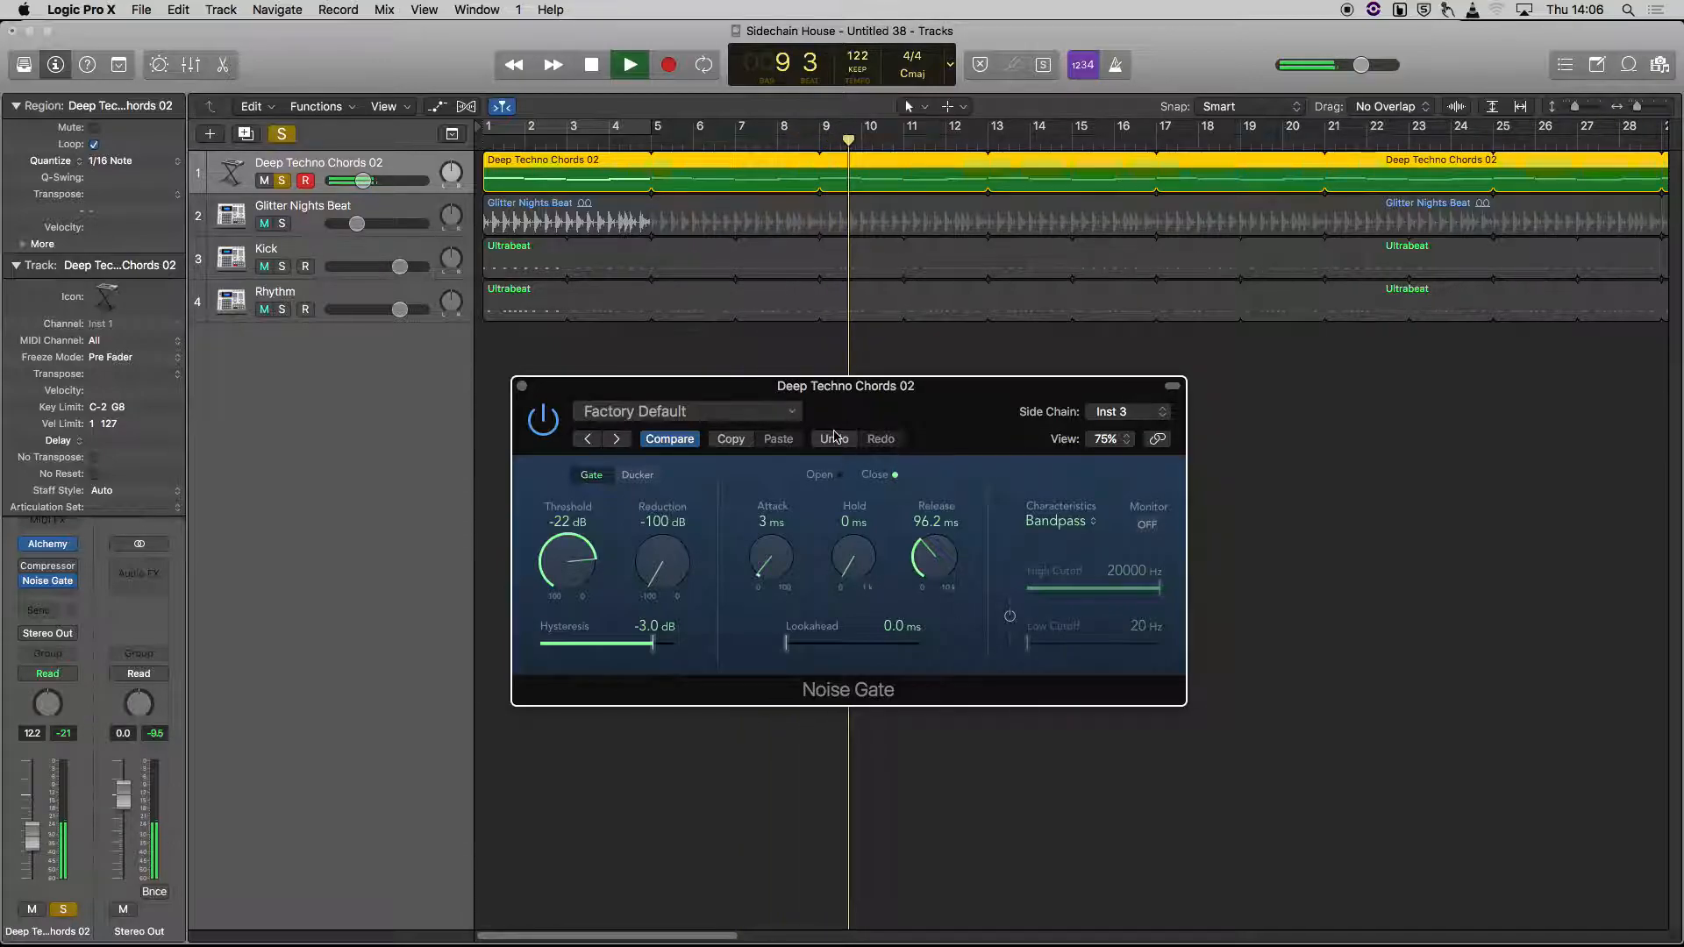
# Step: Raise the Deep Techno Chords 02 volume to about -5.8 dB and solo the Kick track alongside it
pyautogui.moveTo(382, 189); pyautogui.dragTo(390, 190)
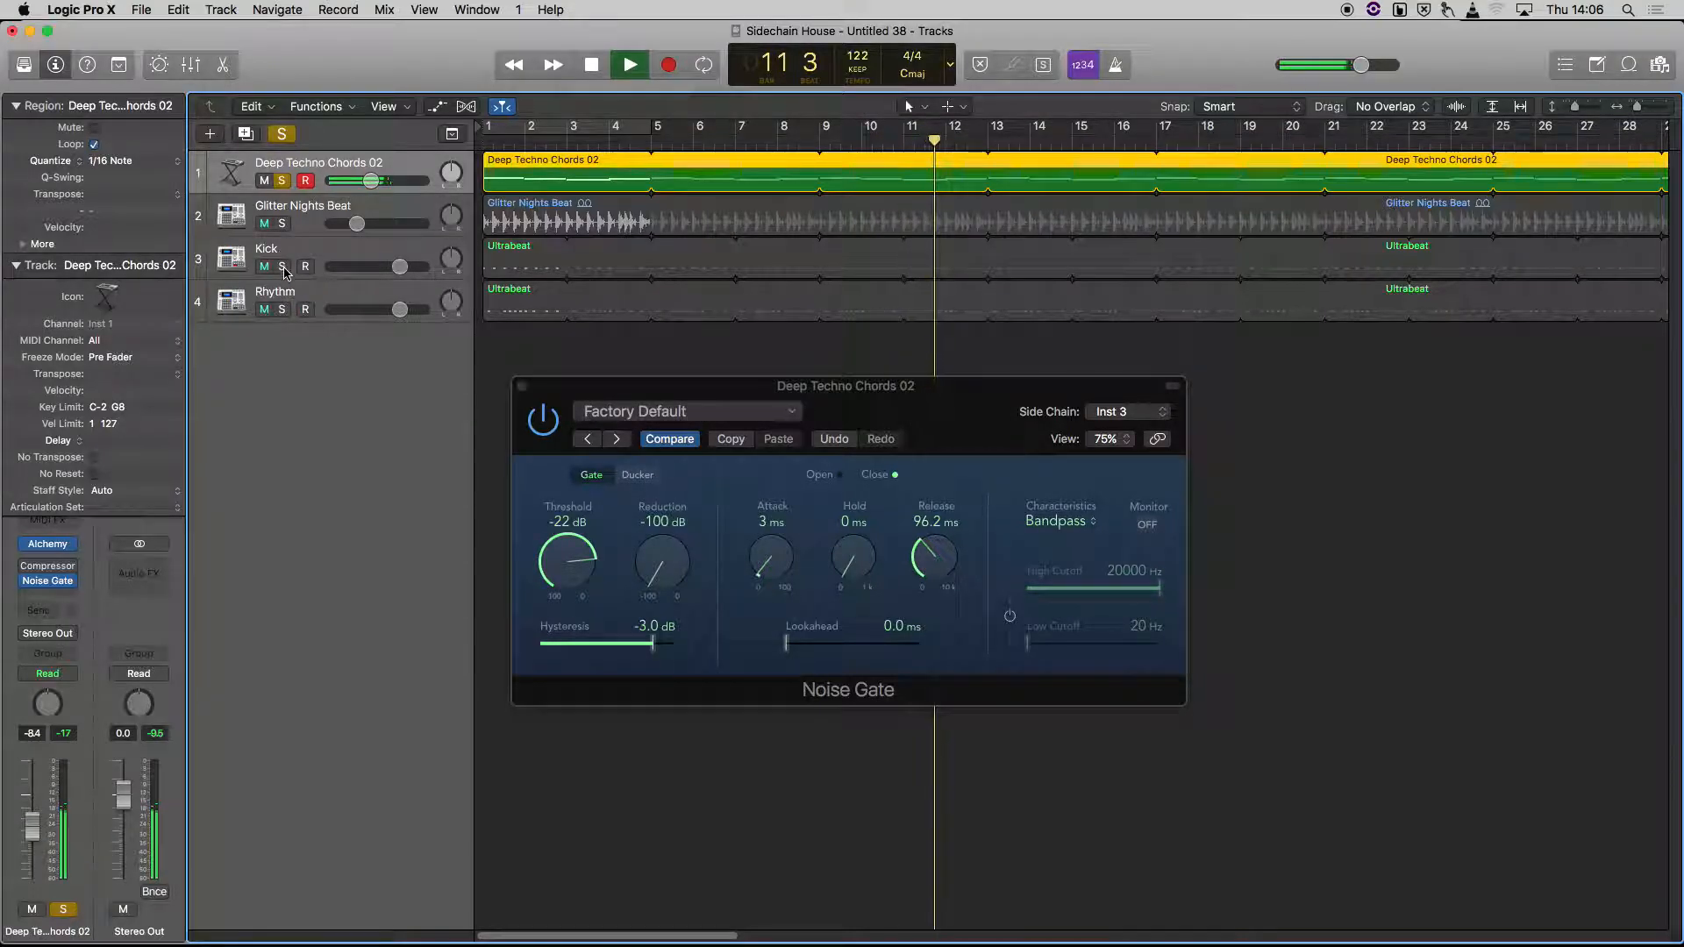
pyautogui.click(282, 266)
pyautogui.moveTo(371, 181); pyautogui.dragTo(378, 182)
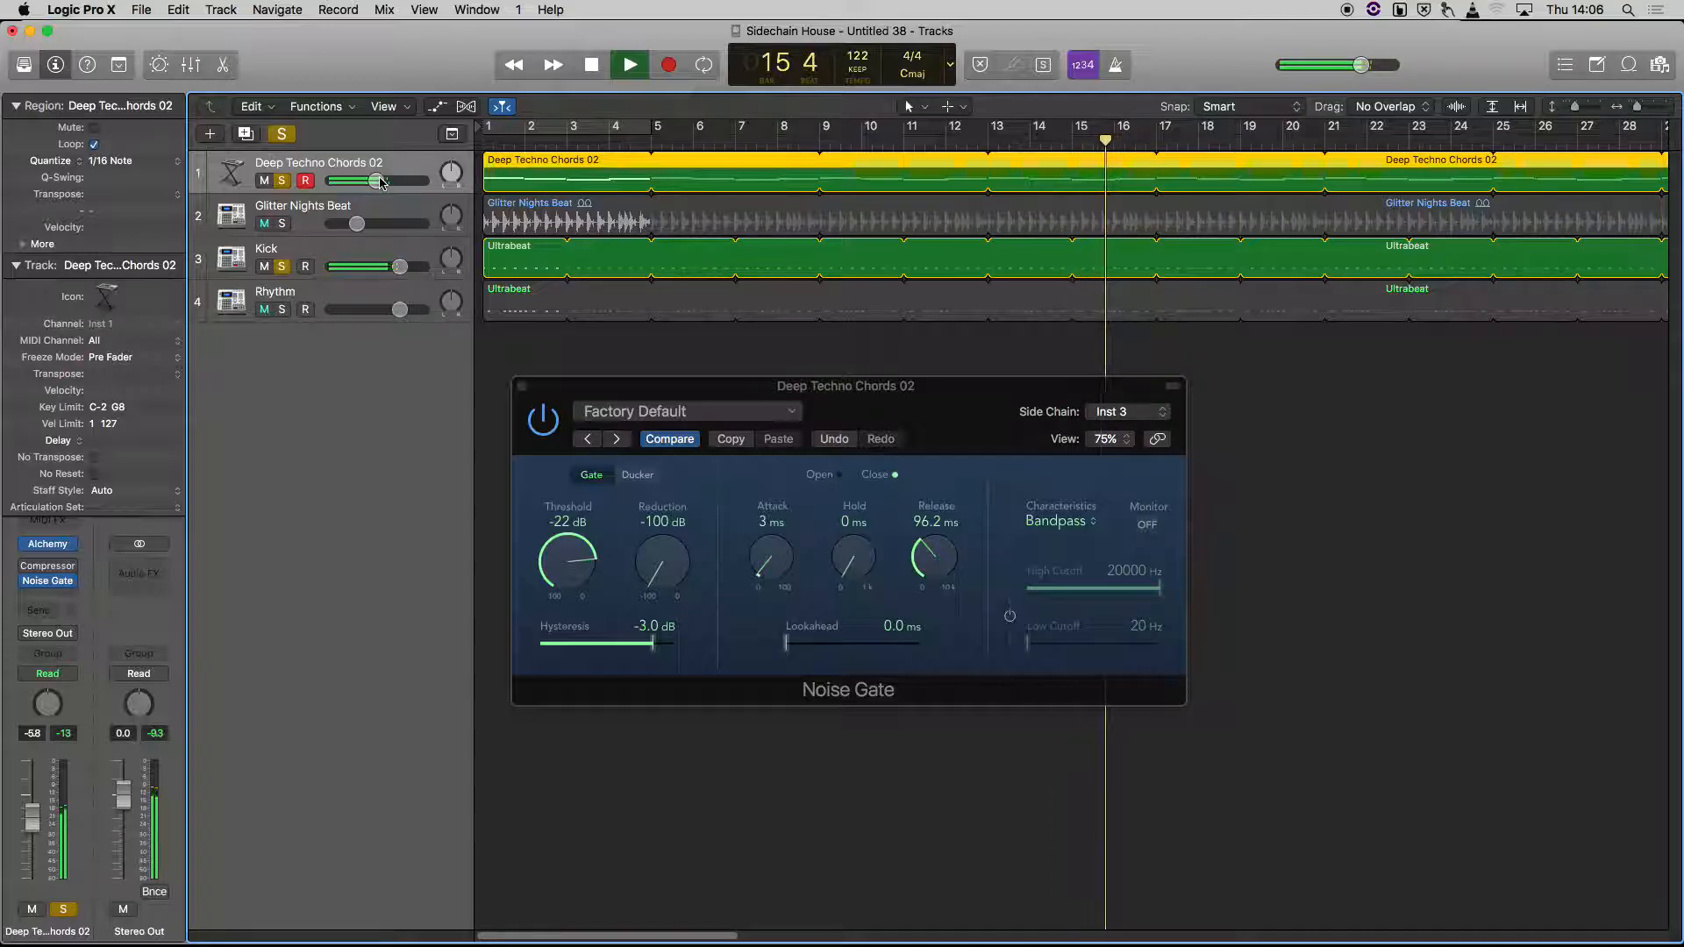
# Step: Compare playback with the Noise Gate bypassed and active, set its reduction to about -30 dB, and stop and close the plug-in
pyautogui.click(556, 427)
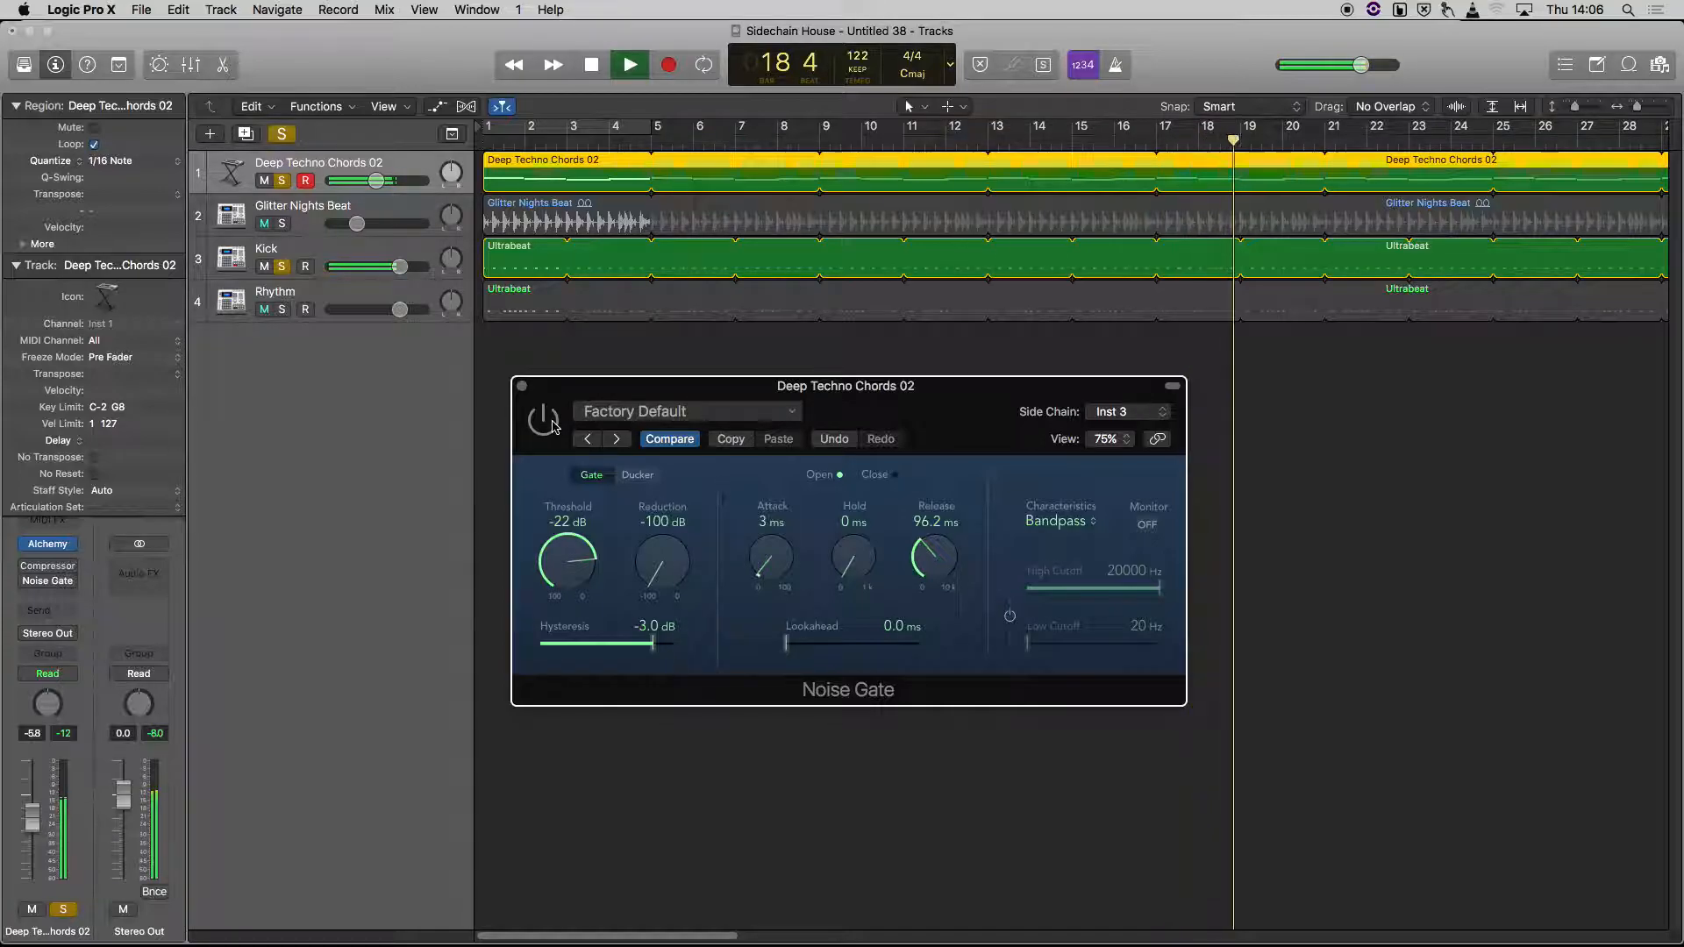
pyautogui.click(554, 426)
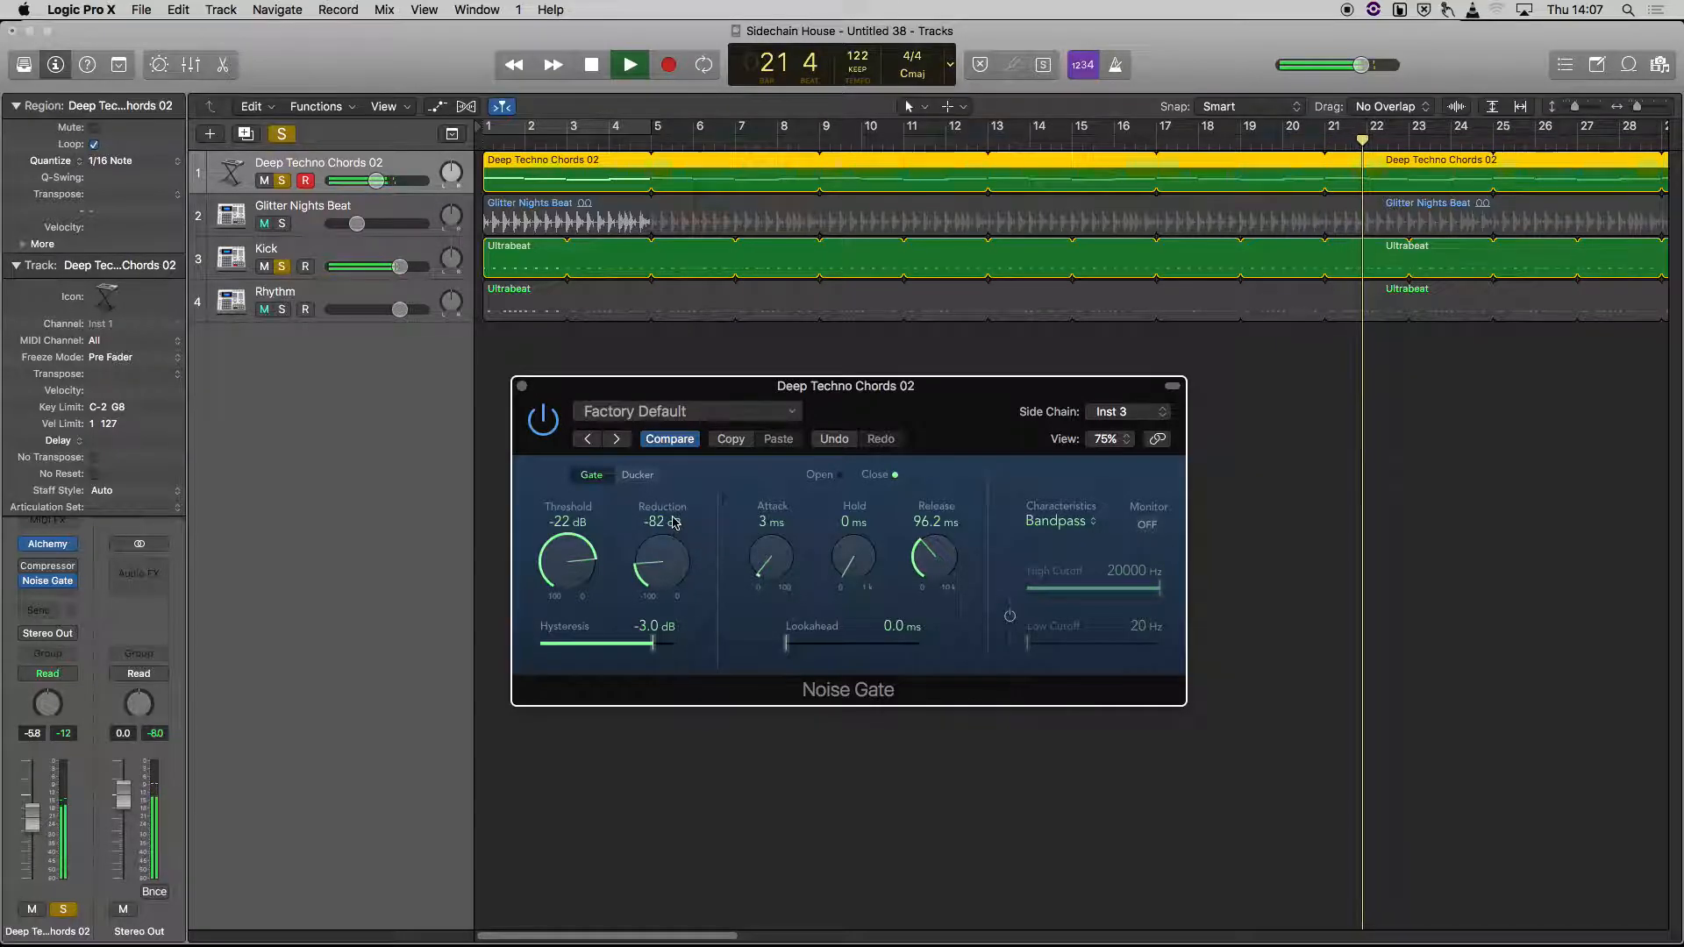
pyautogui.moveTo(673, 583); pyautogui.dragTo(672, 364)
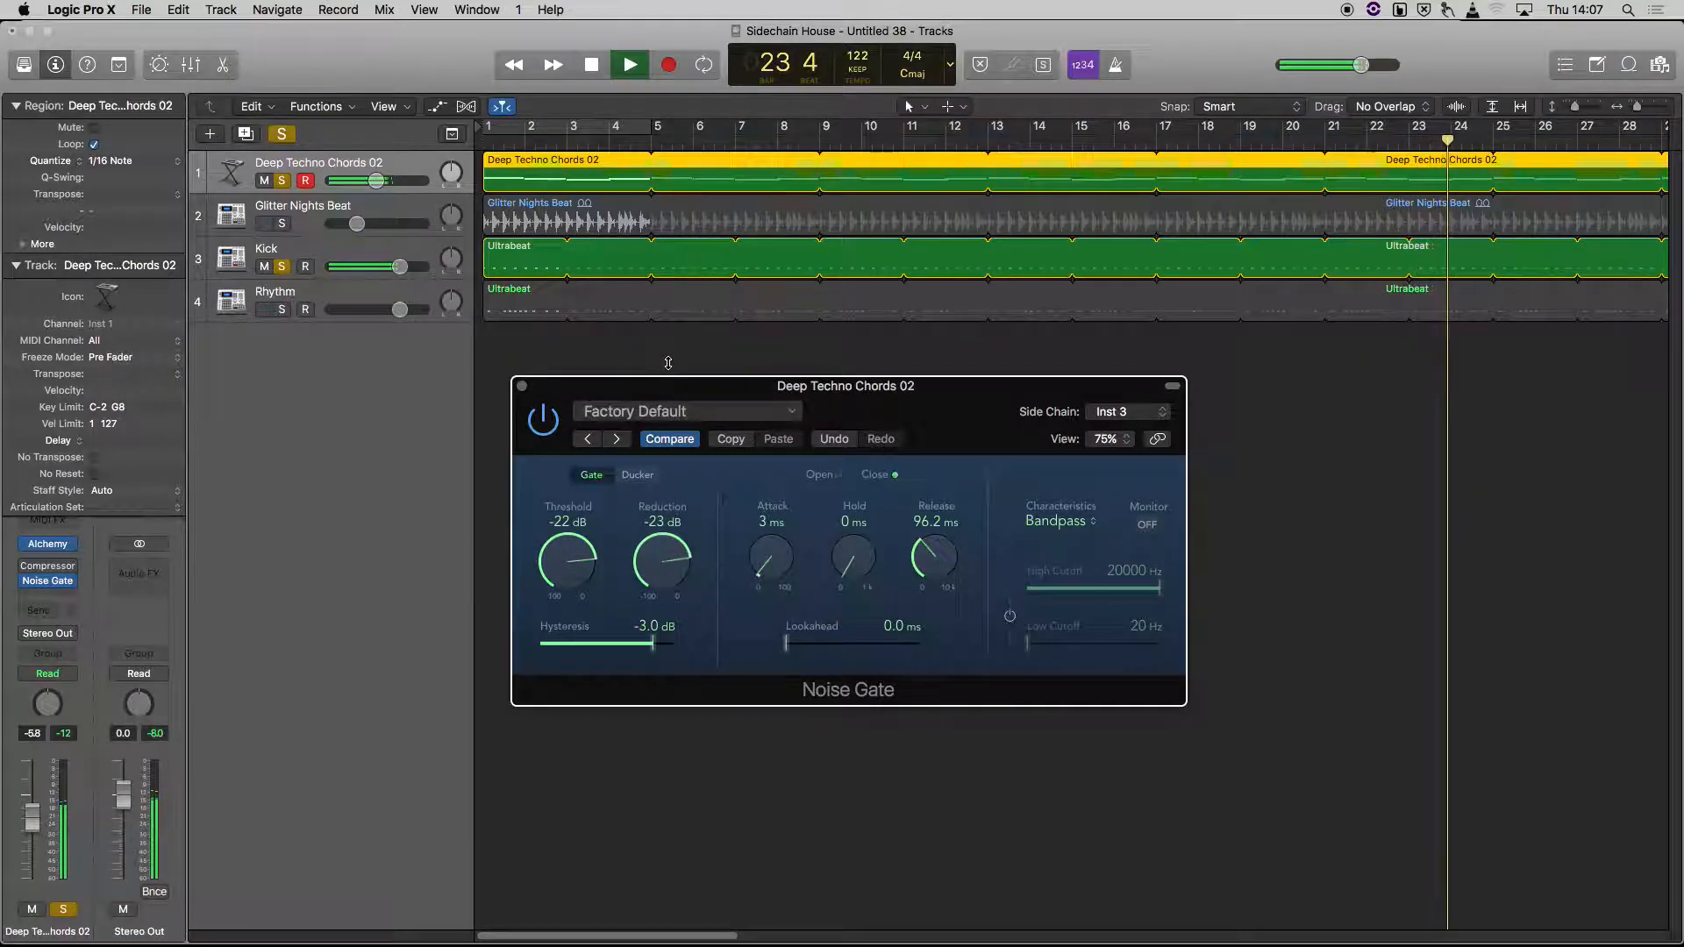
pyautogui.moveTo(673, 558); pyautogui.dragTo(665, 597)
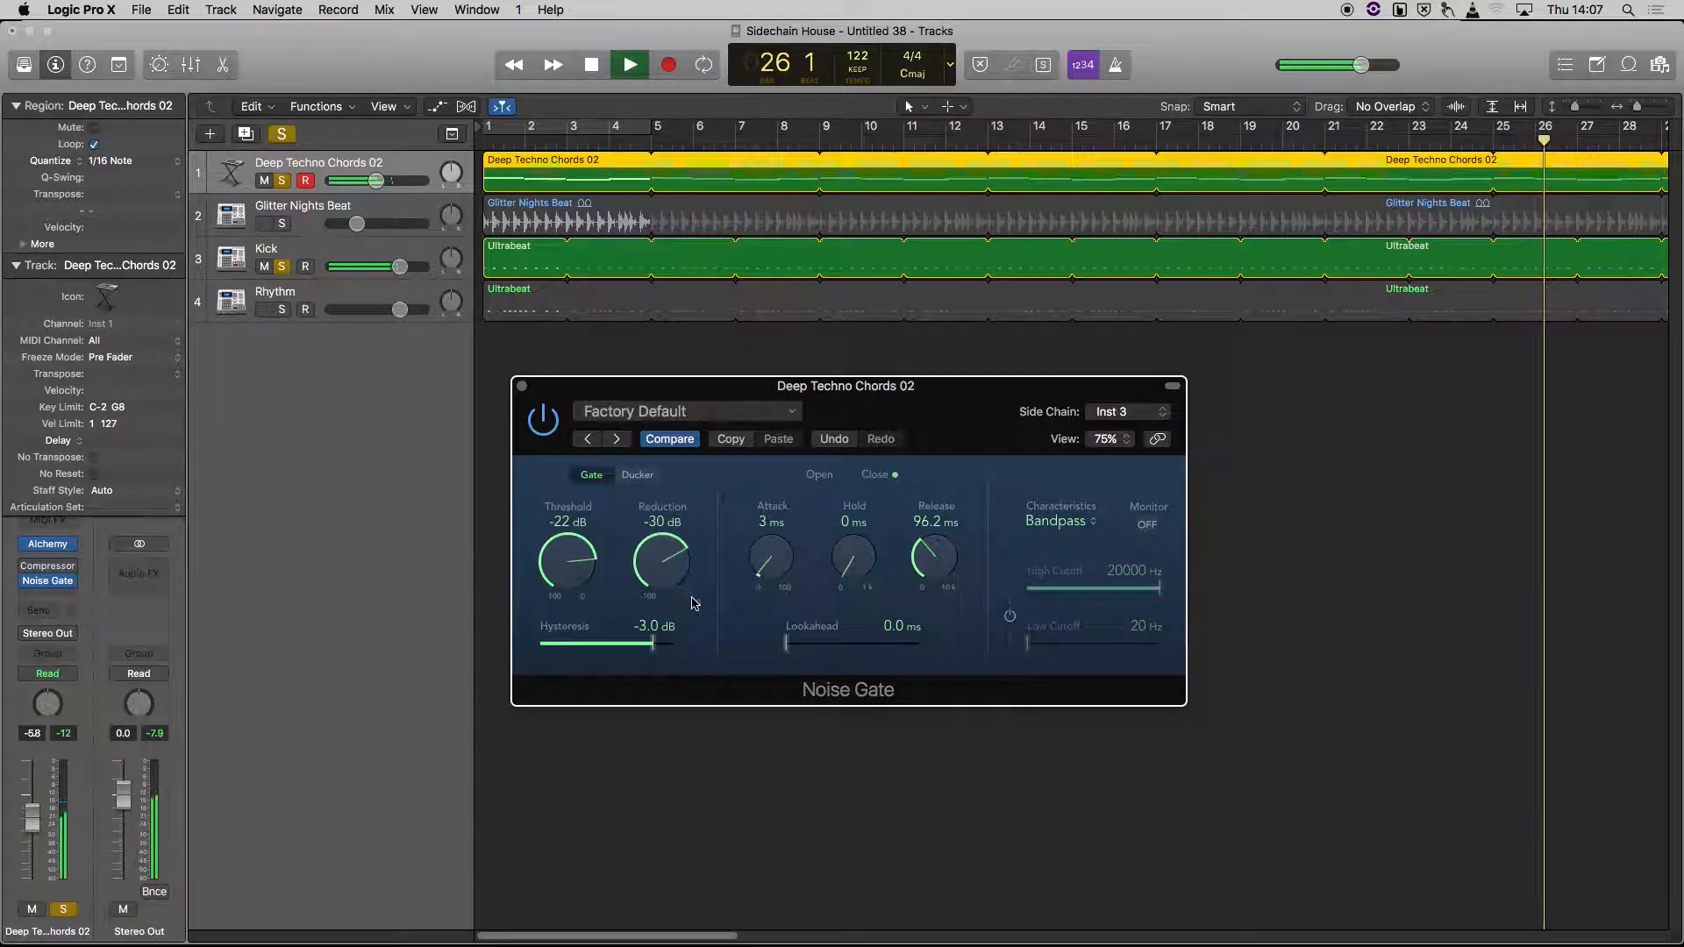
pyautogui.press('space')
pyautogui.click(523, 387)
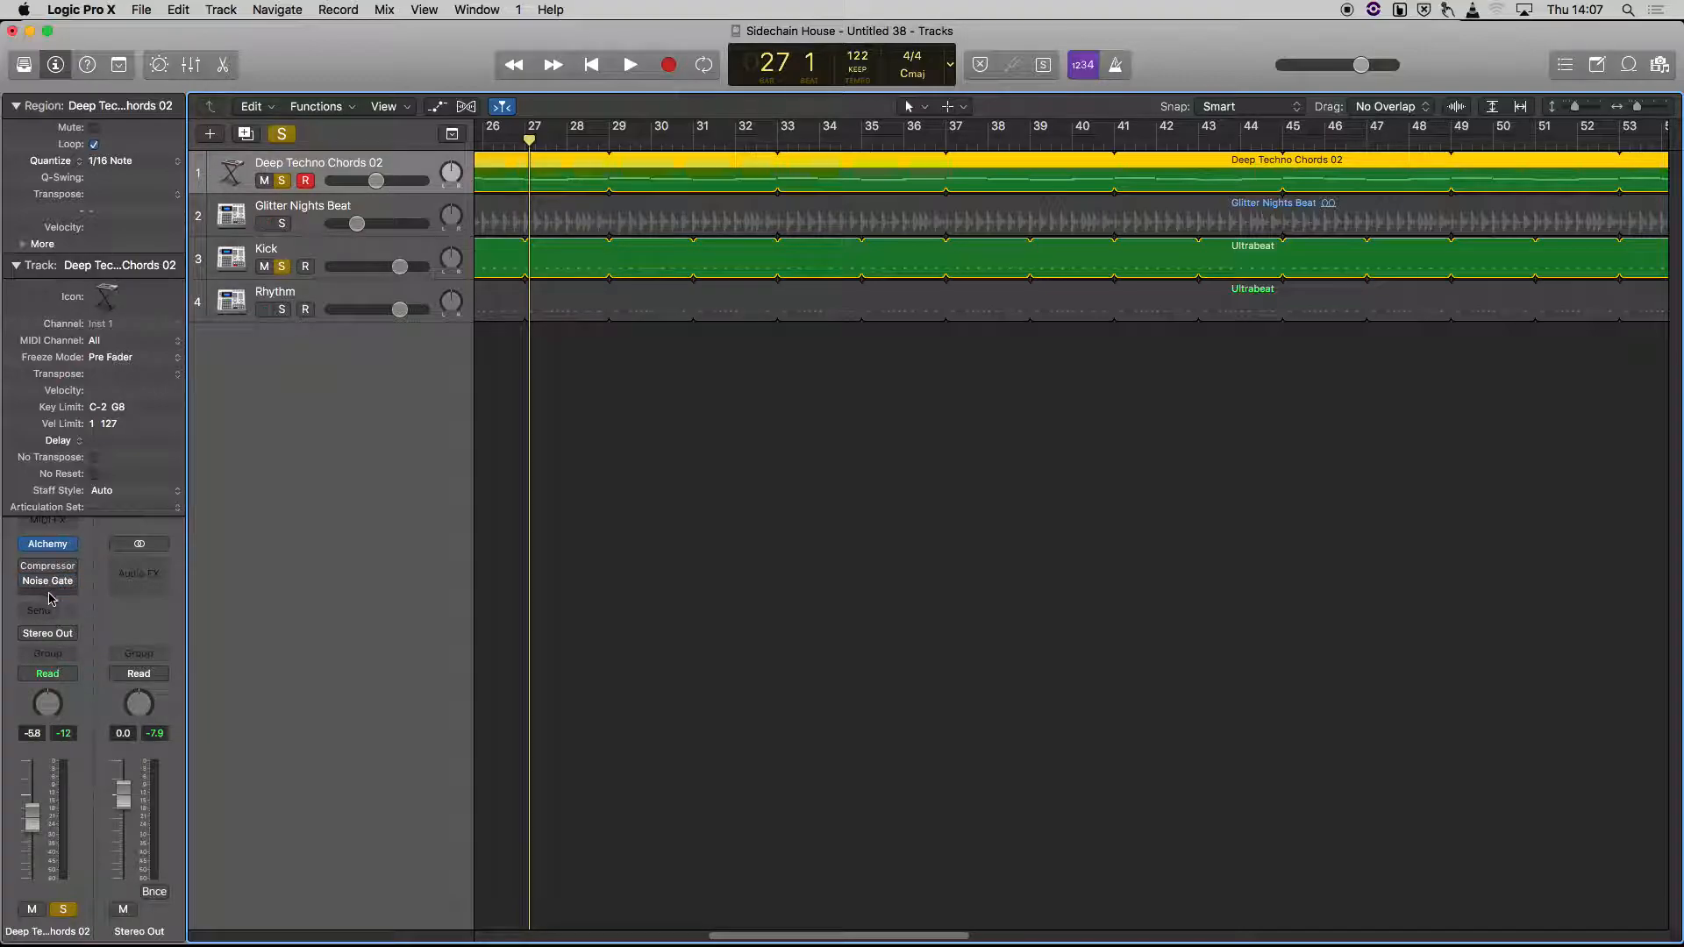
# Step: Insert AutoFilter after the Noise Gate on Deep Techno Chords 02 and set its side chain to Rhythm (Inst 3)
pyautogui.click(51, 596)
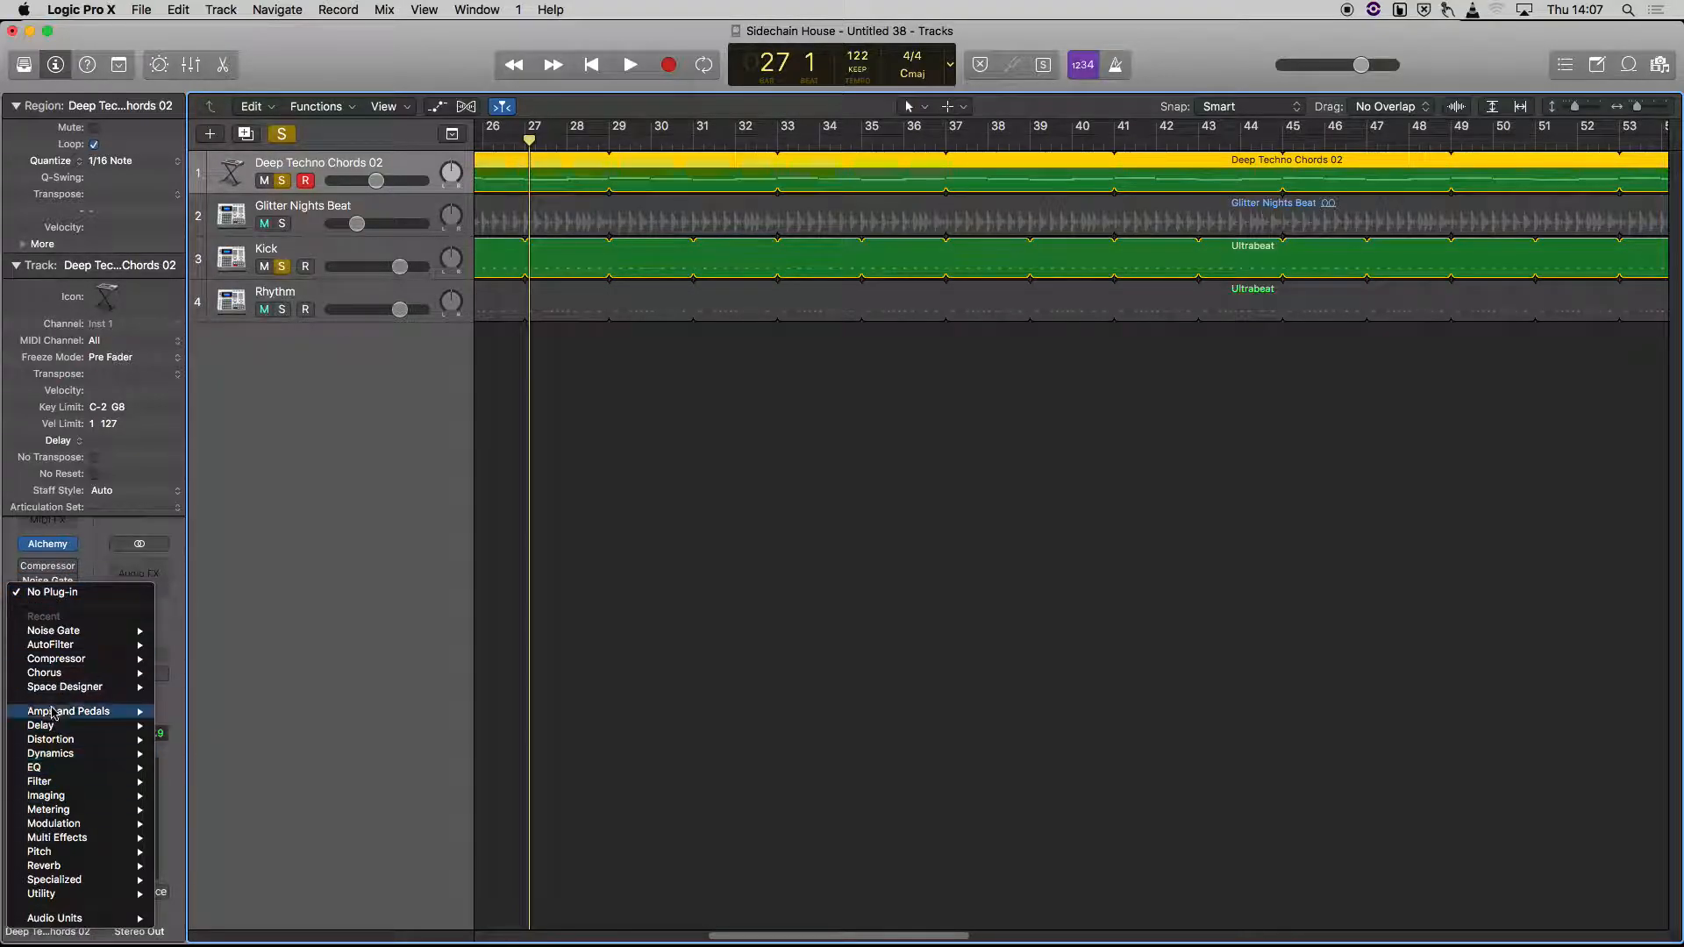
pyautogui.moveTo(49, 824)
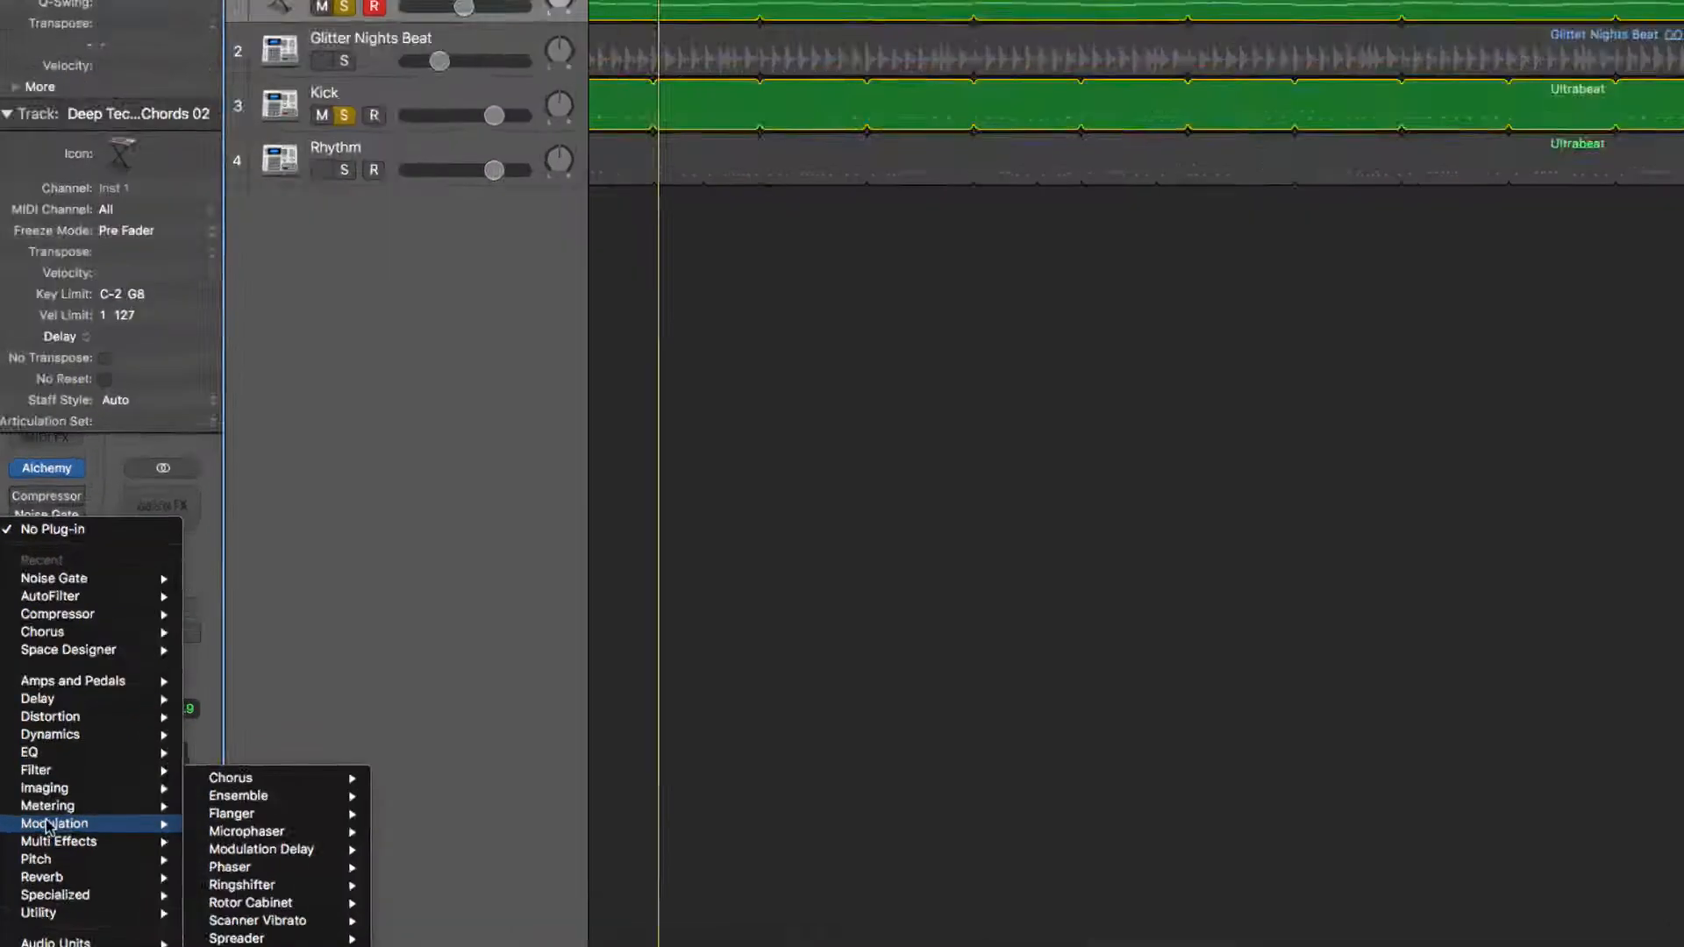
pyautogui.moveTo(9, 770)
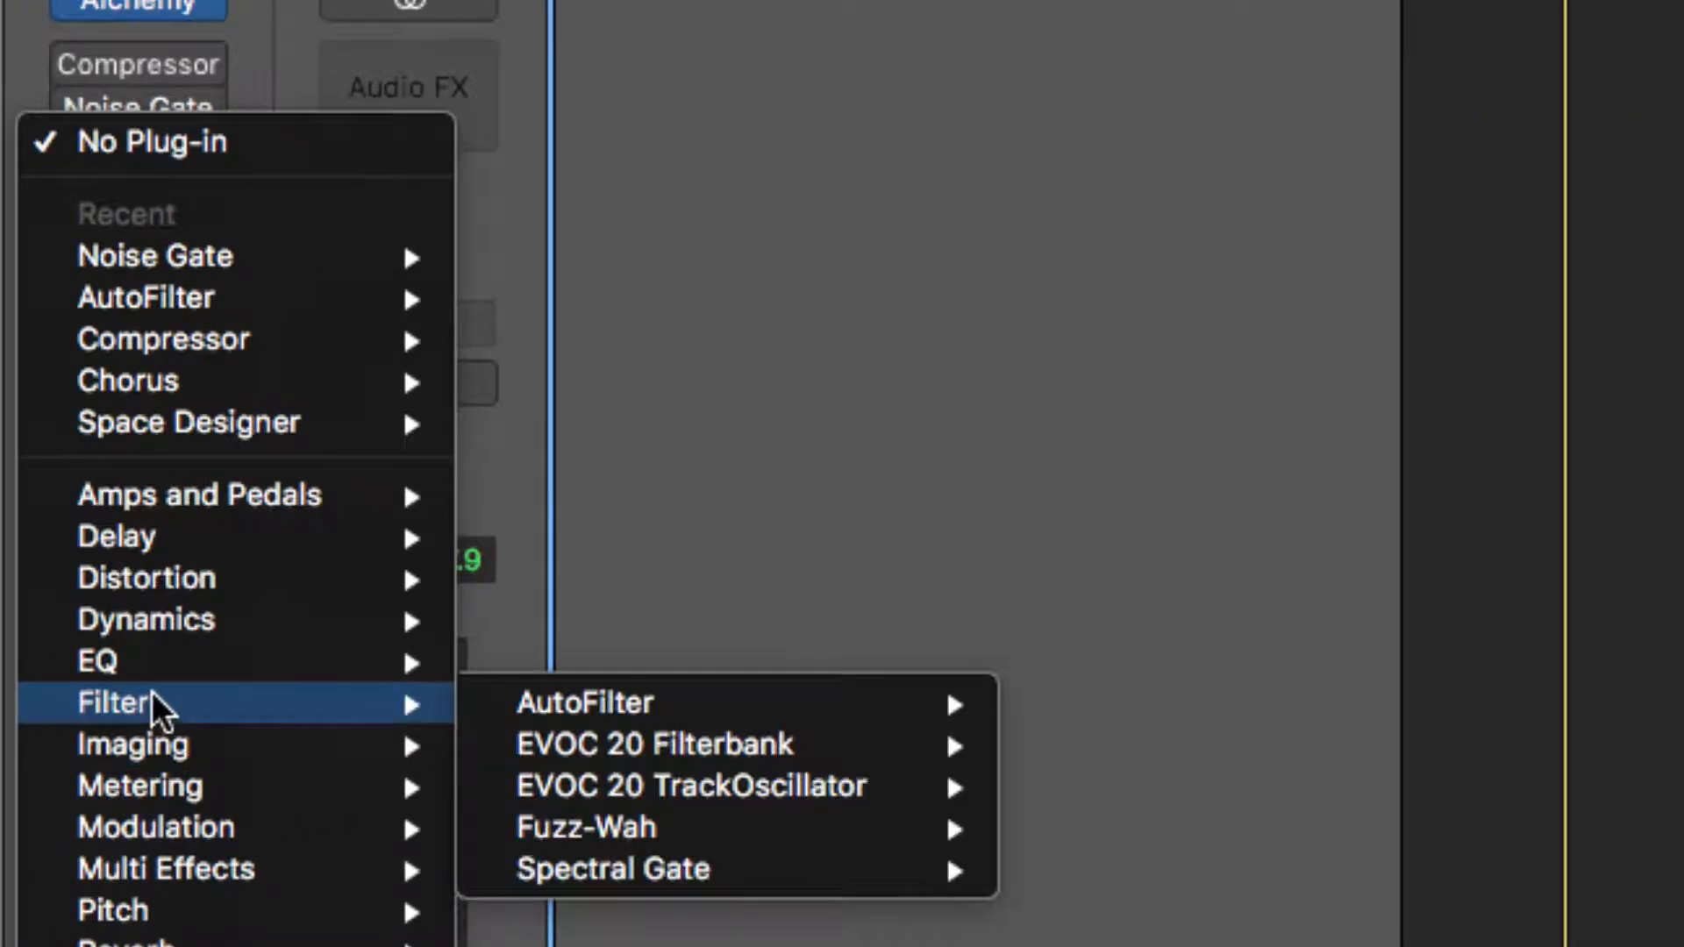
pyautogui.moveTo(386, 774)
pyautogui.click(1080, 706)
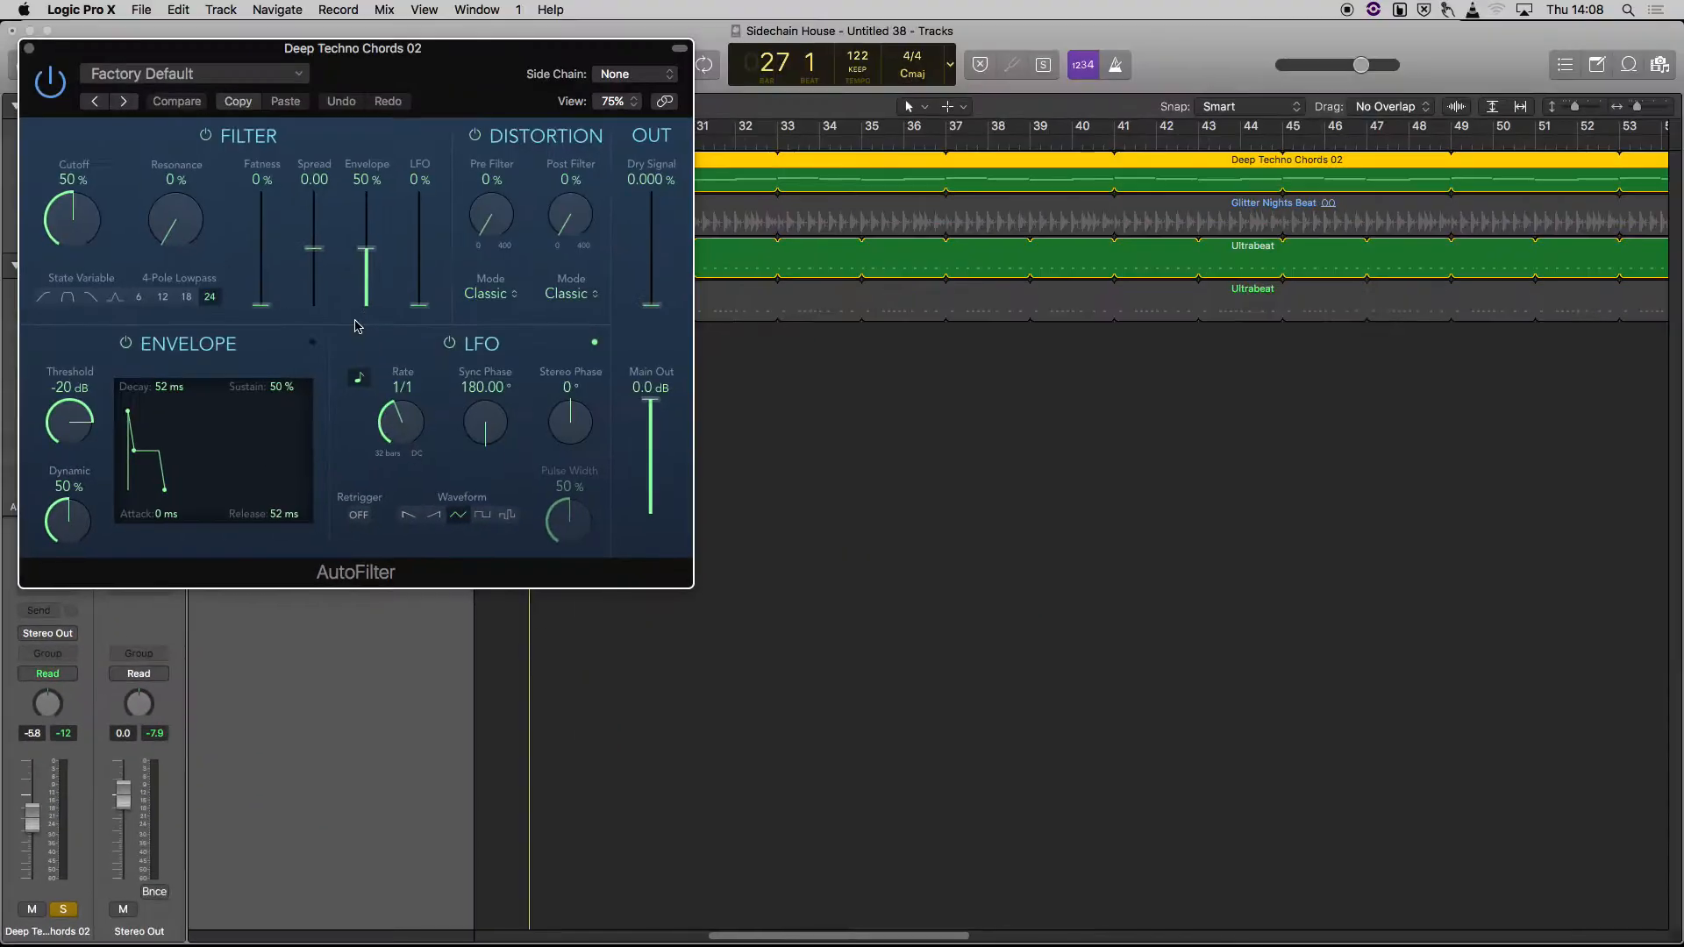
pyautogui.moveTo(445, 48); pyautogui.dragTo(965, 90)
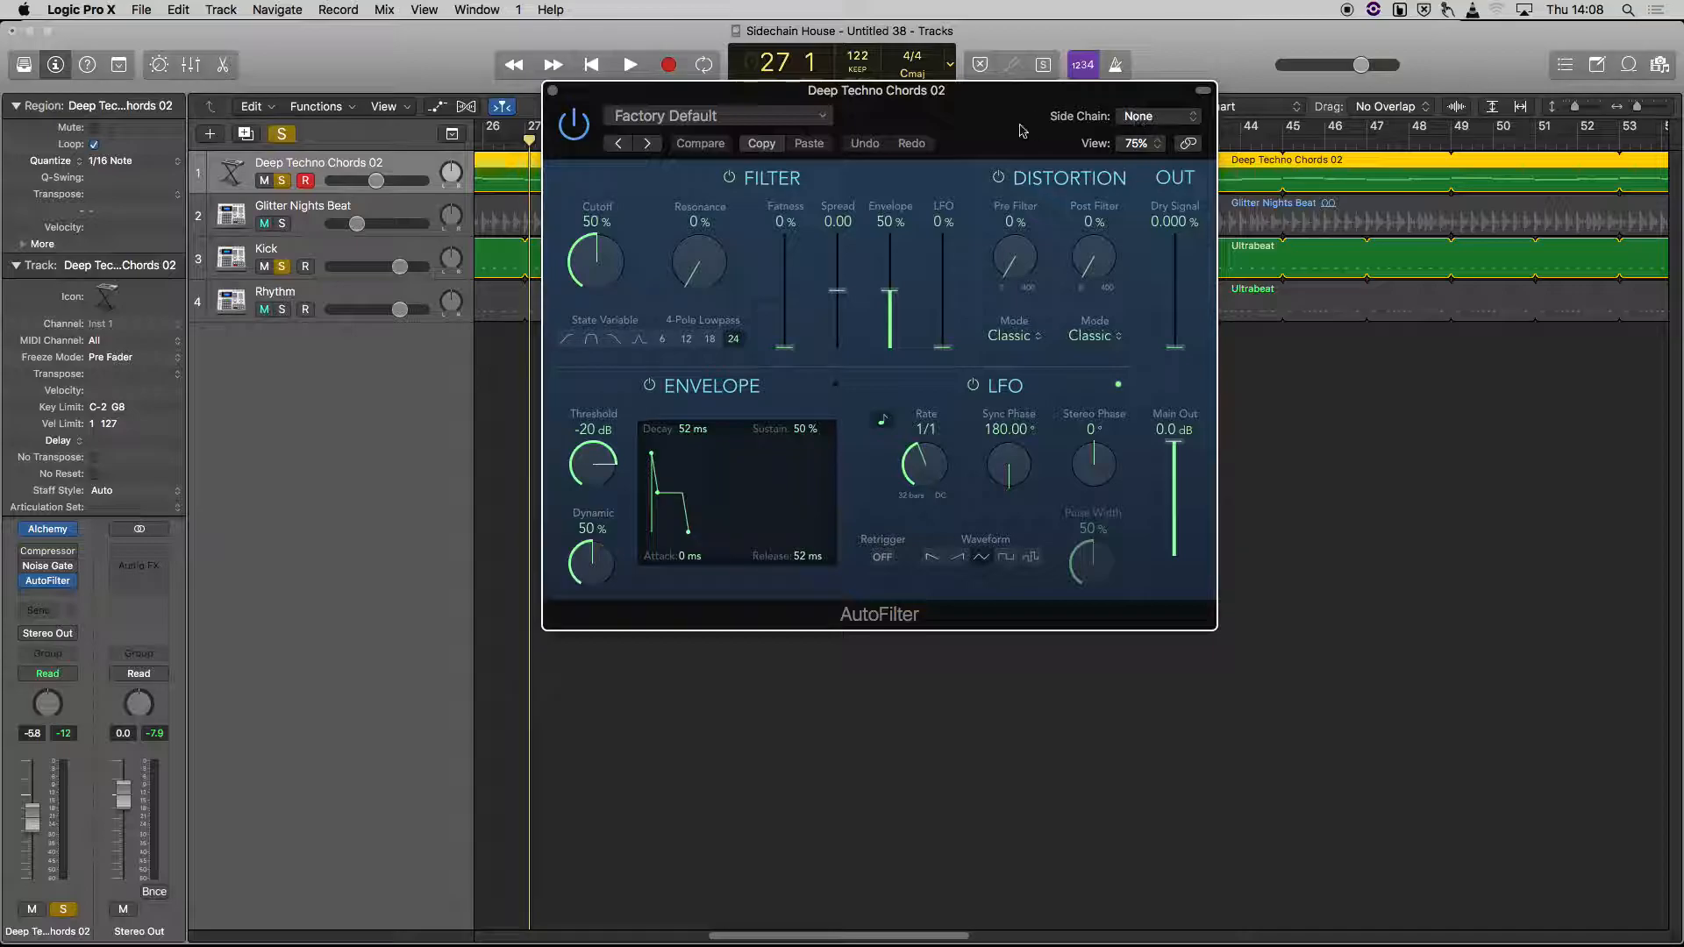
pyautogui.click(1142, 123)
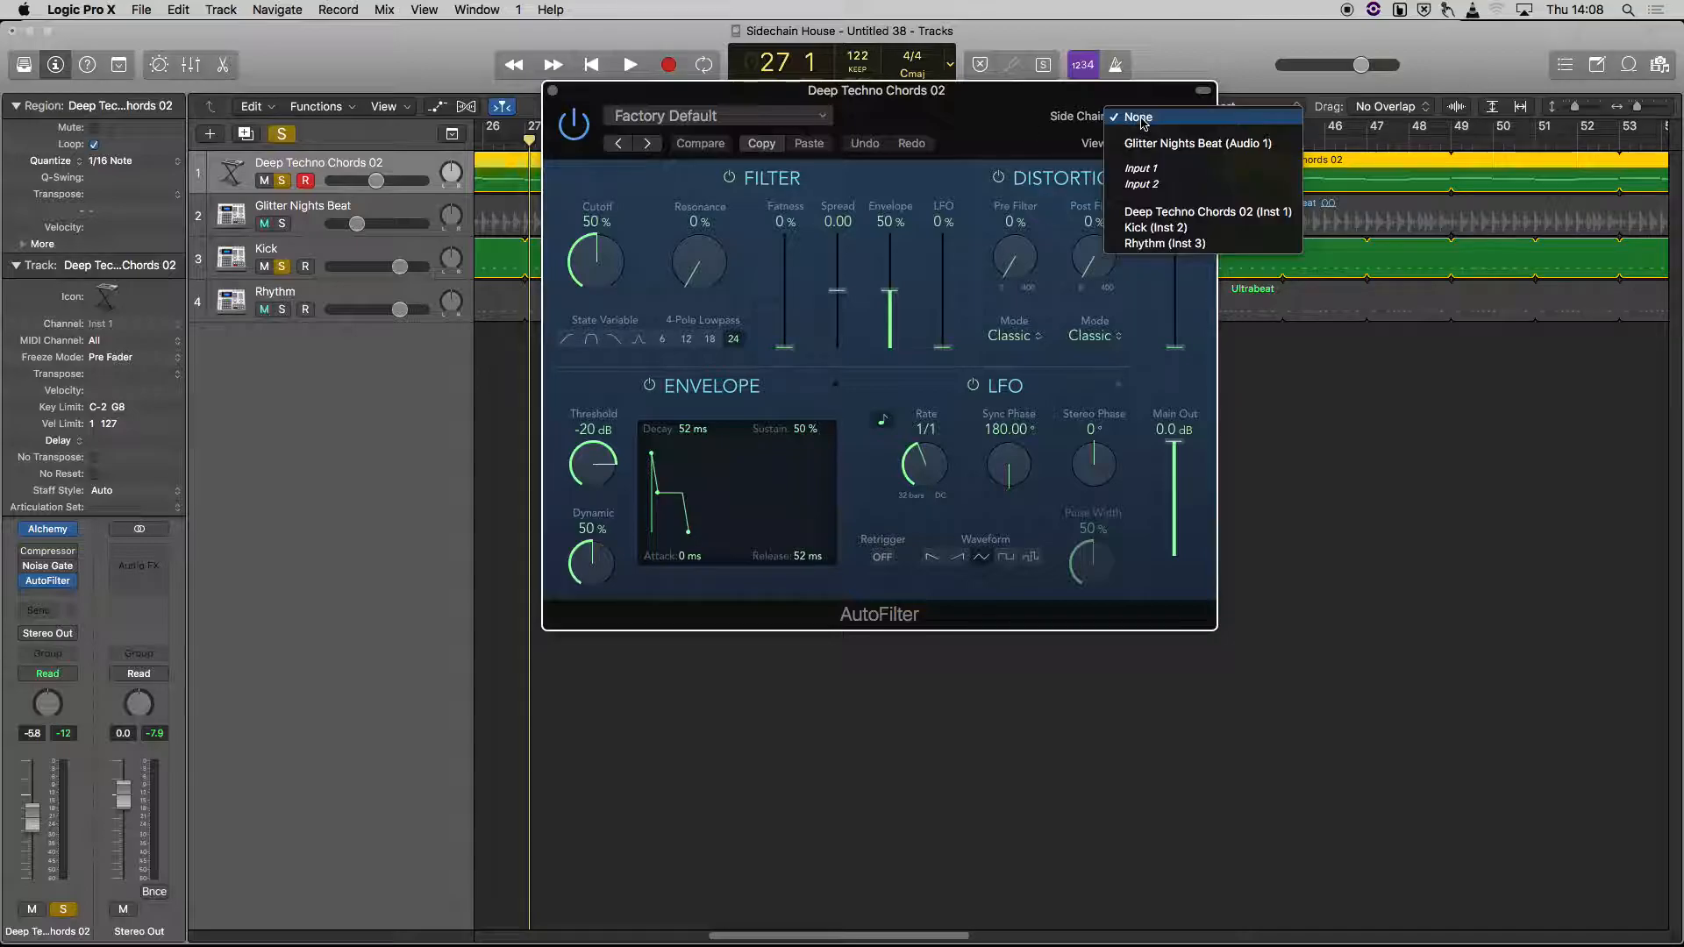
pyautogui.click(1142, 245)
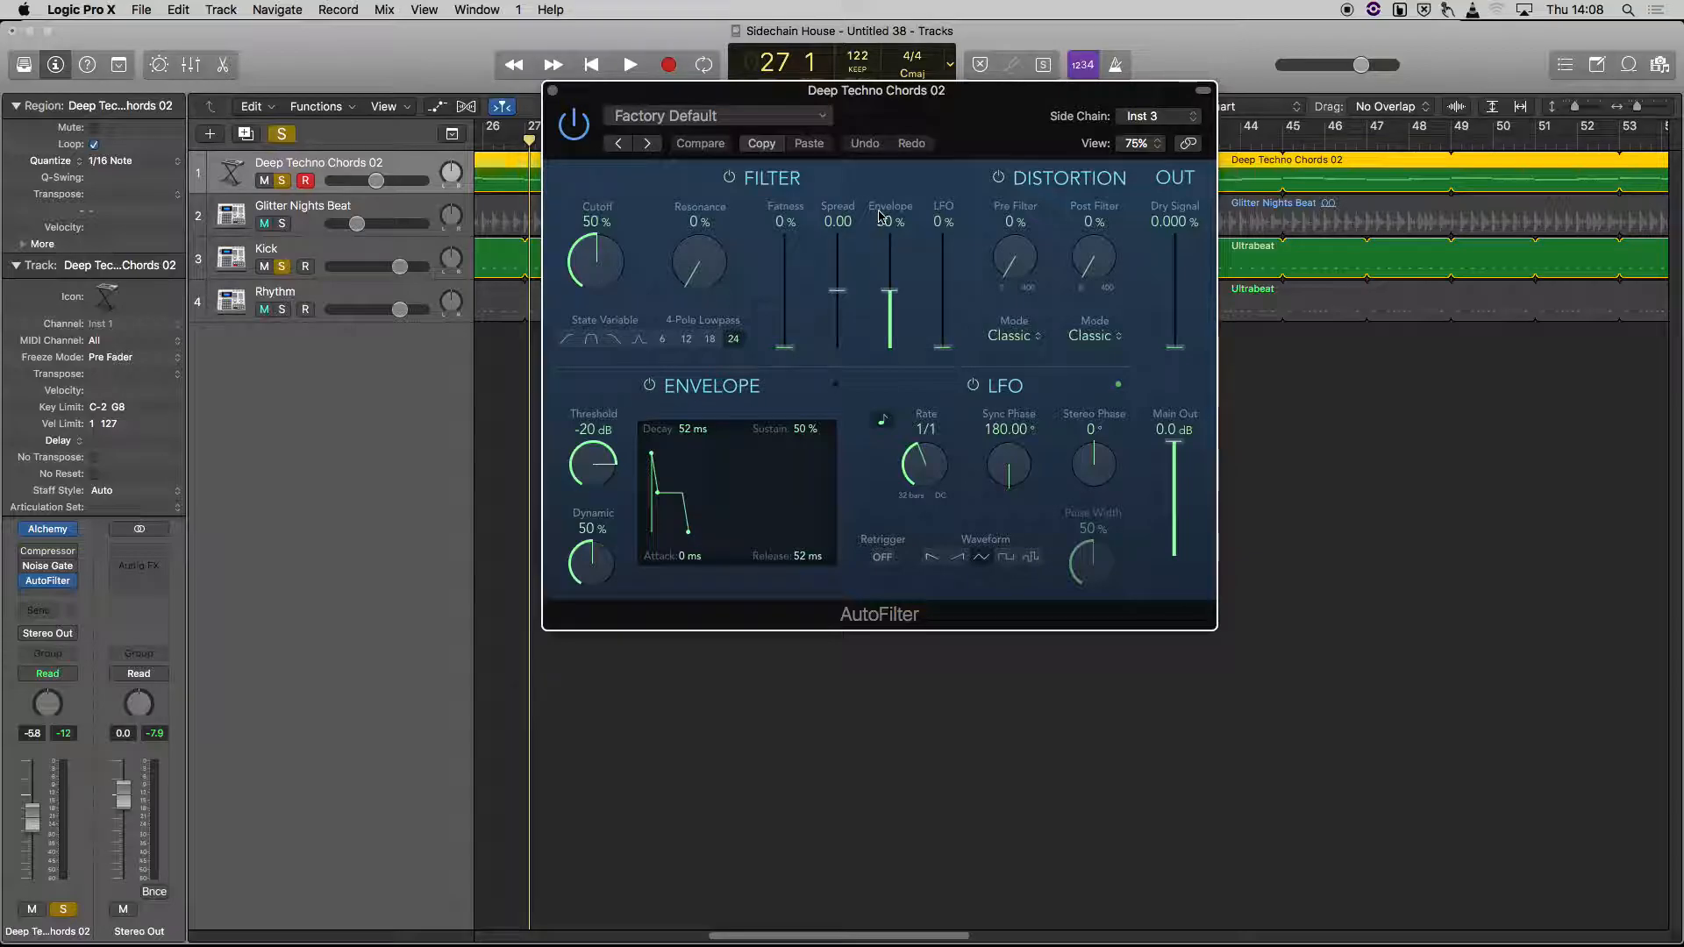
# Step: Lower AutoFilter's Envelope amount to 0% and sweep the cutoff during playback, leaving it at 49% and stopping
pyautogui.moveTo(876, 217); pyautogui.dragTo(875, 298)
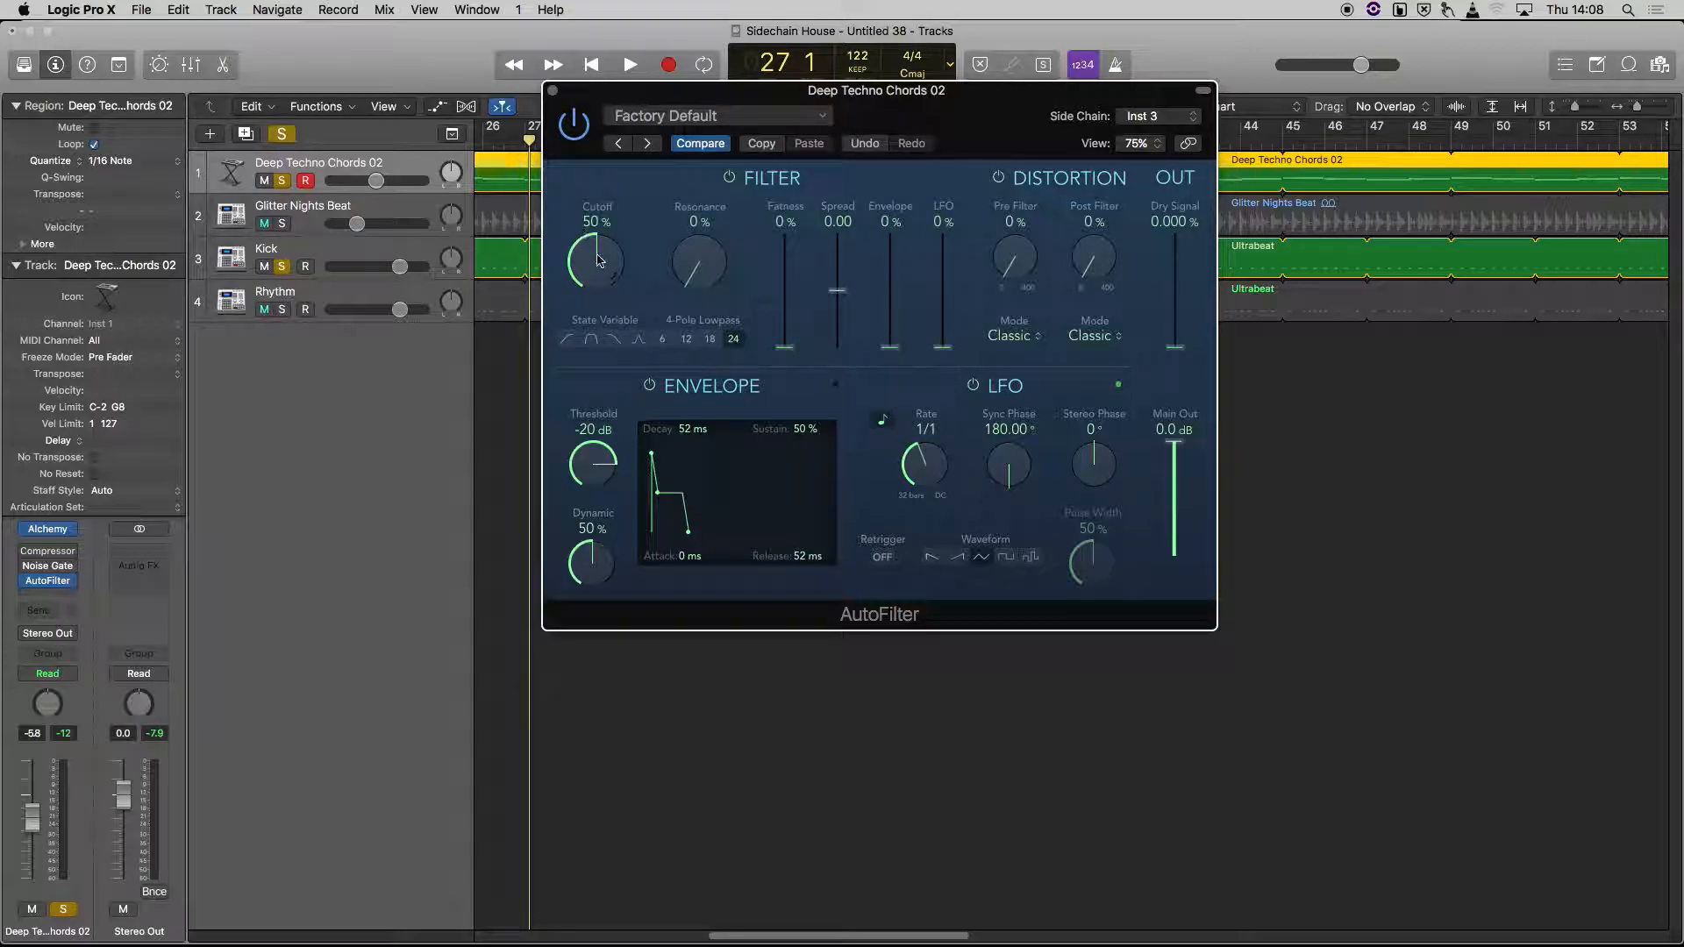
pyautogui.press('space')
pyautogui.moveTo(597, 254)
pyautogui.mouseDown()
pyautogui.moveTo(592, 130)
pyautogui.moveTo(590, 278)
pyautogui.mouseUp()
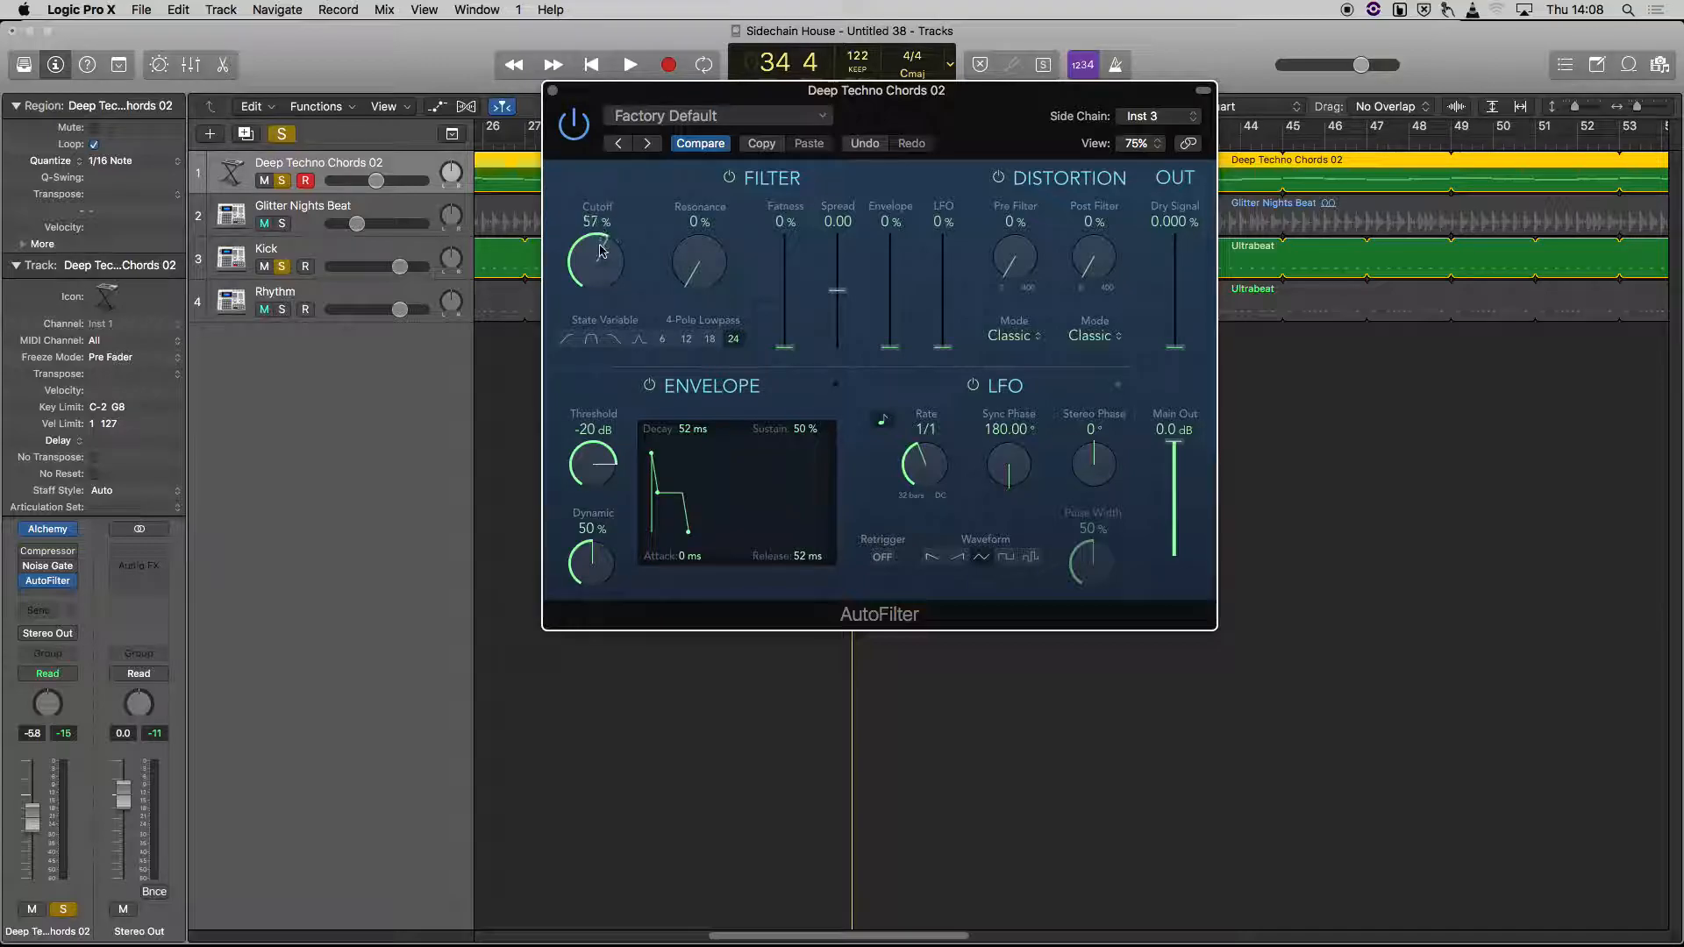
pyautogui.press('space')
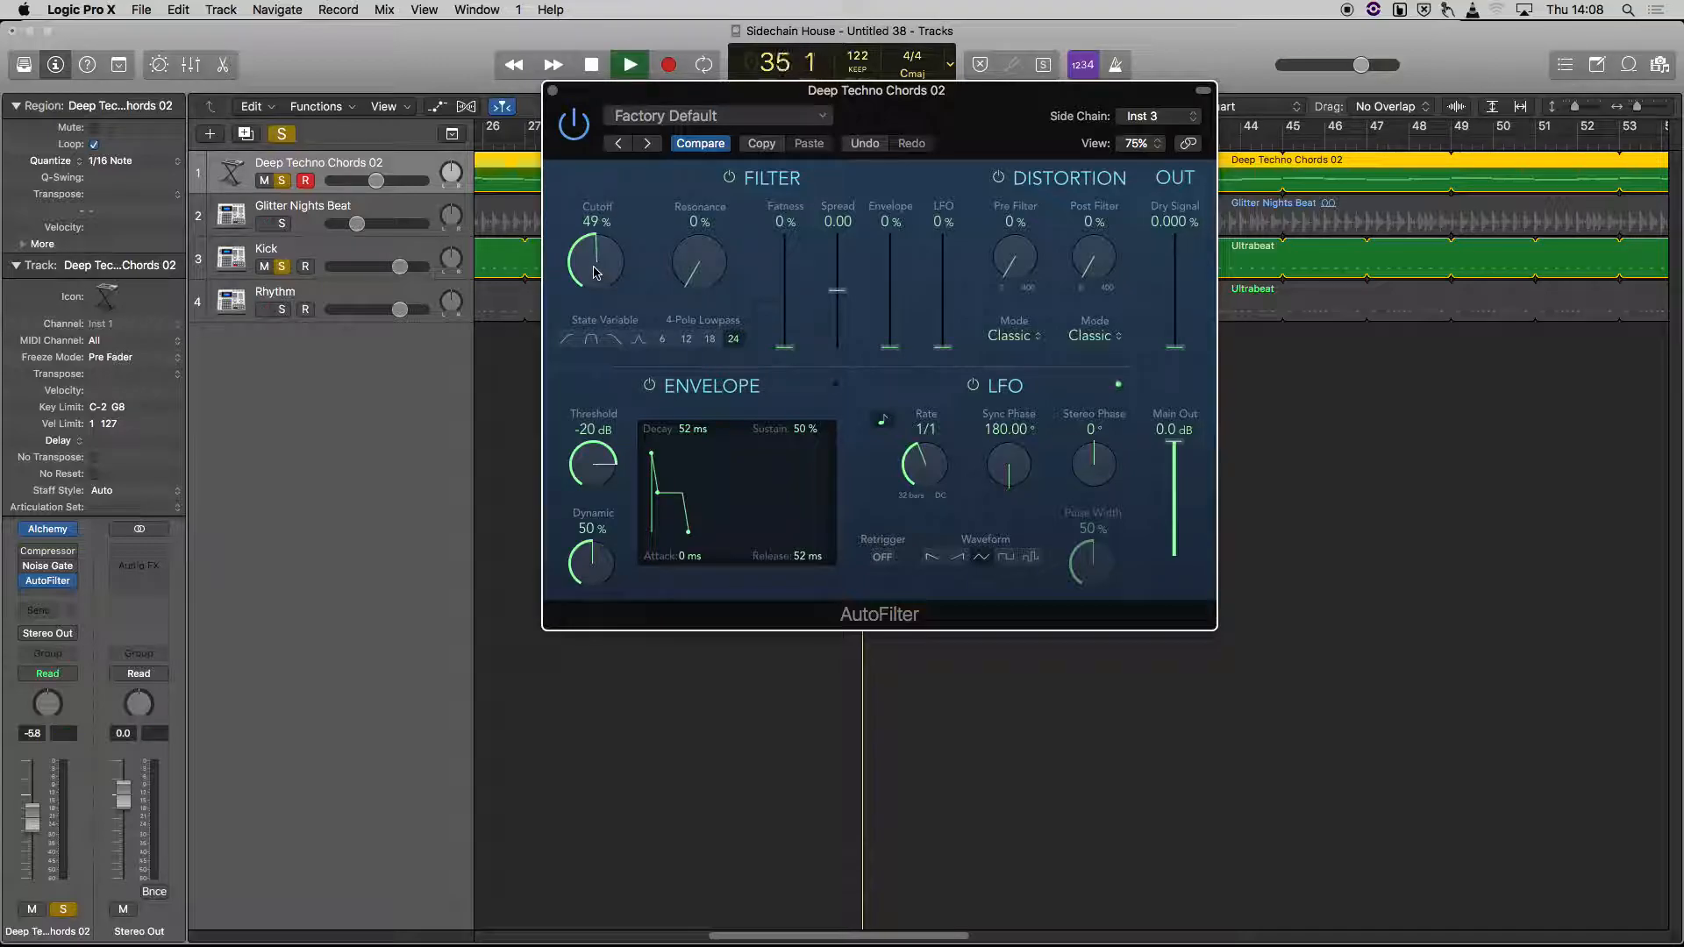
pyautogui.moveTo(595, 272); pyautogui.dragTo(608, 371)
pyautogui.press('space')
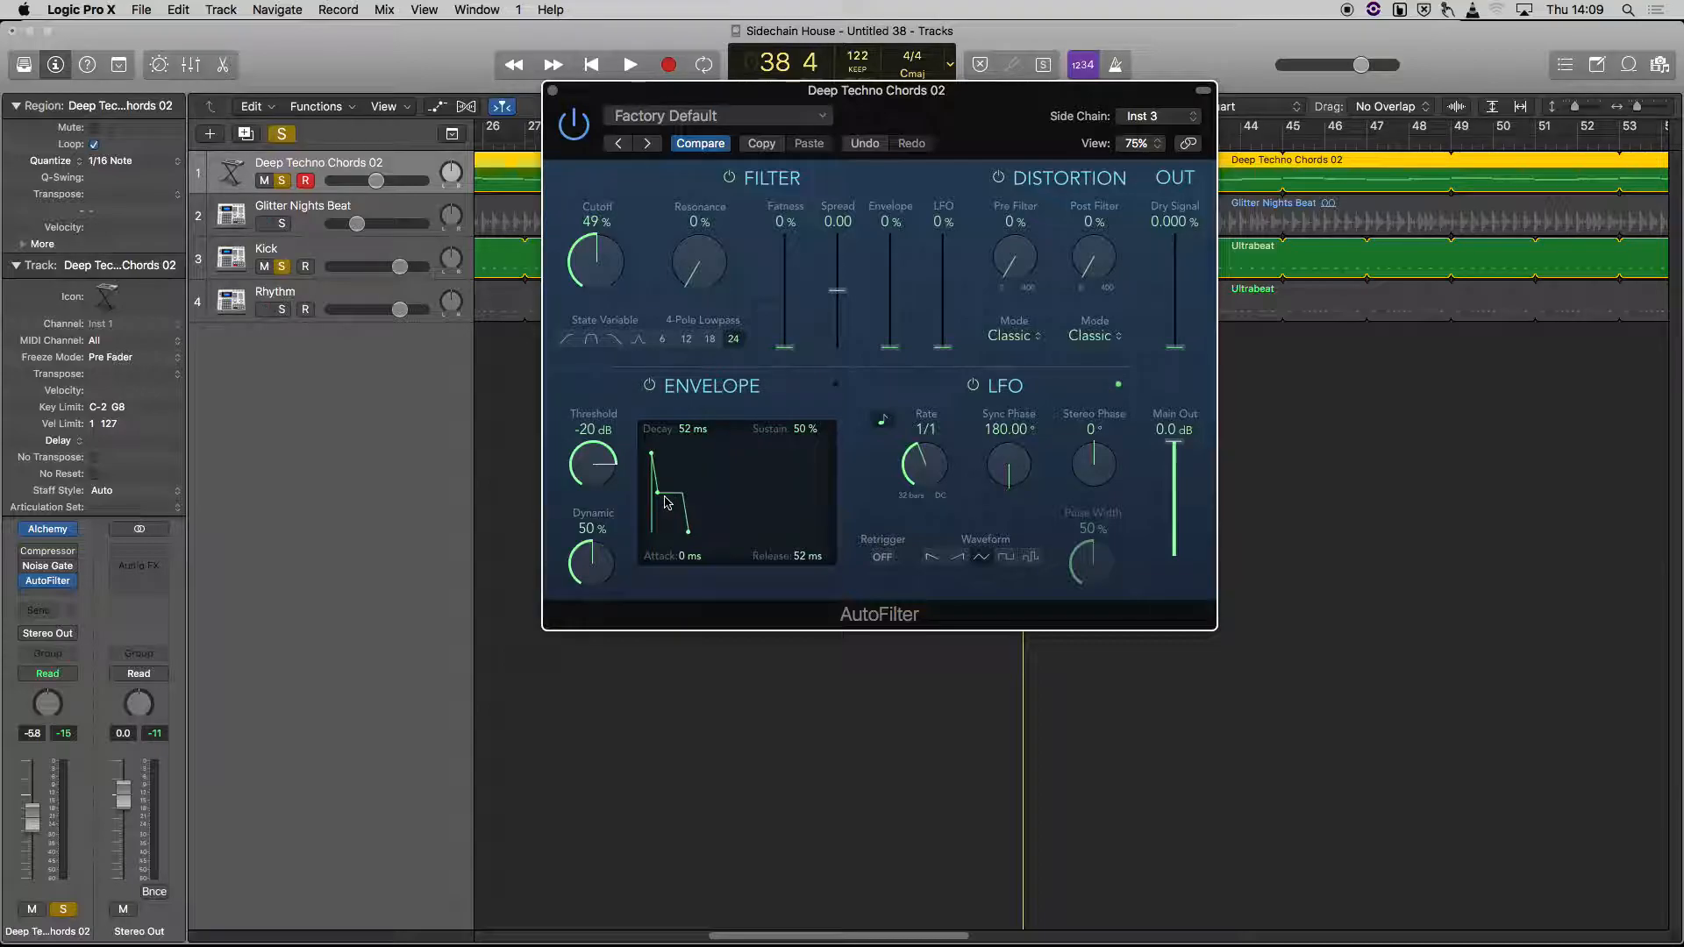
# Step: Set AutoFilter's envelope decay to 40 ms and sustain to 0%, keeping Rhythm (Inst 3) as the side chain
pyautogui.moveTo(662, 518); pyautogui.dragTo(663, 552)
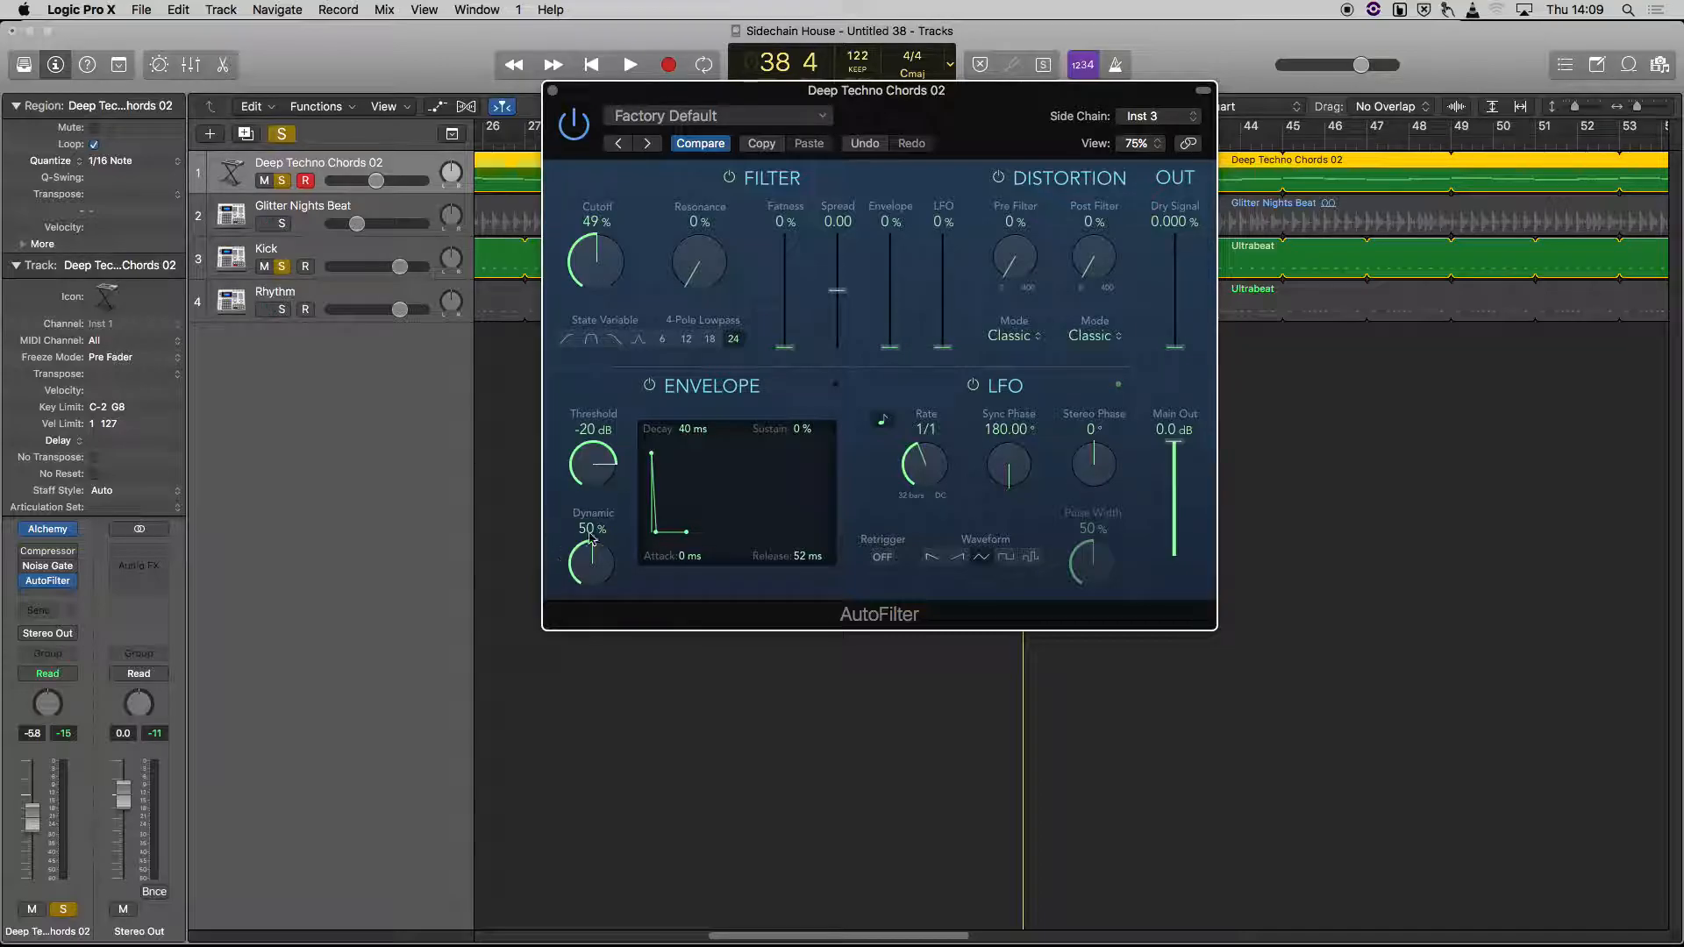
pyautogui.click(1148, 121)
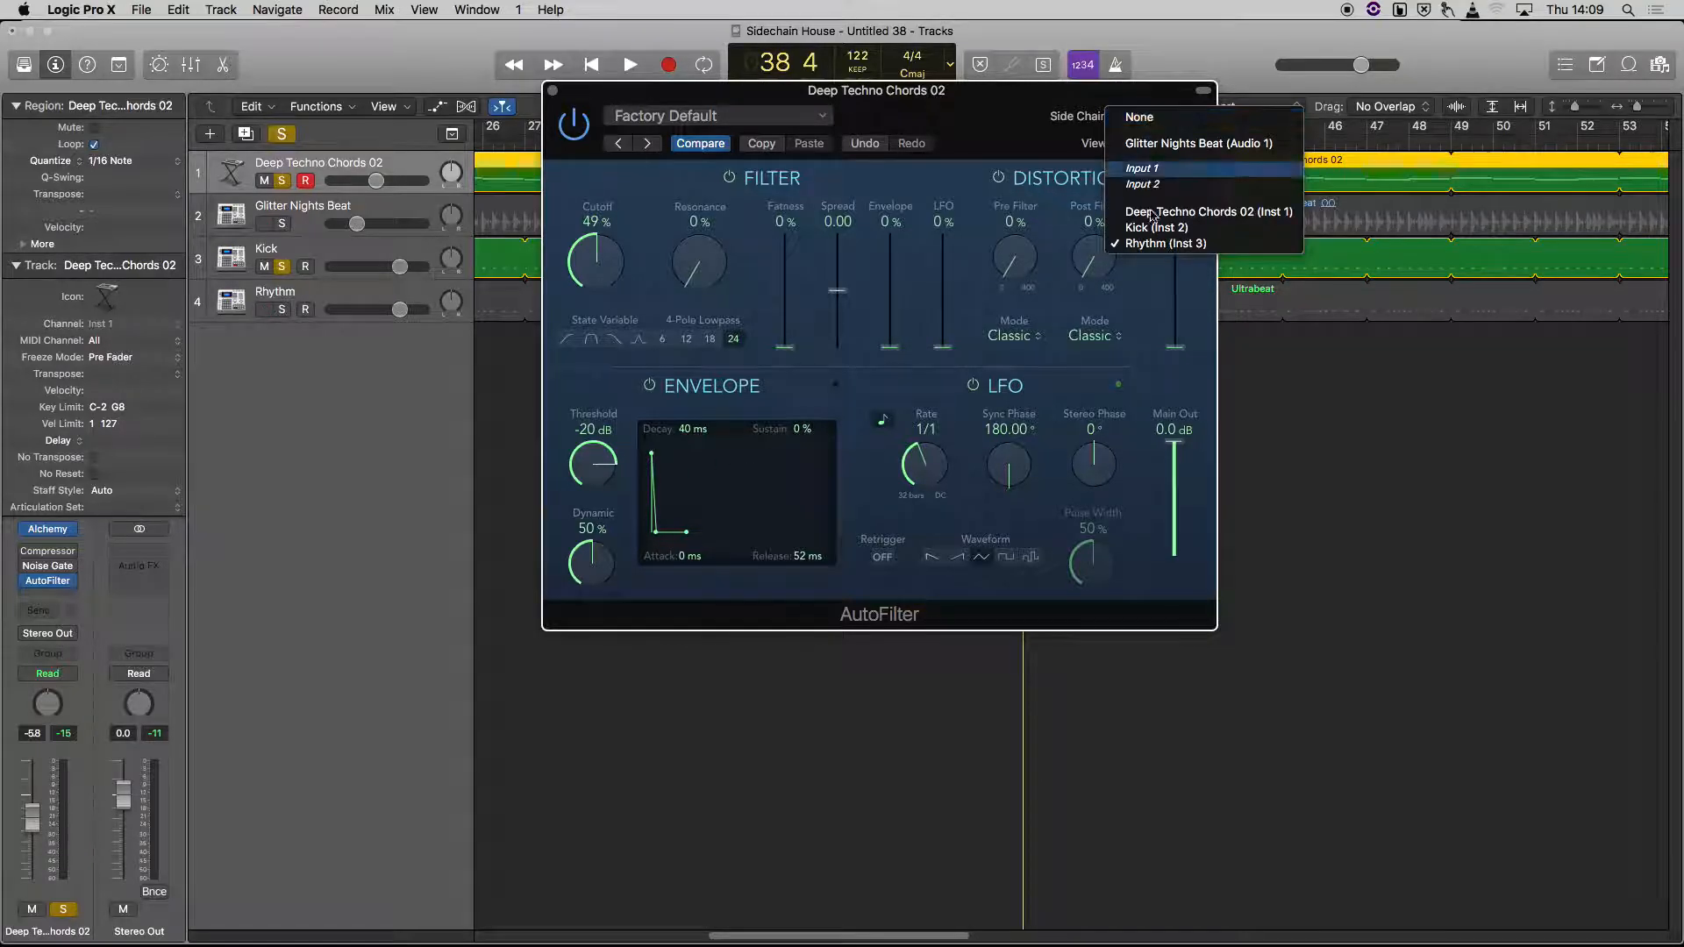
pyautogui.click(1155, 254)
# Step: Start playback, raise AutoFilter's Envelope amount to 73% and lengthen the envelope decay to 140 ms
pyautogui.press('space')
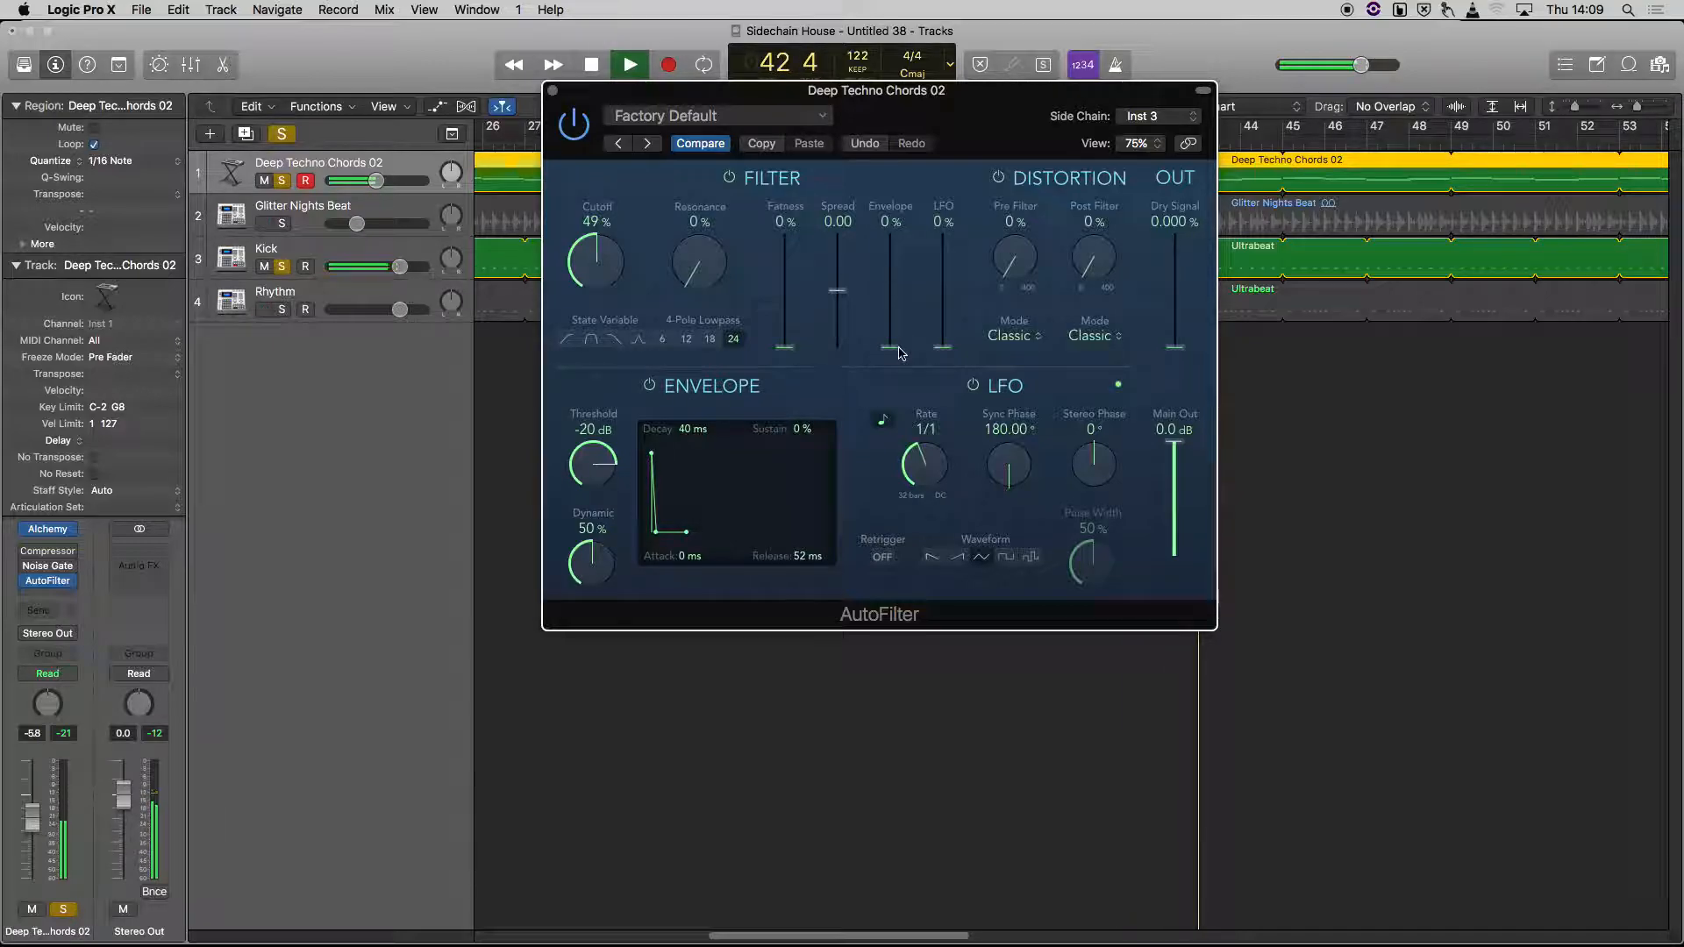
pyautogui.moveTo(901, 369); pyautogui.dragTo(904, 267)
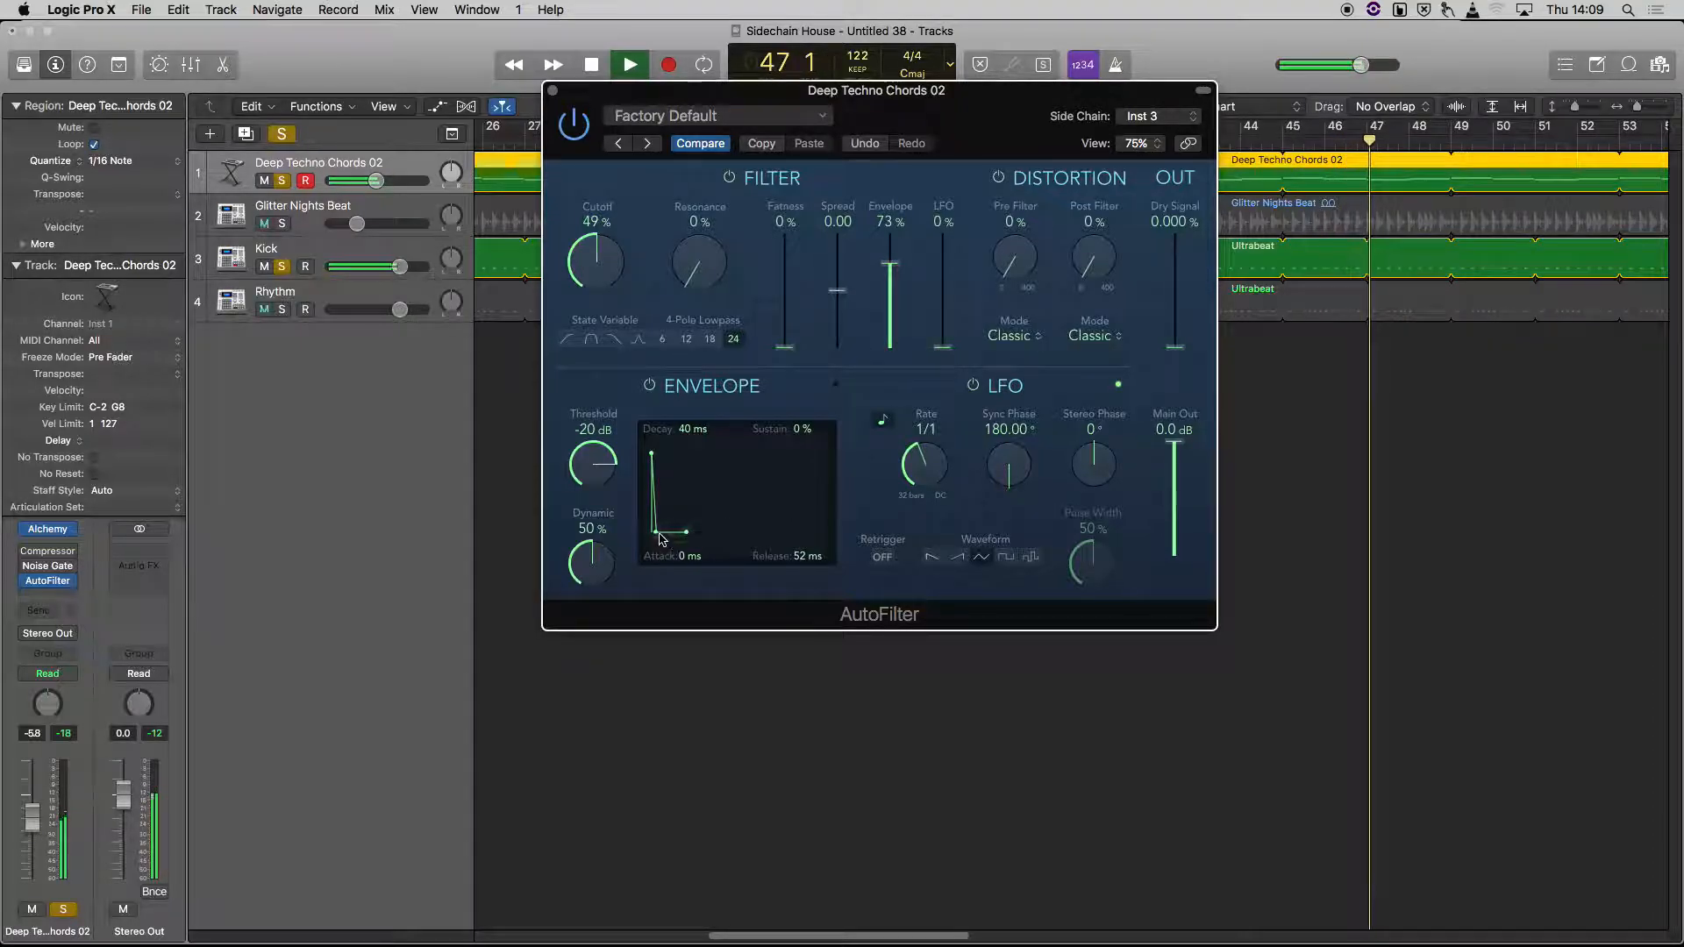
pyautogui.moveTo(659, 538); pyautogui.dragTo(671, 541)
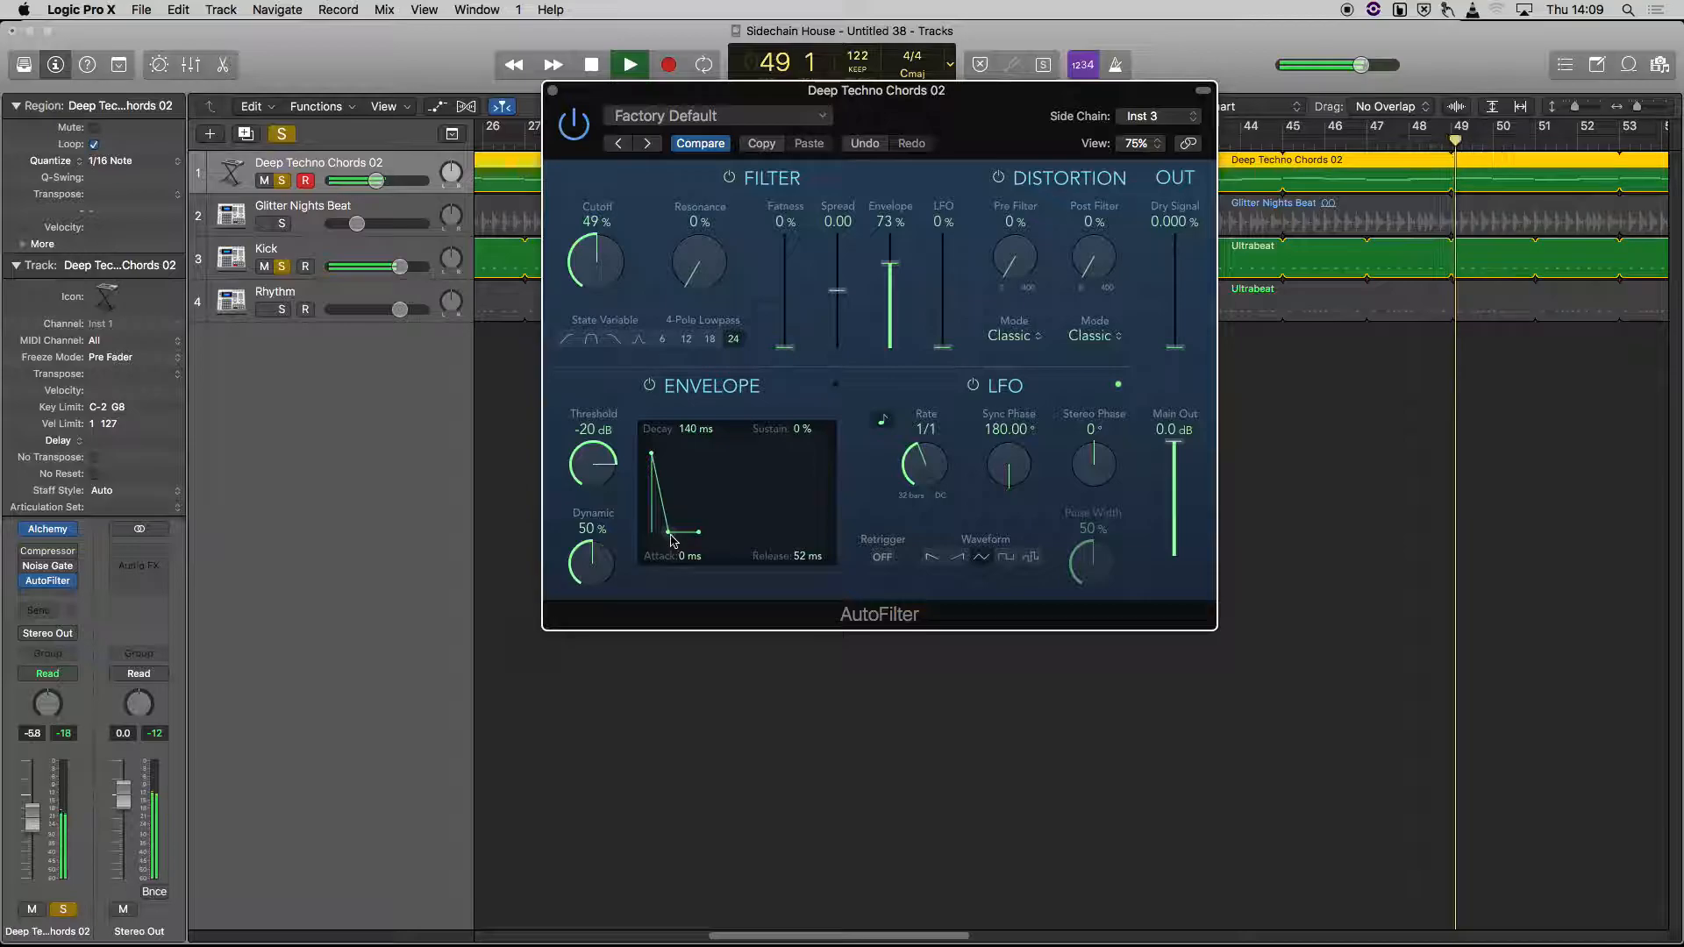
# Step: Refine AutoFilter during playback with the cutoff at 33%, the Envelope amount at 78% and the envelope decay at 344 ms
pyautogui.moveTo(590, 276); pyautogui.dragTo(588, 303)
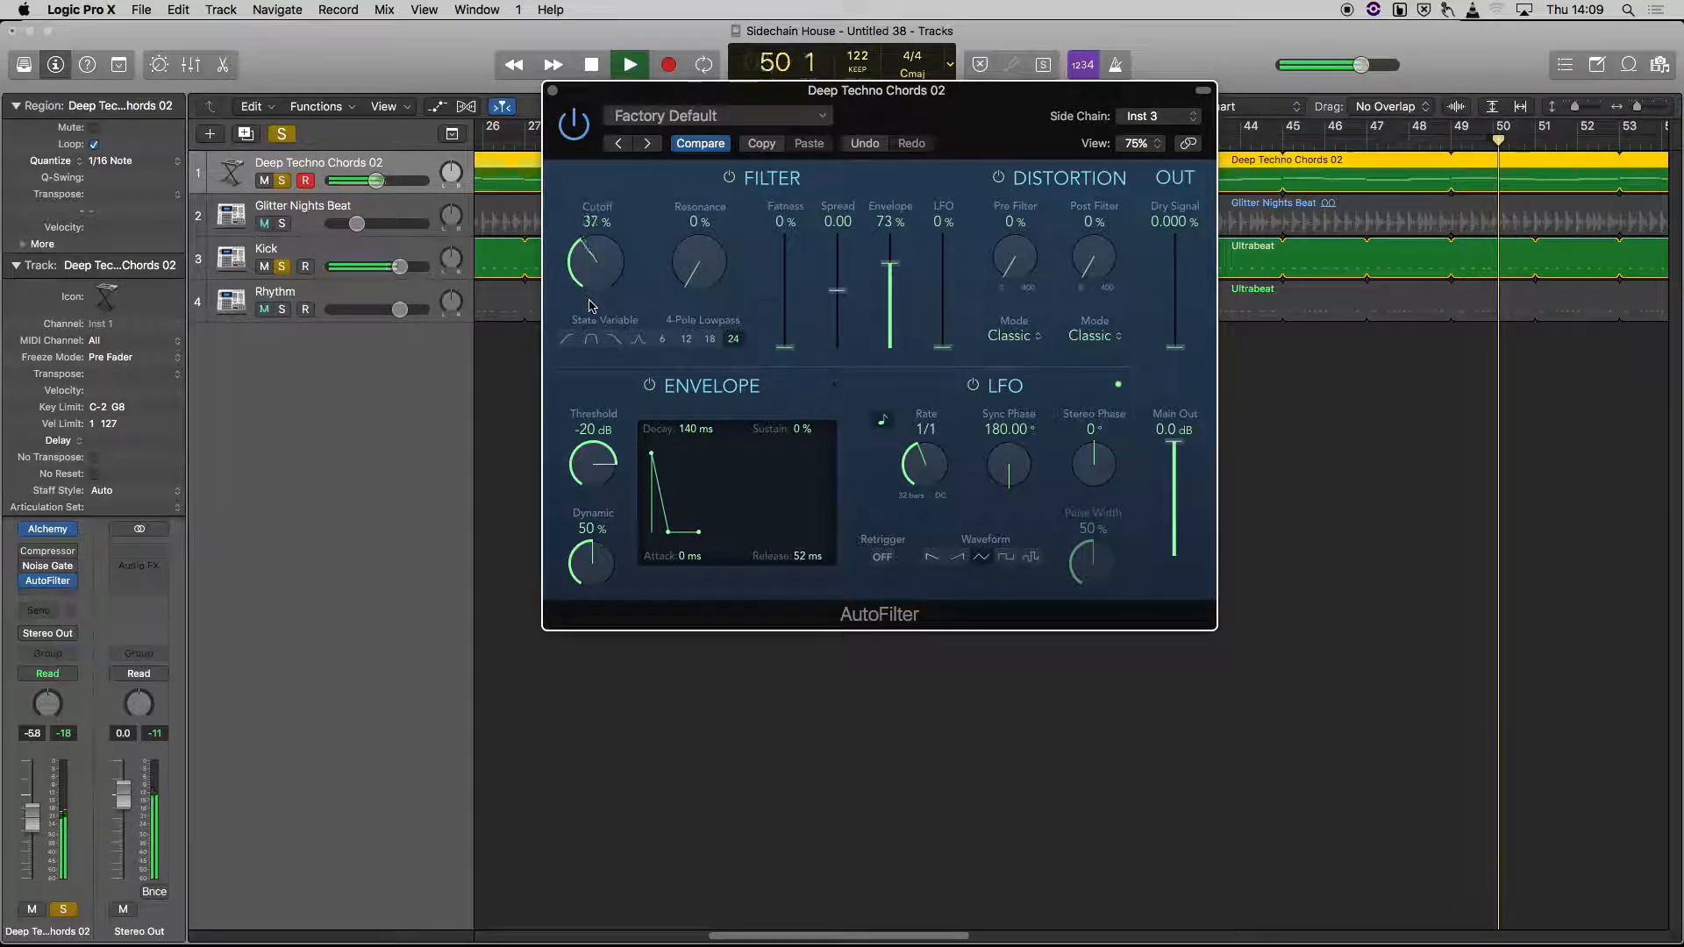
pyautogui.moveTo(890, 264); pyautogui.dragTo(892, 262)
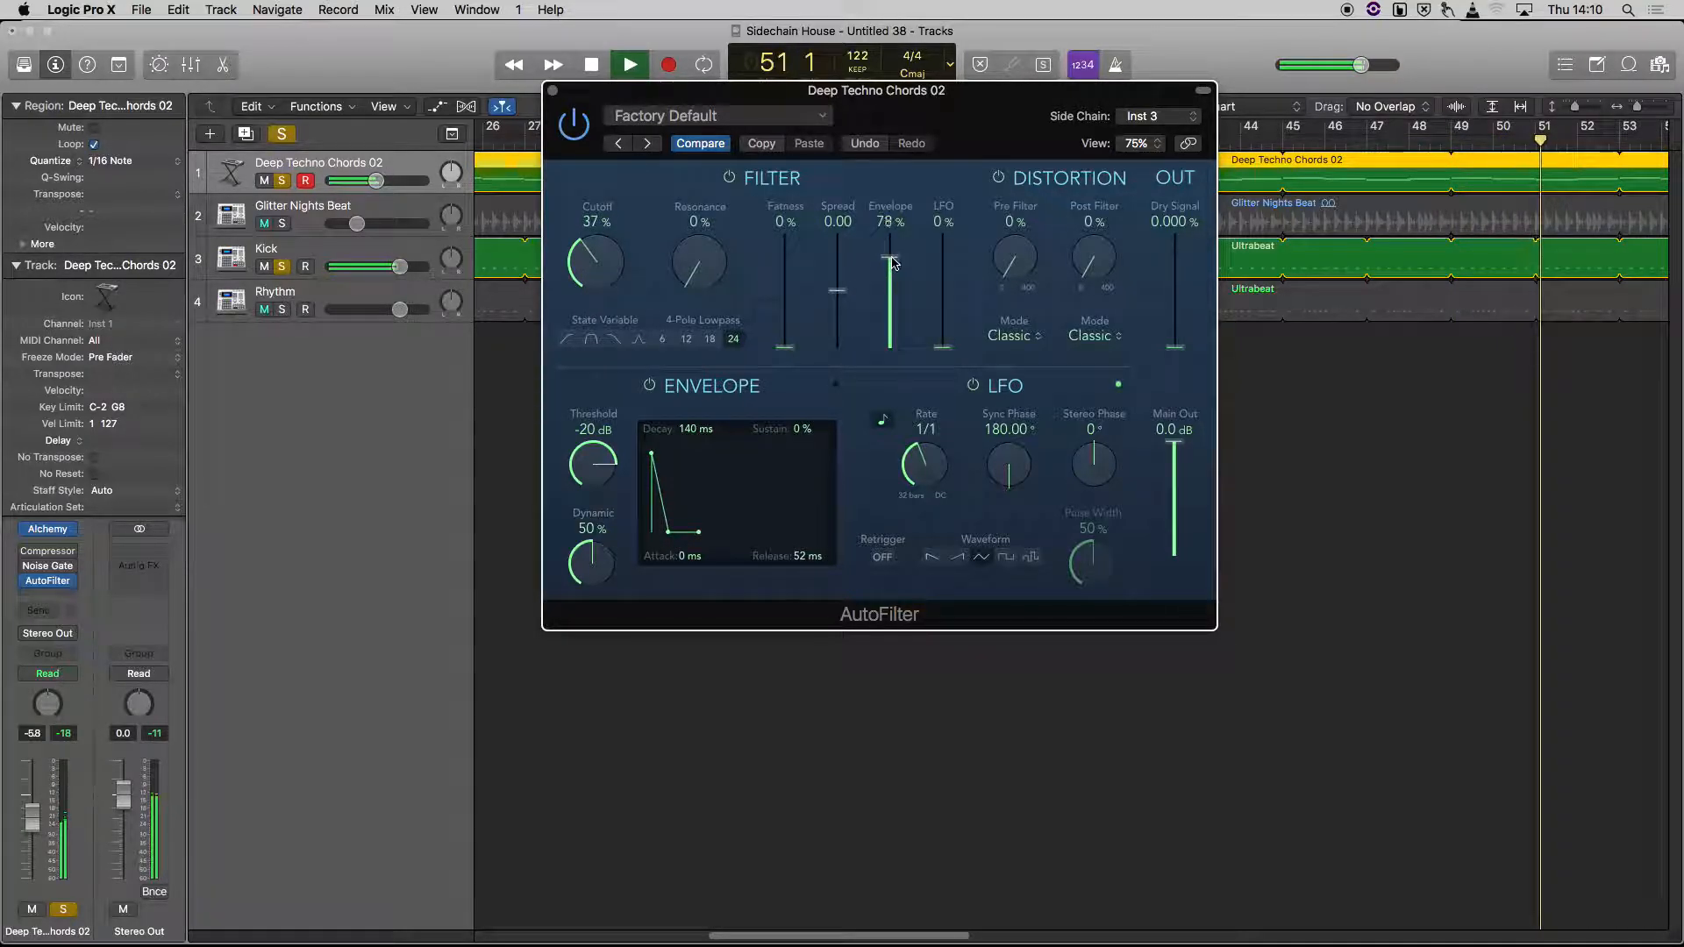
pyautogui.moveTo(601, 264)
pyautogui.mouseDown()
pyautogui.moveTo(626, 172)
pyautogui.moveTo(632, 276)
pyautogui.mouseUp()
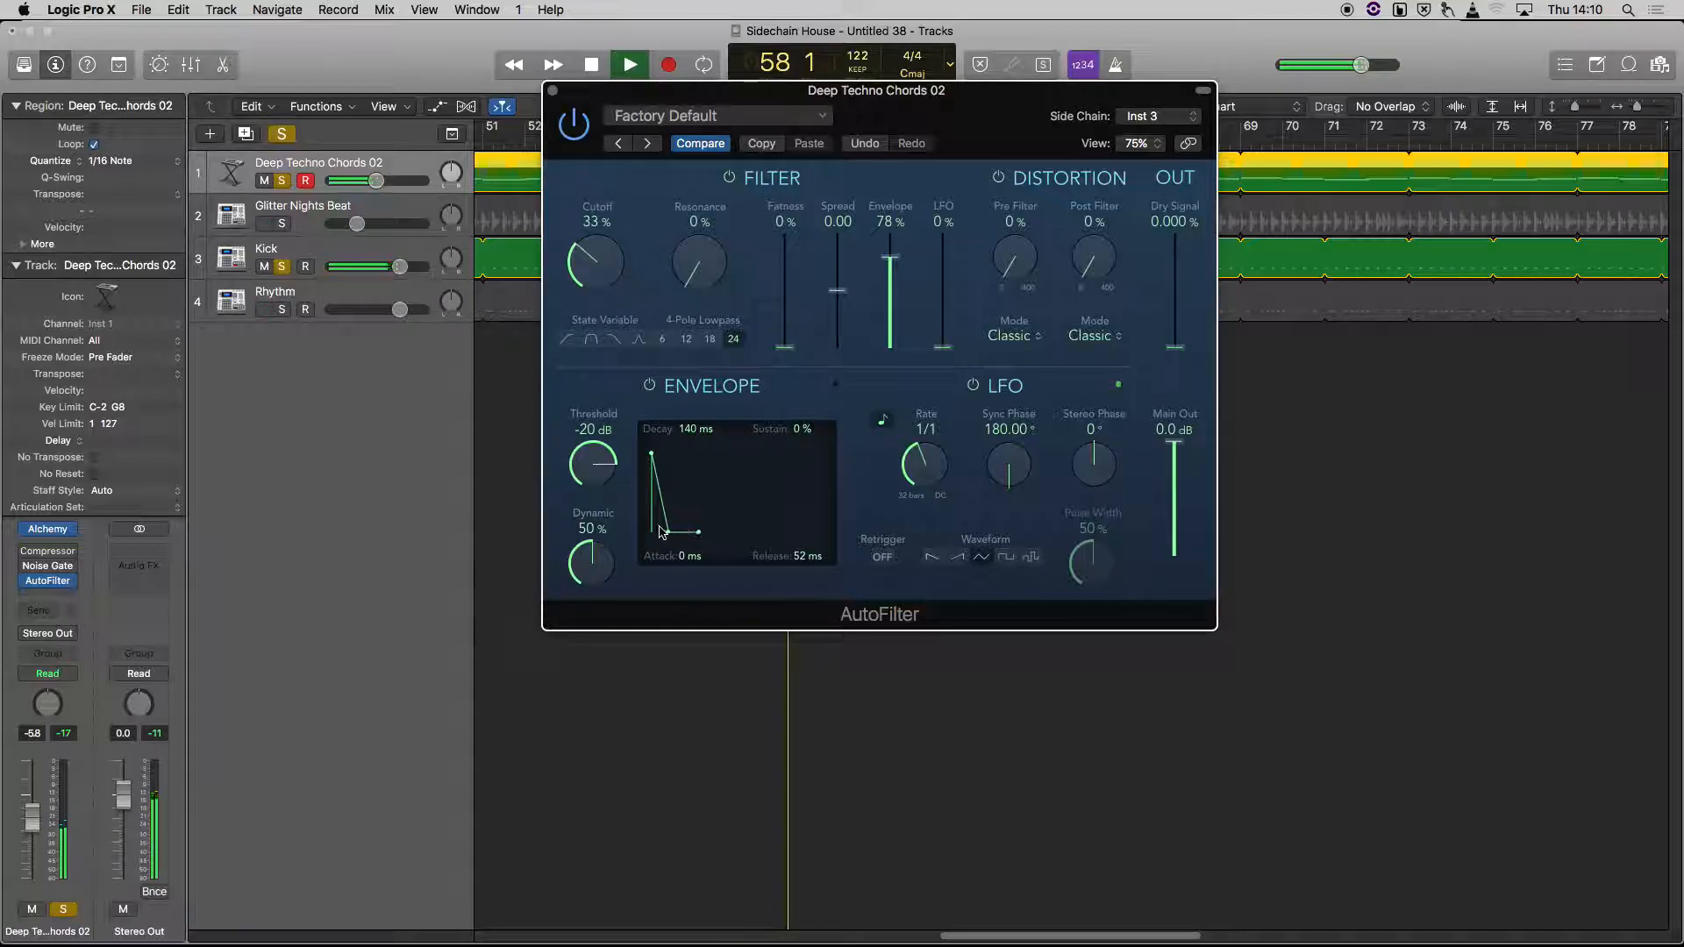
pyautogui.moveTo(670, 532); pyautogui.dragTo(678, 548)
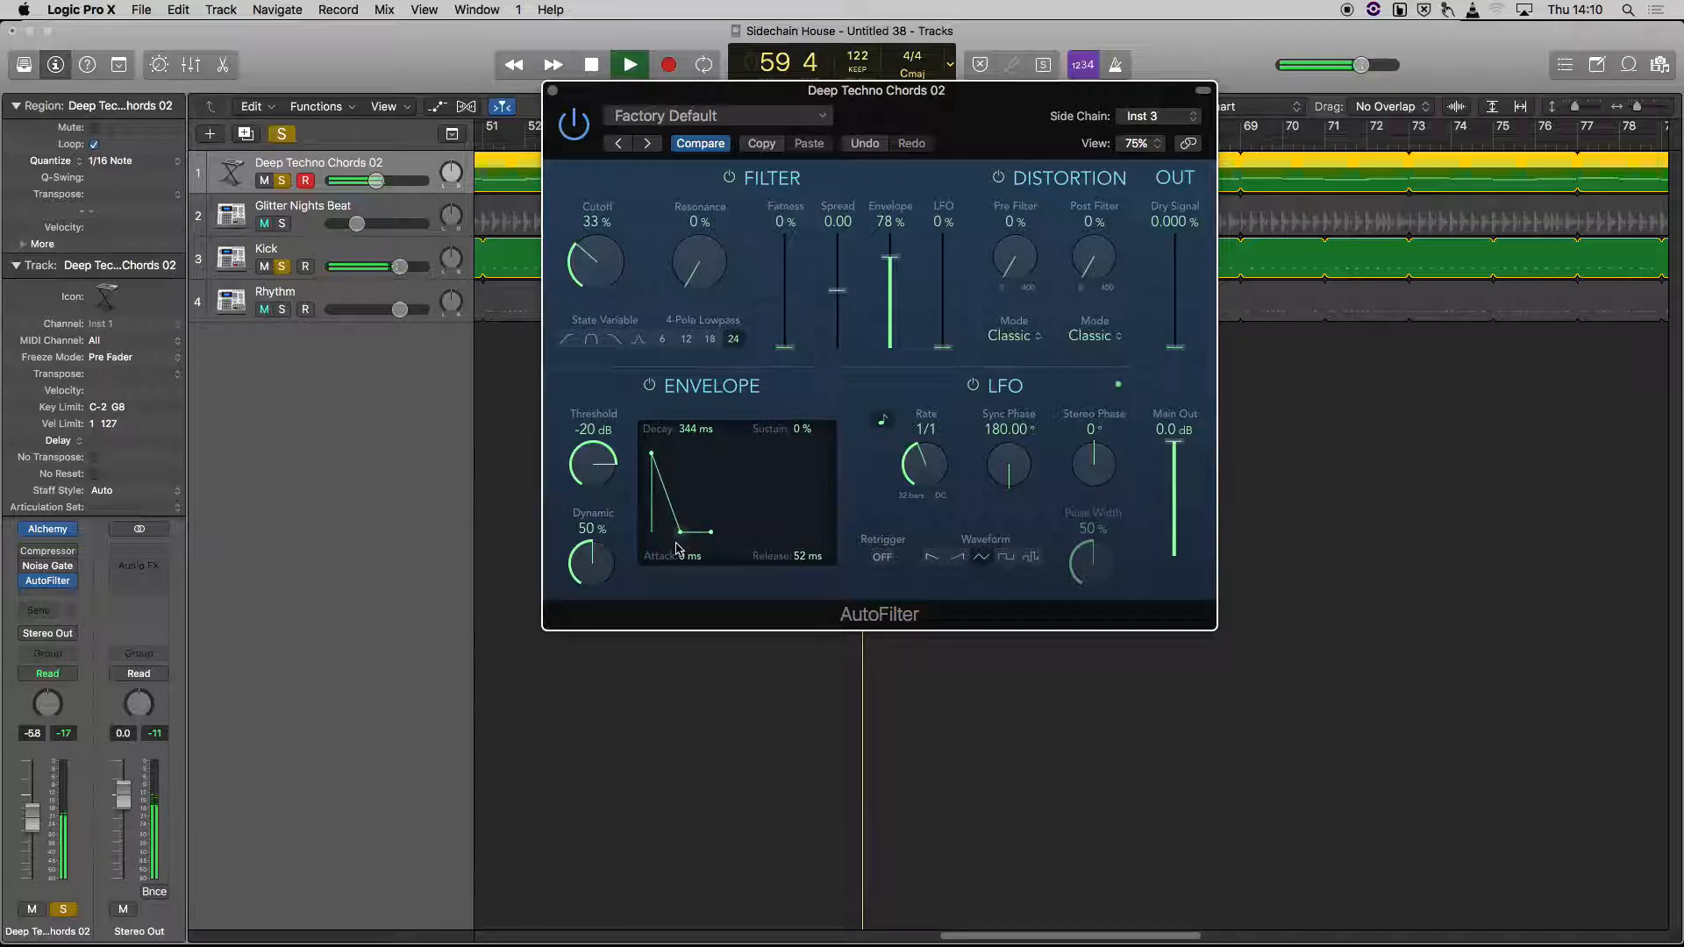
# Step: Solo Glitter Nights Beat as well, lower its volume slightly, raise AutoFilter's cutoff to 45% and stop playback
pyautogui.click(281, 224)
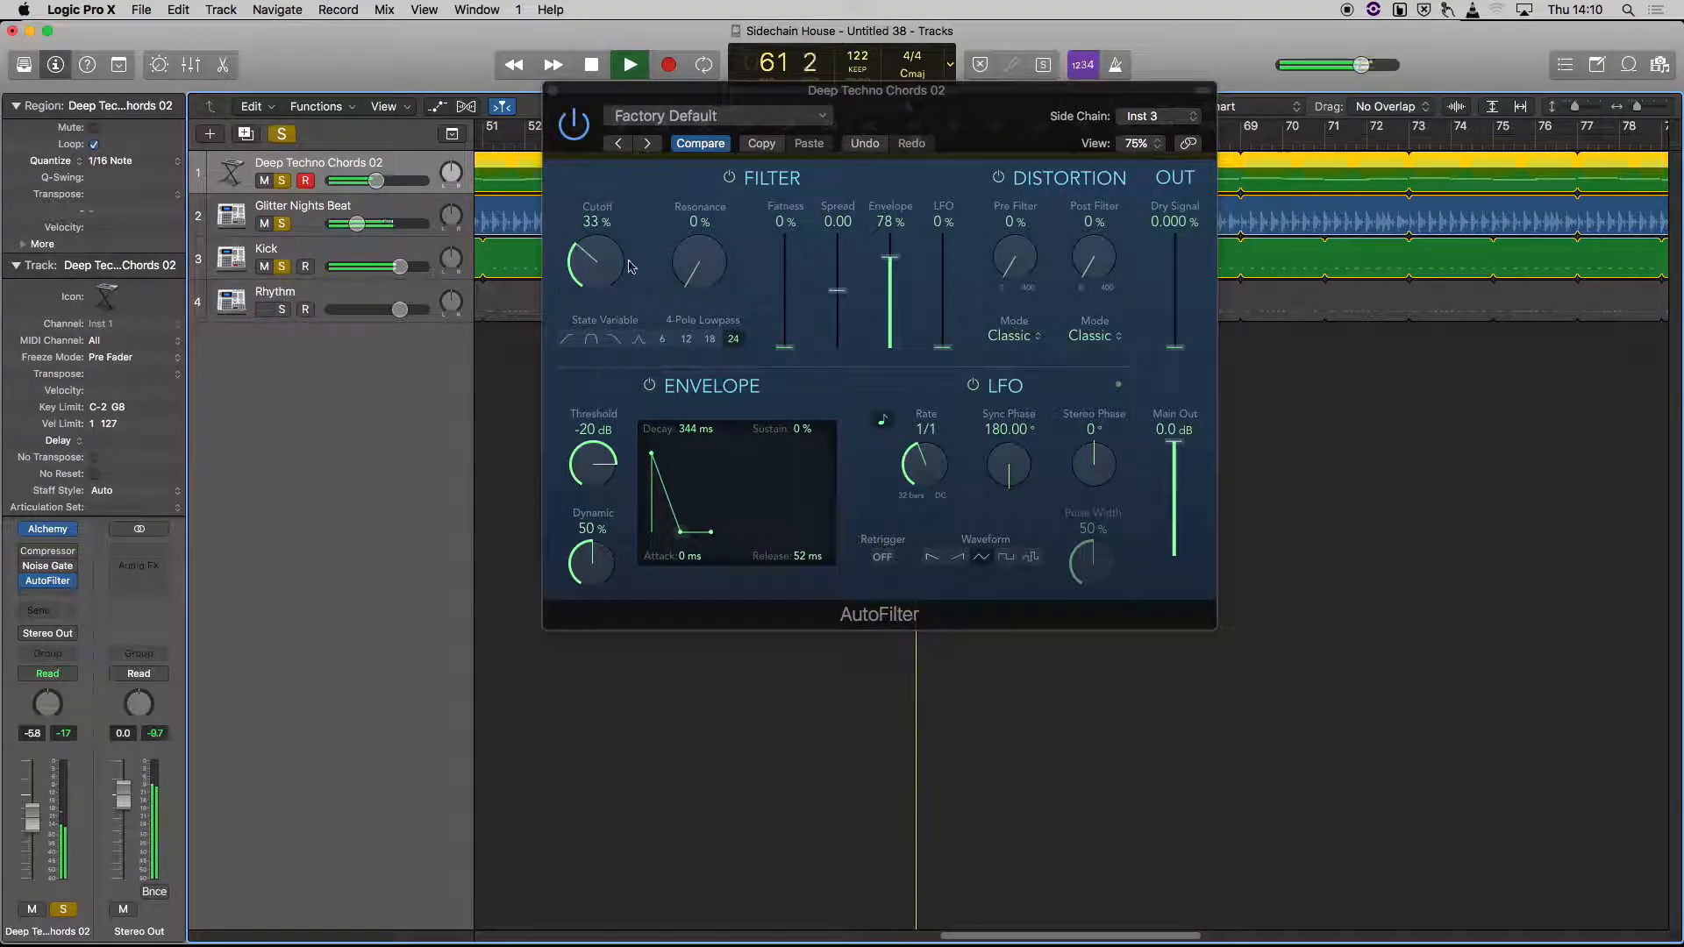
pyautogui.moveTo(357, 226); pyautogui.dragTo(352, 225)
pyautogui.moveTo(582, 251); pyautogui.dragTo(619, 248)
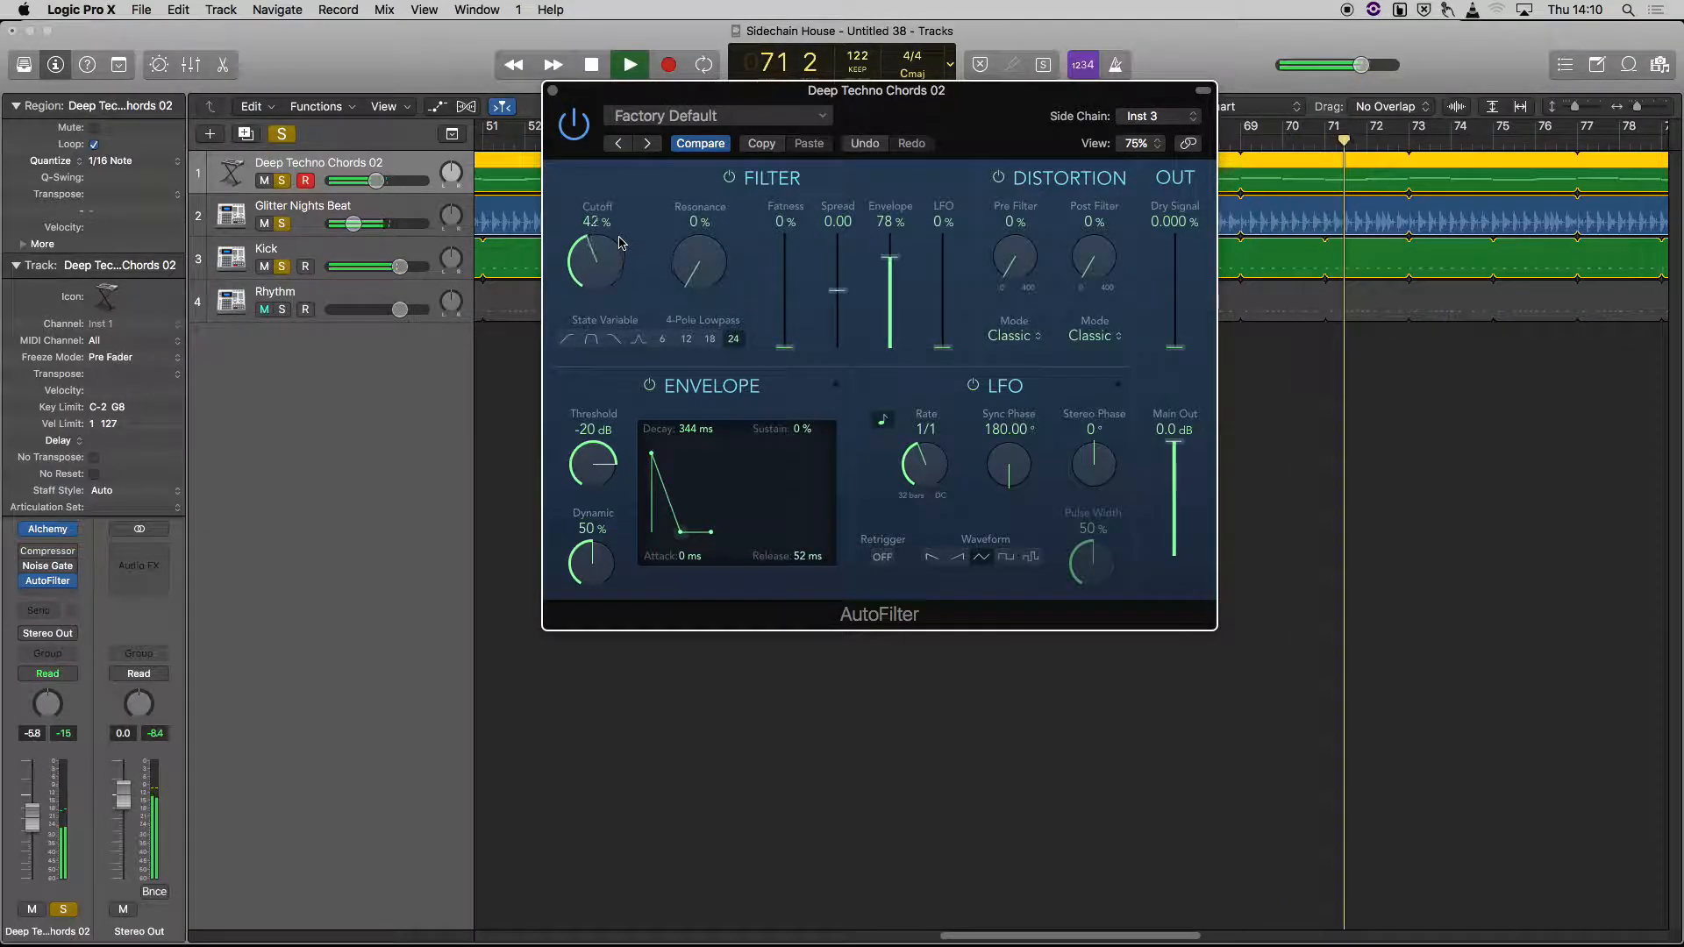
pyautogui.press('space')
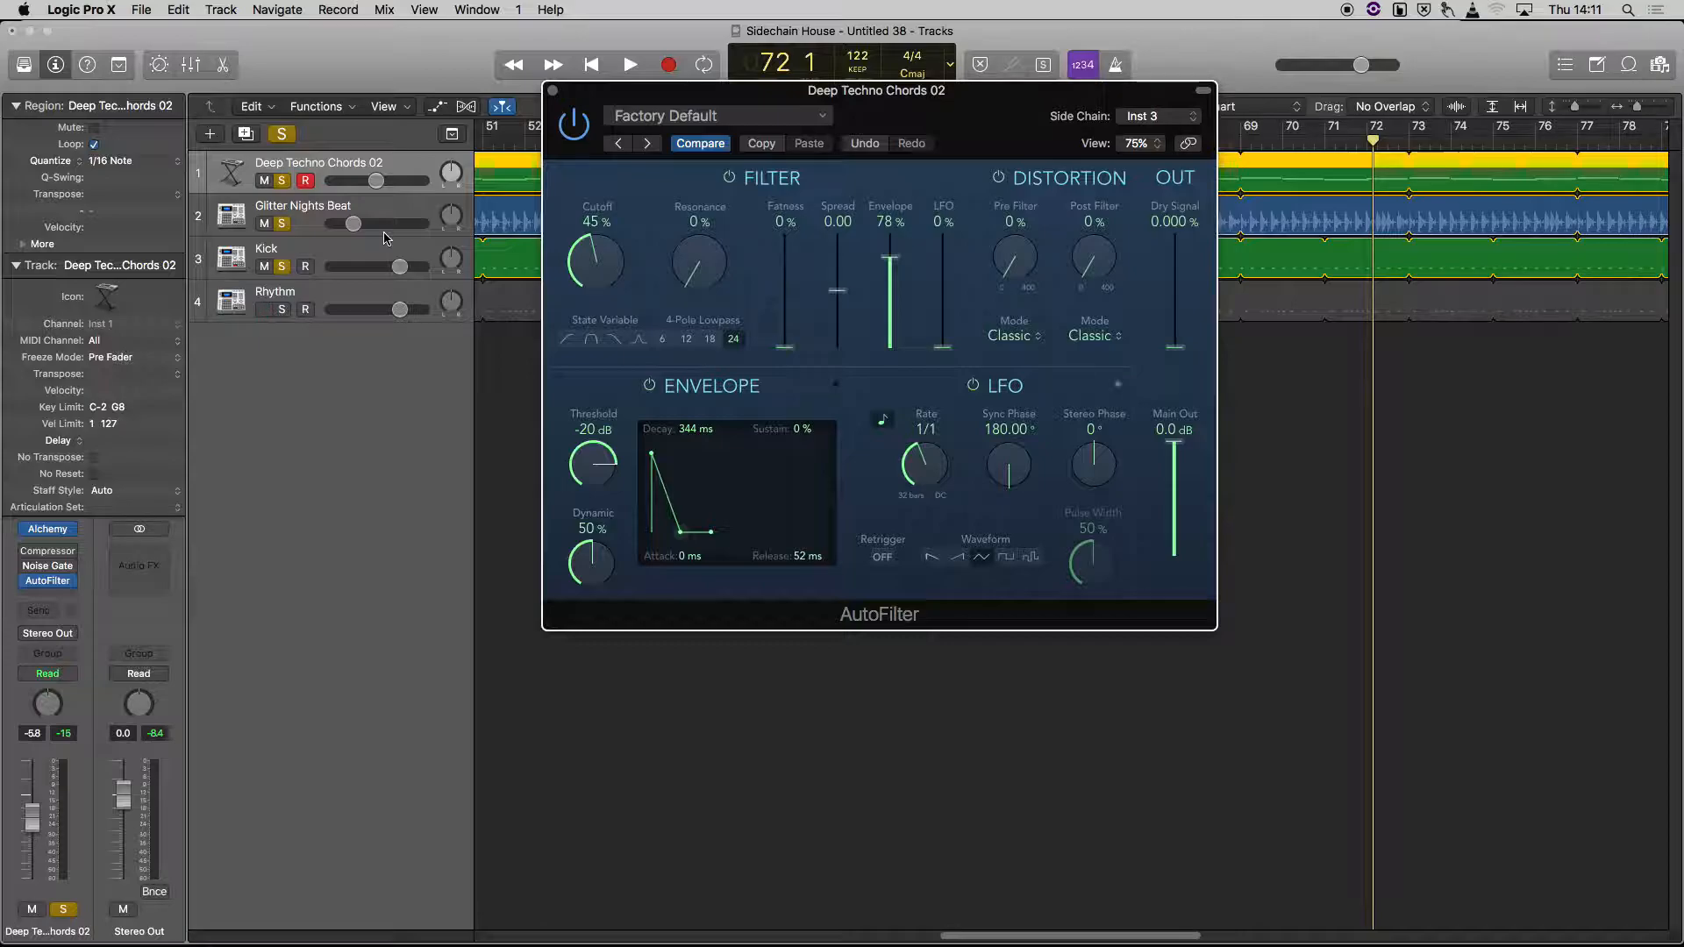
# Step: Close AutoFilter, re-enable the Compressor on Deep Techno Chords 02 and raise the track's volume to -4.6 dB during playback
pyautogui.click(553, 90)
pyautogui.click(317, 297)
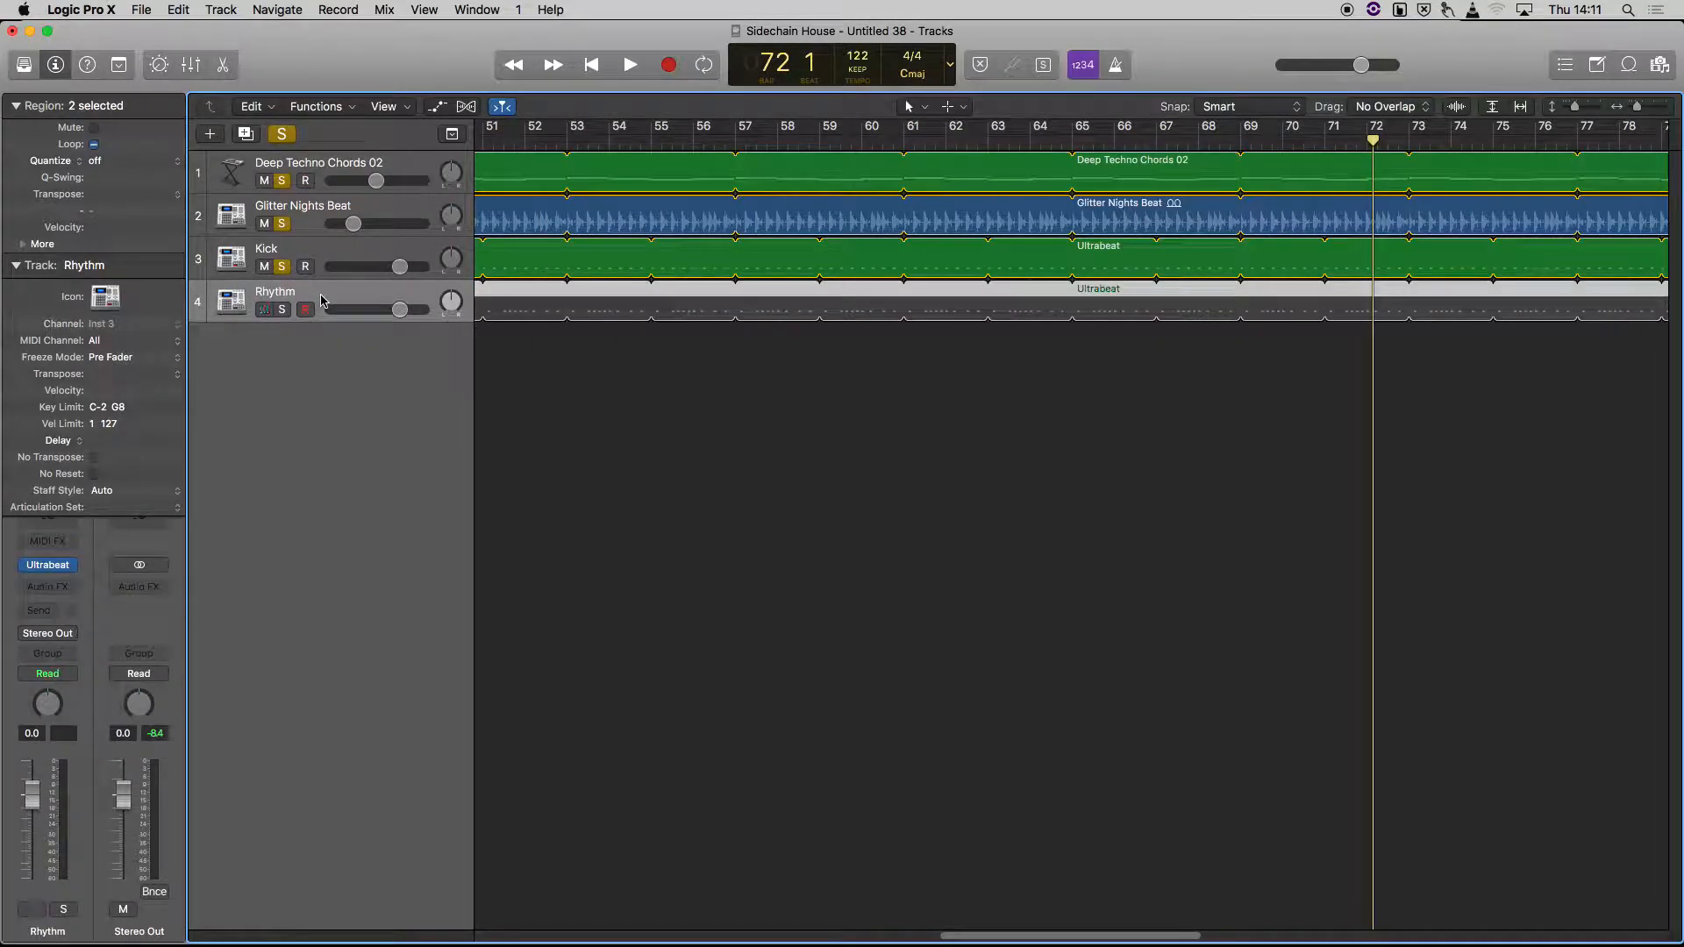
pyautogui.click(344, 170)
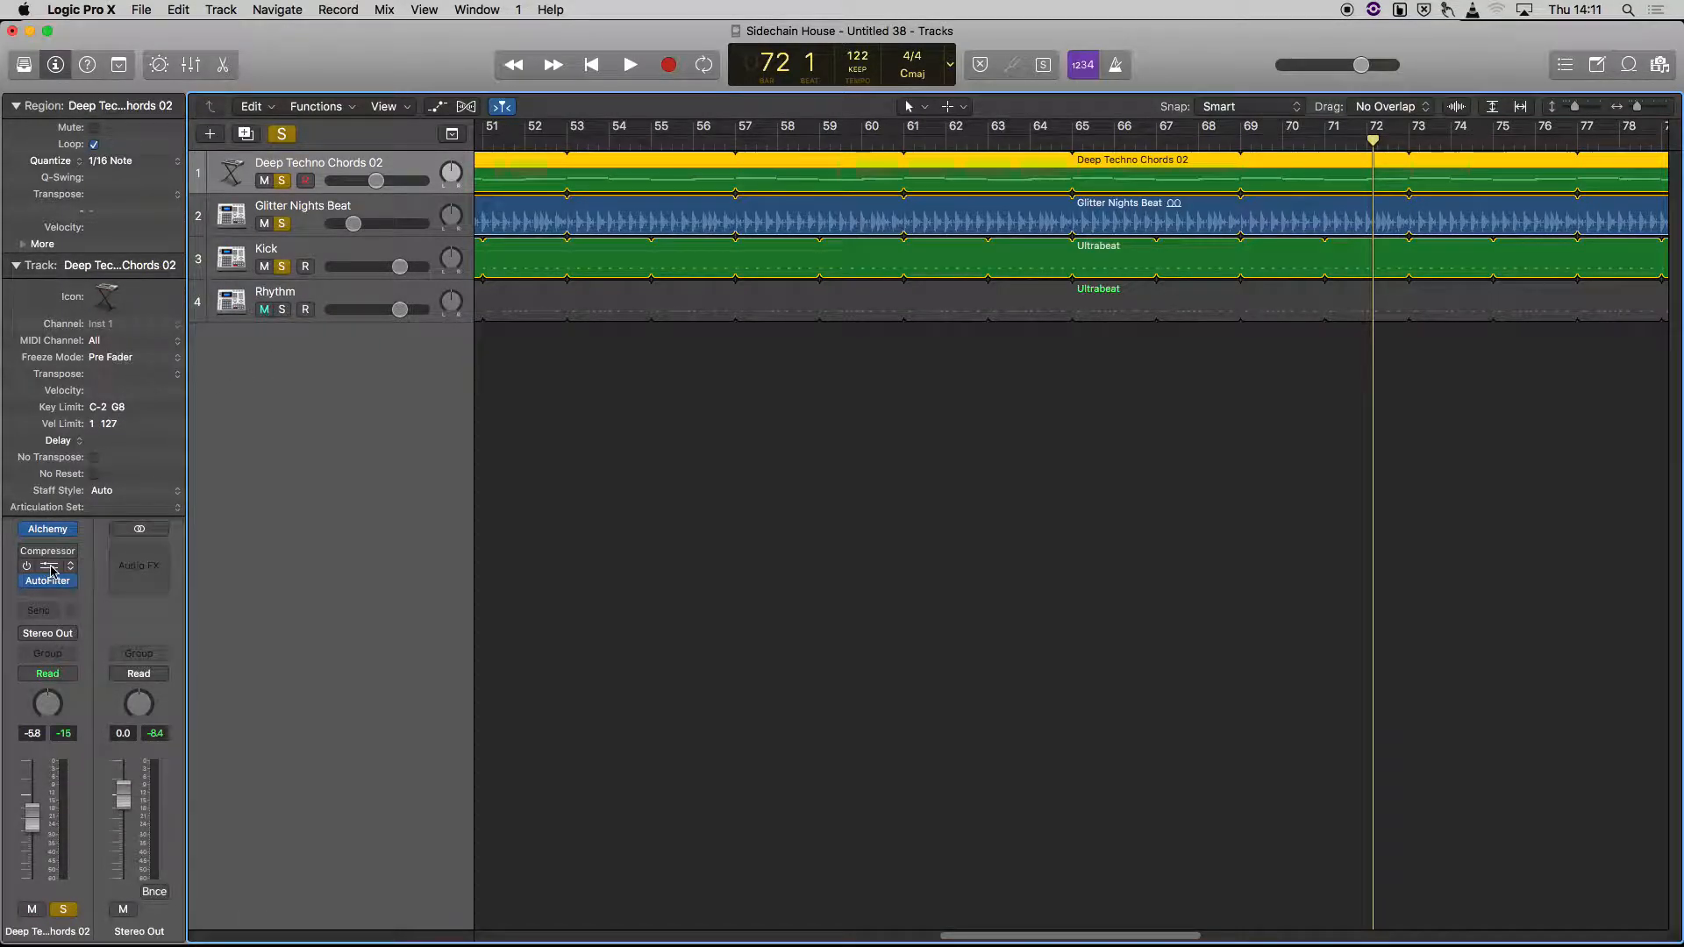
pyautogui.click(26, 553)
pyautogui.press('space')
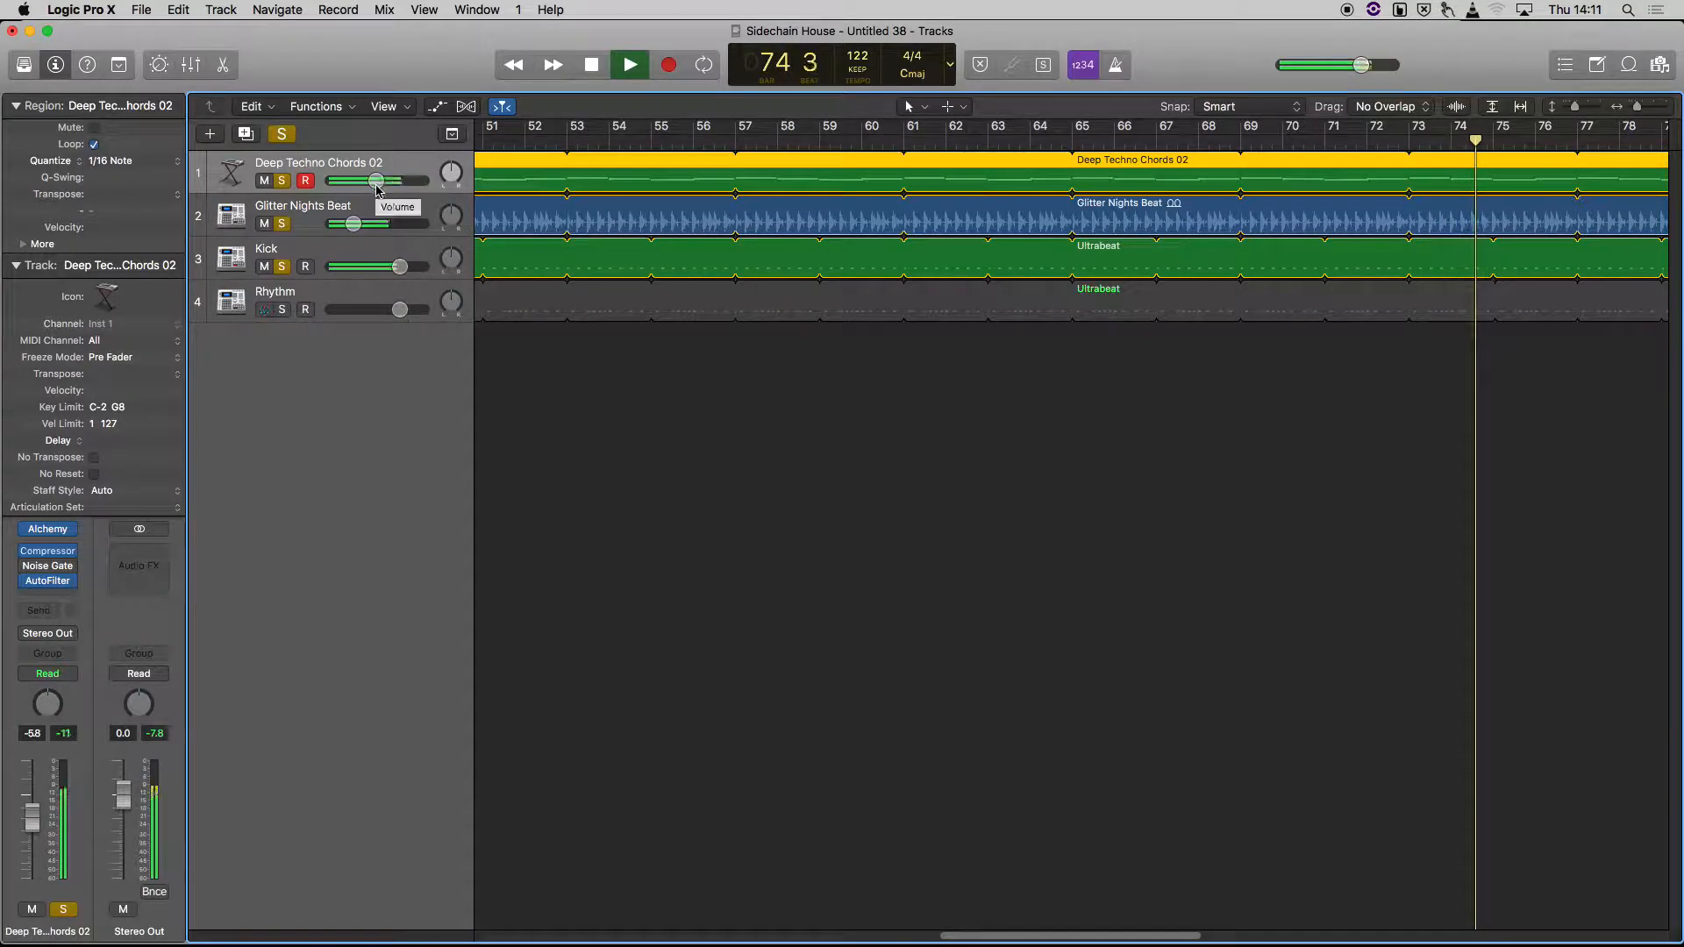
pyautogui.moveTo(376, 186); pyautogui.dragTo(382, 187)
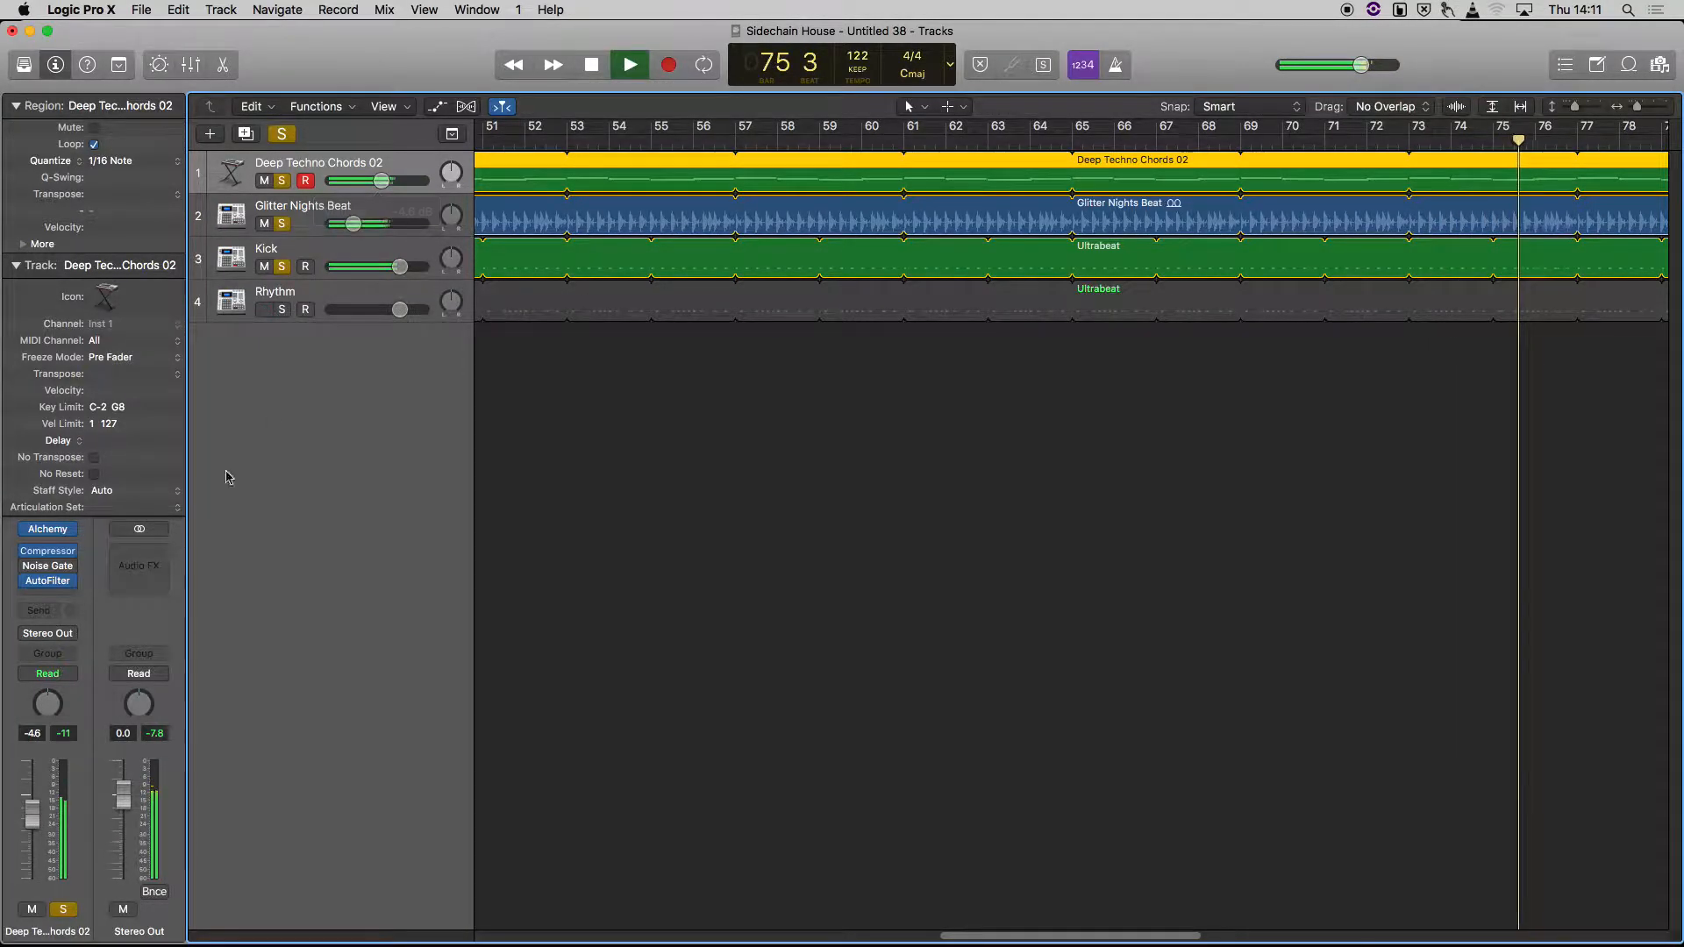
# Step: Inspect the Compressor on Deep Techno Chords 02 during playback, close it and stop
pyautogui.click(48, 551)
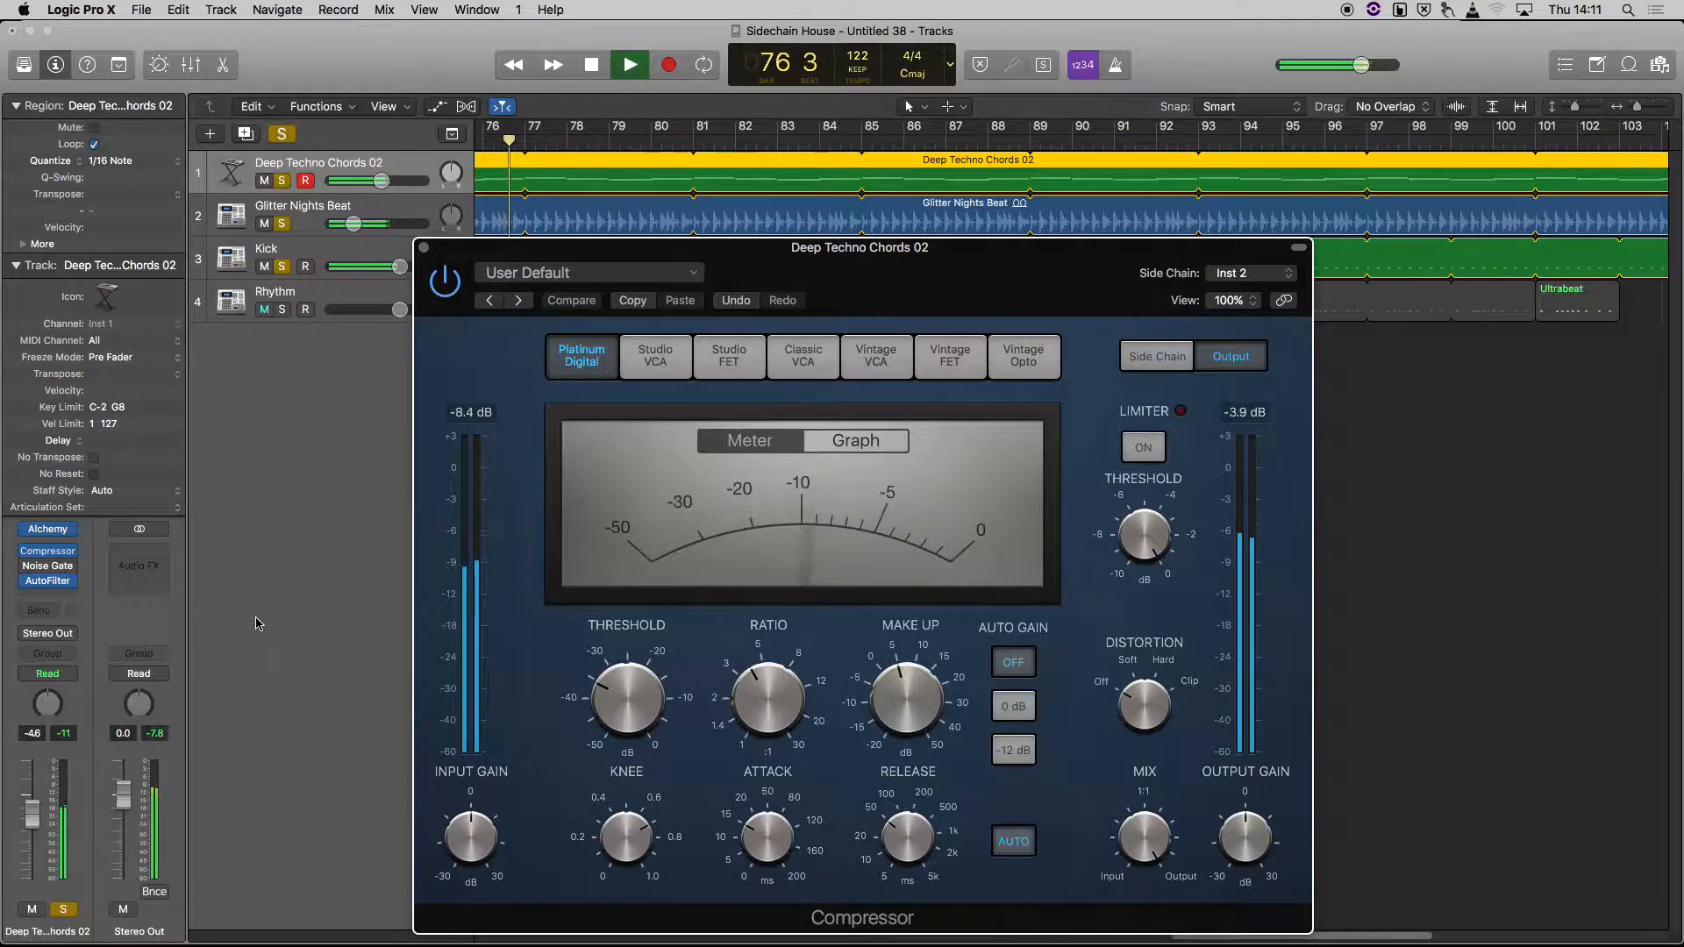
pyautogui.press('super+w')
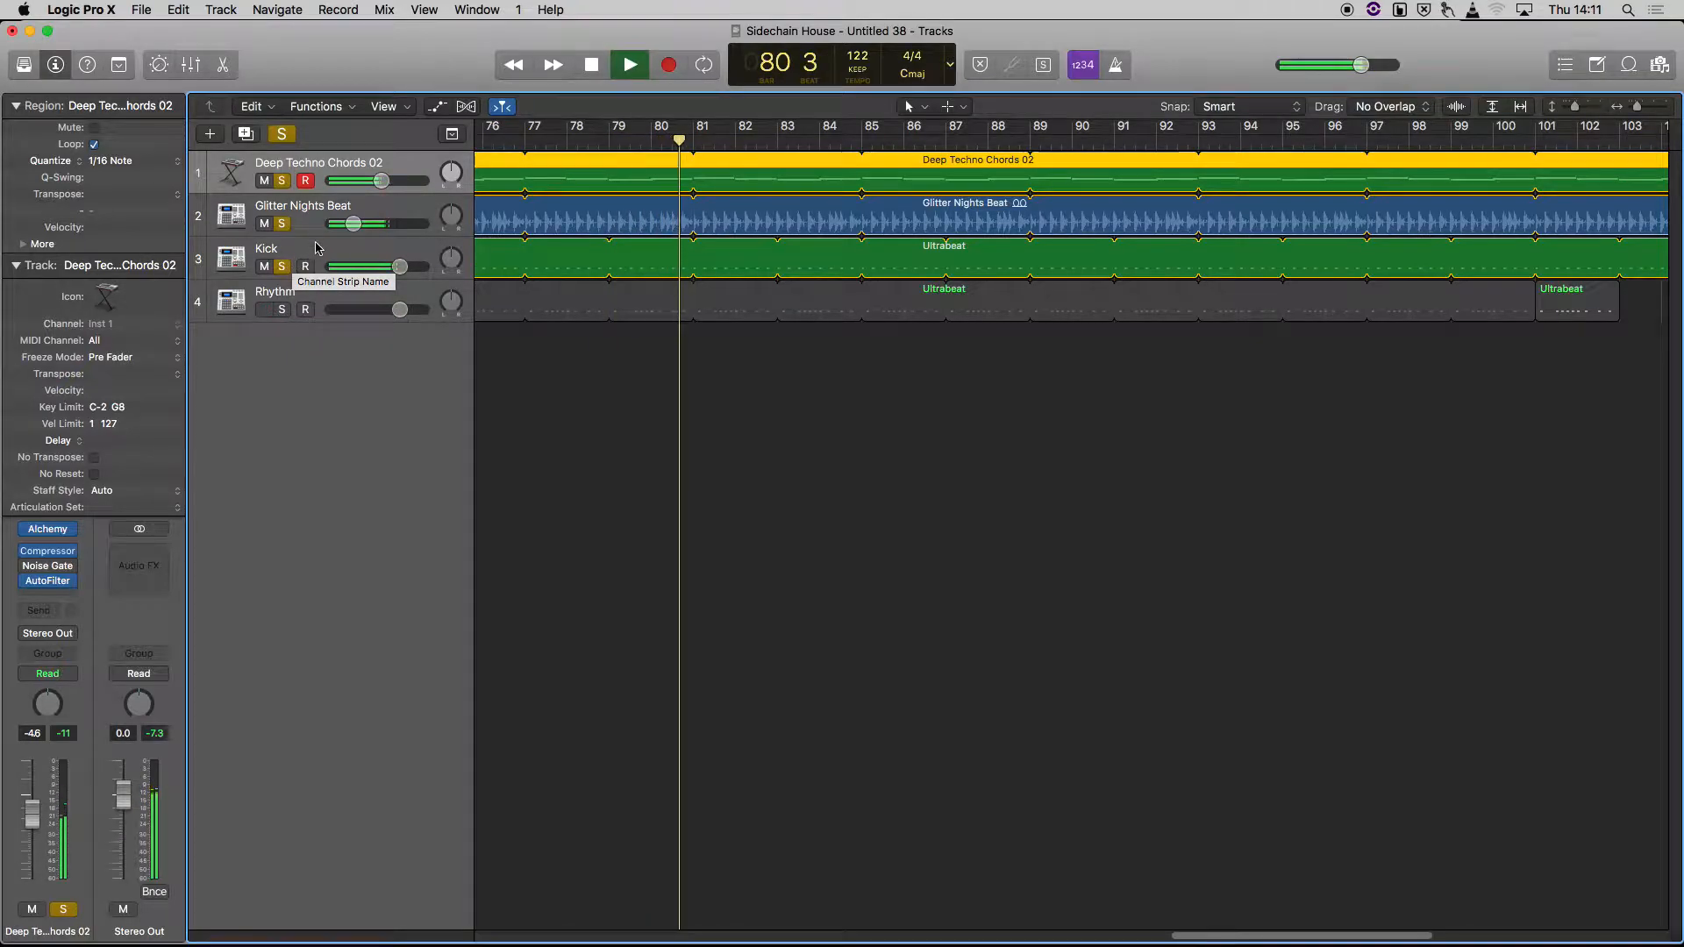
pyautogui.press('space')
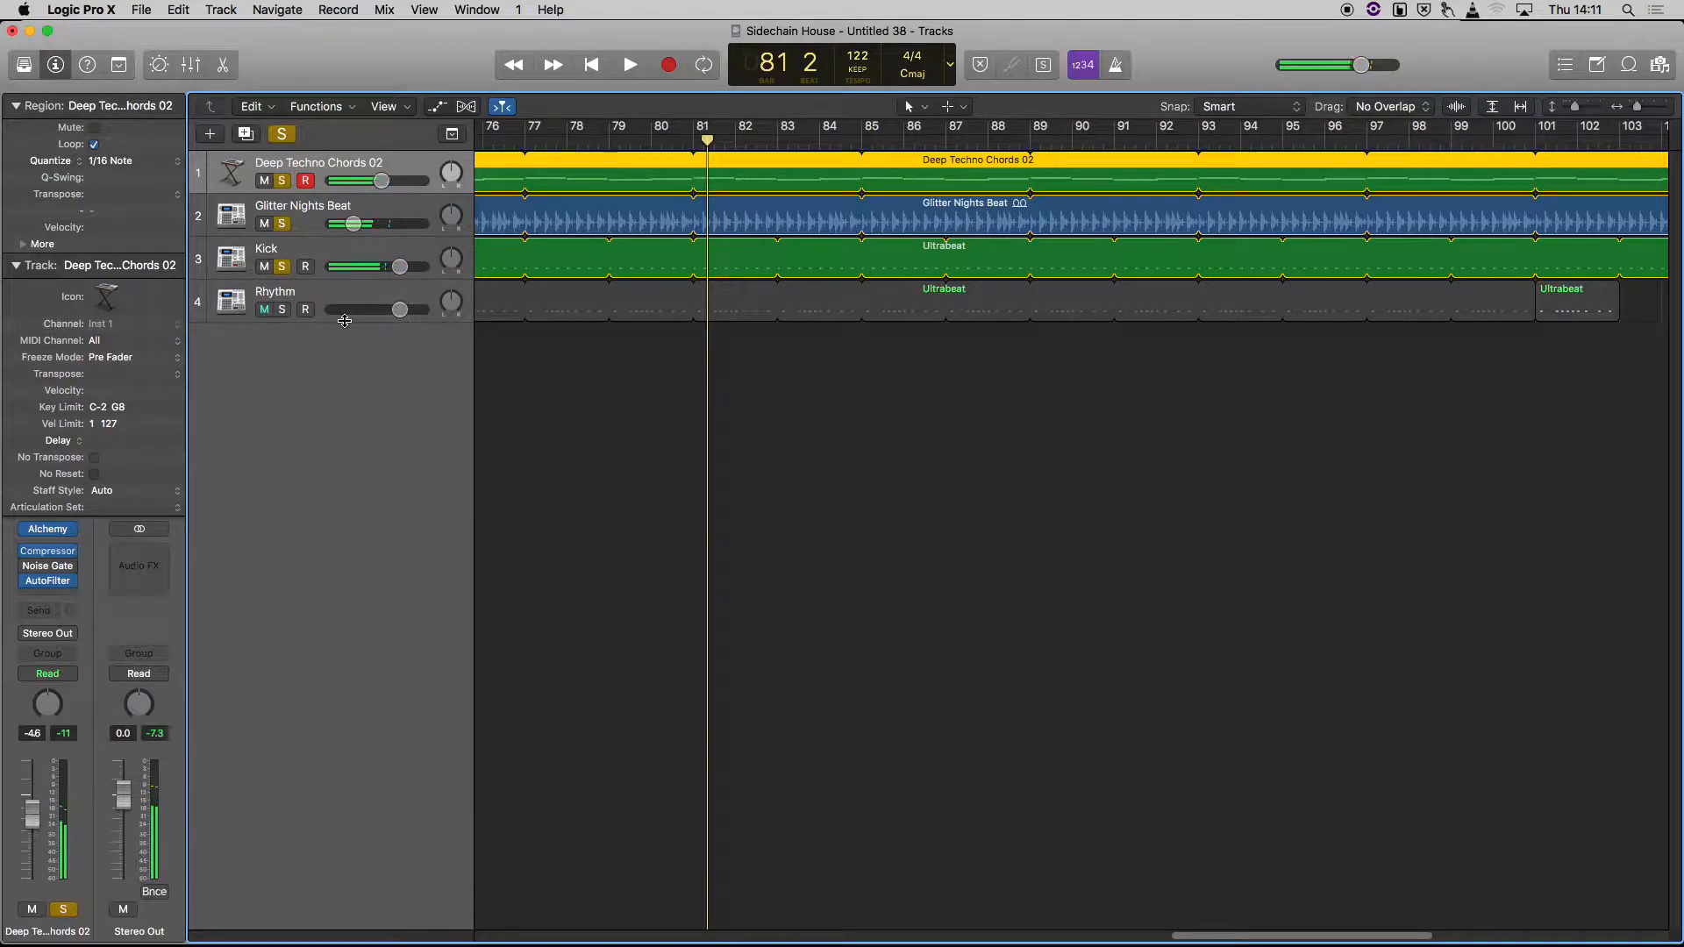